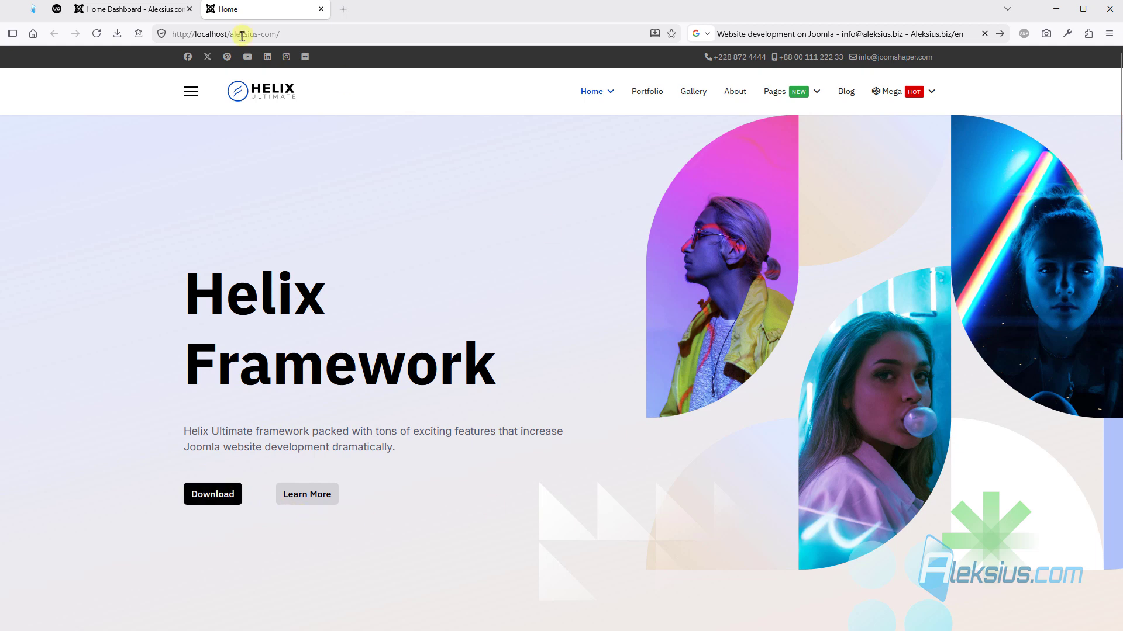
- In the Joomla administrator, duplicate the shaper_helixultimate - Default site template style as a backup copy
click(147, 9)
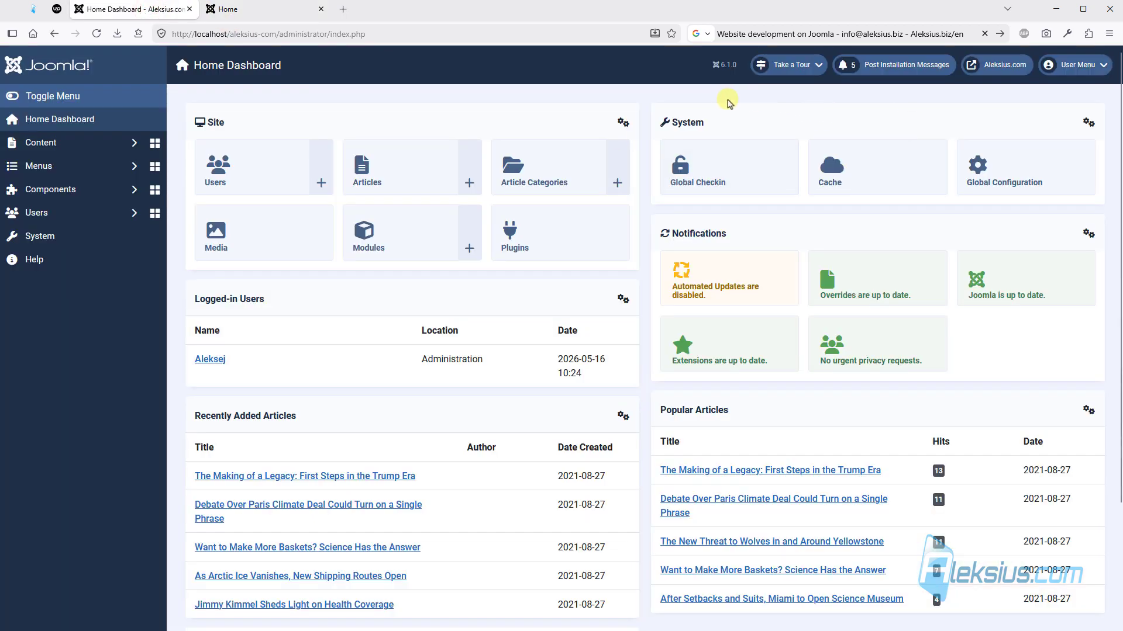
click(83, 240)
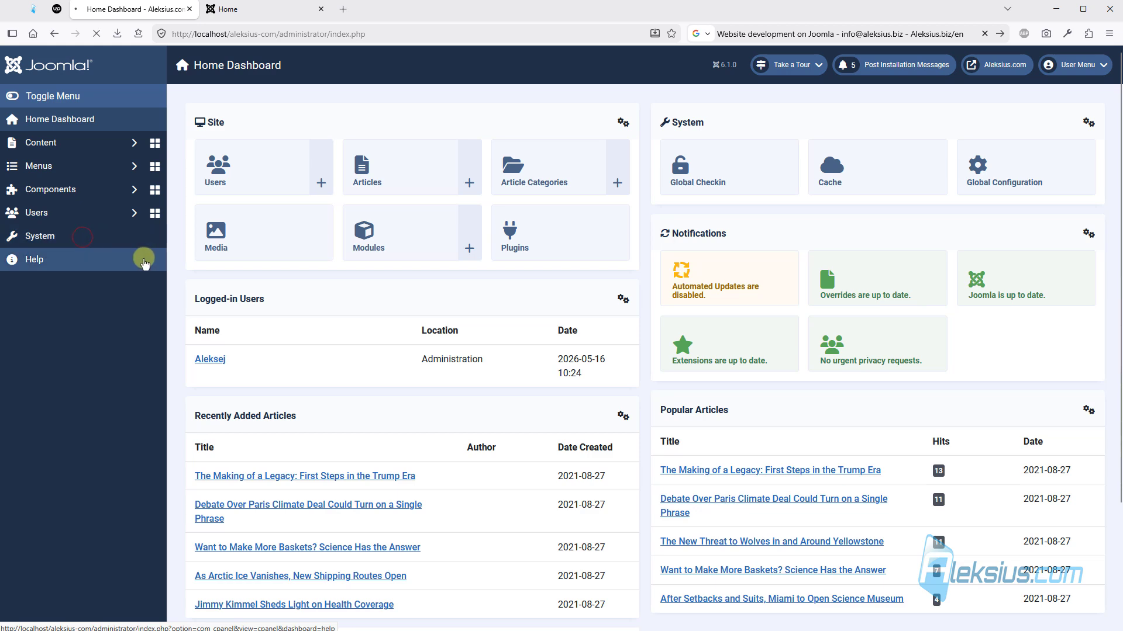
click(233, 363)
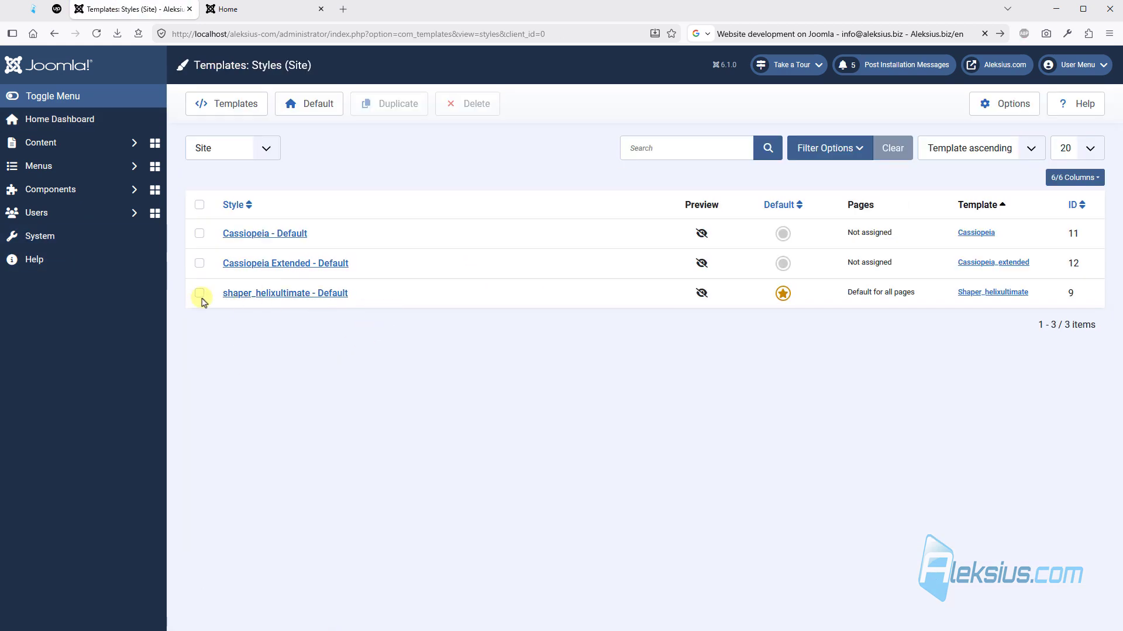
click(199, 294)
click(410, 103)
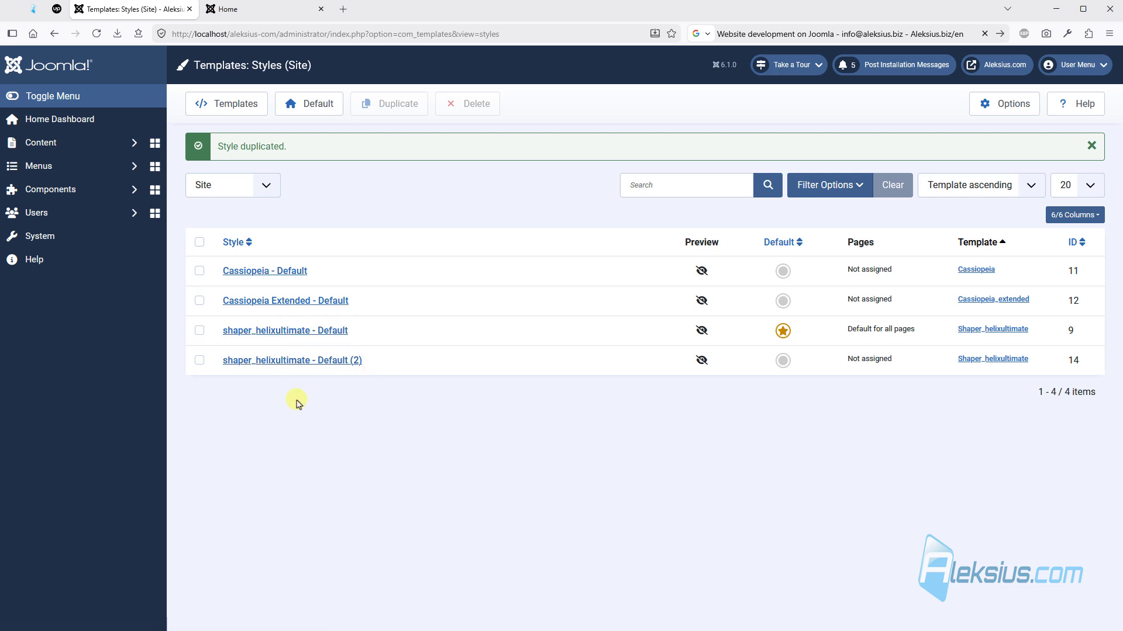
- Open the template options of the original shaper_helixultimate - Default style and shift the floating settings panel aside
click(296, 331)
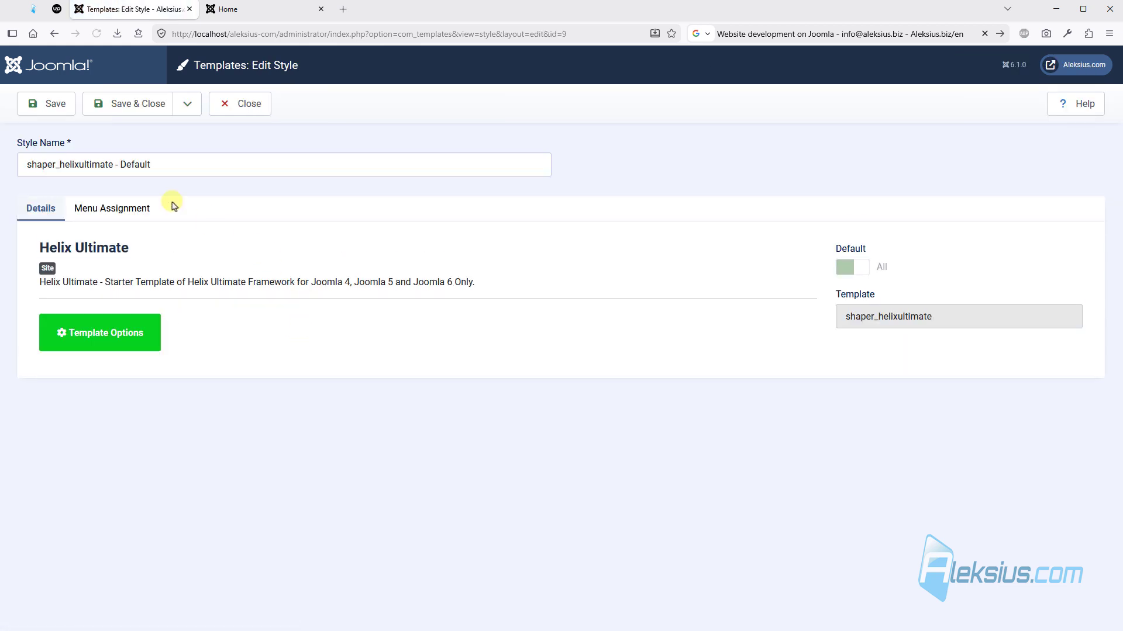
click(99, 209)
click(40, 209)
click(122, 341)
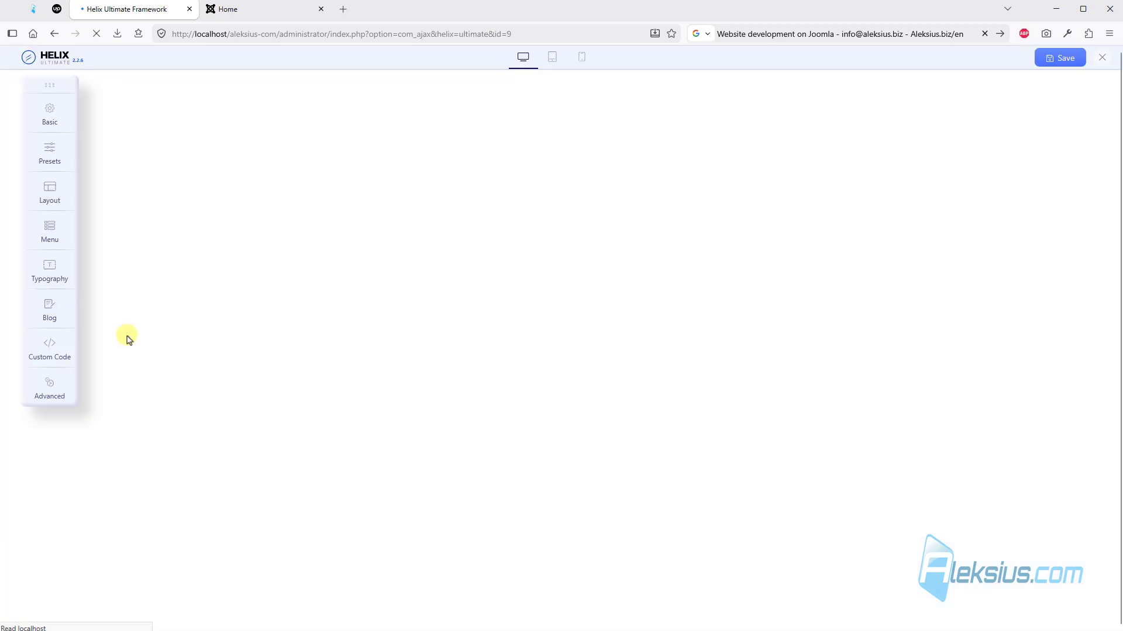
drag(49, 84, 32, 84)
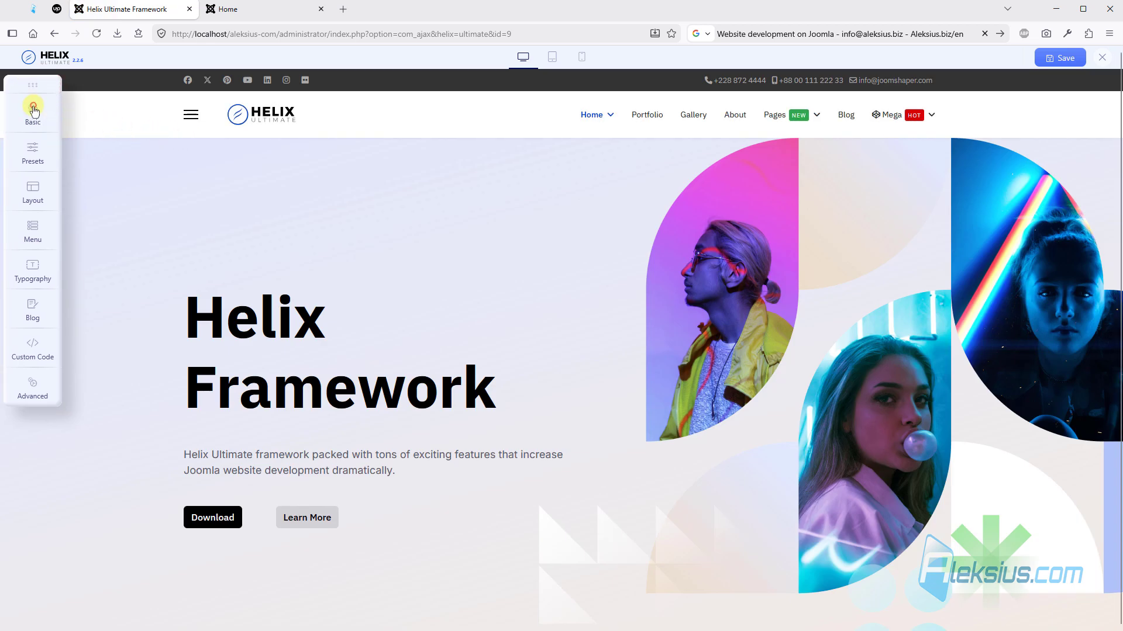
- From the Basic logo settings, upload the aleksius-com-logo, aleksius-com-logo-b and favicon files to the images folder
click(33, 109)
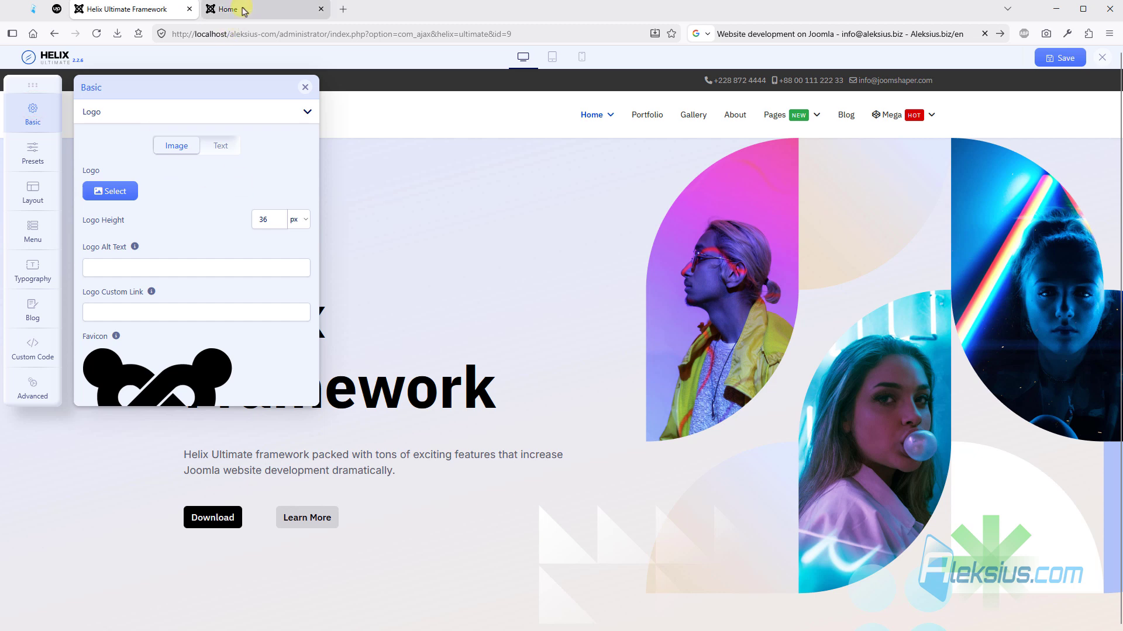
click(239, 9)
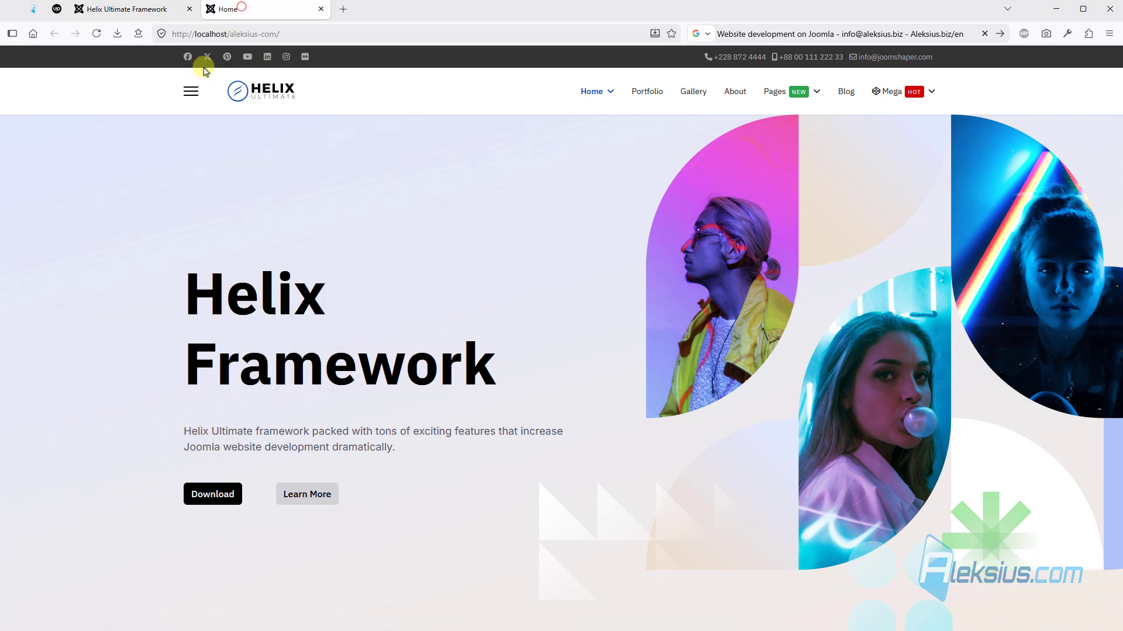
click(151, 10)
click(111, 192)
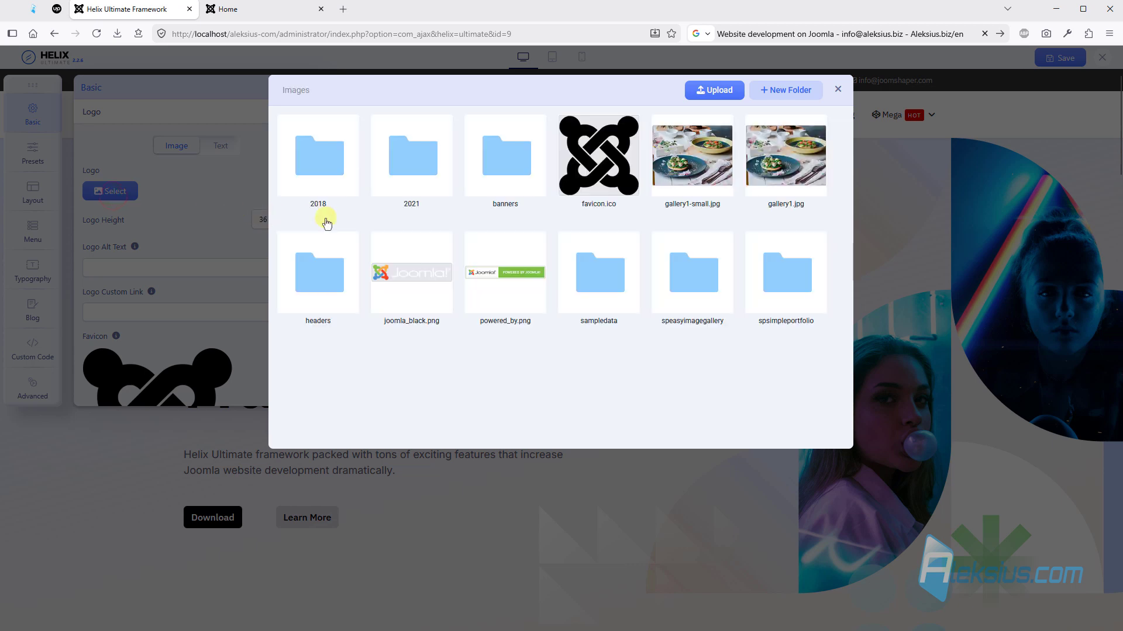
click(711, 94)
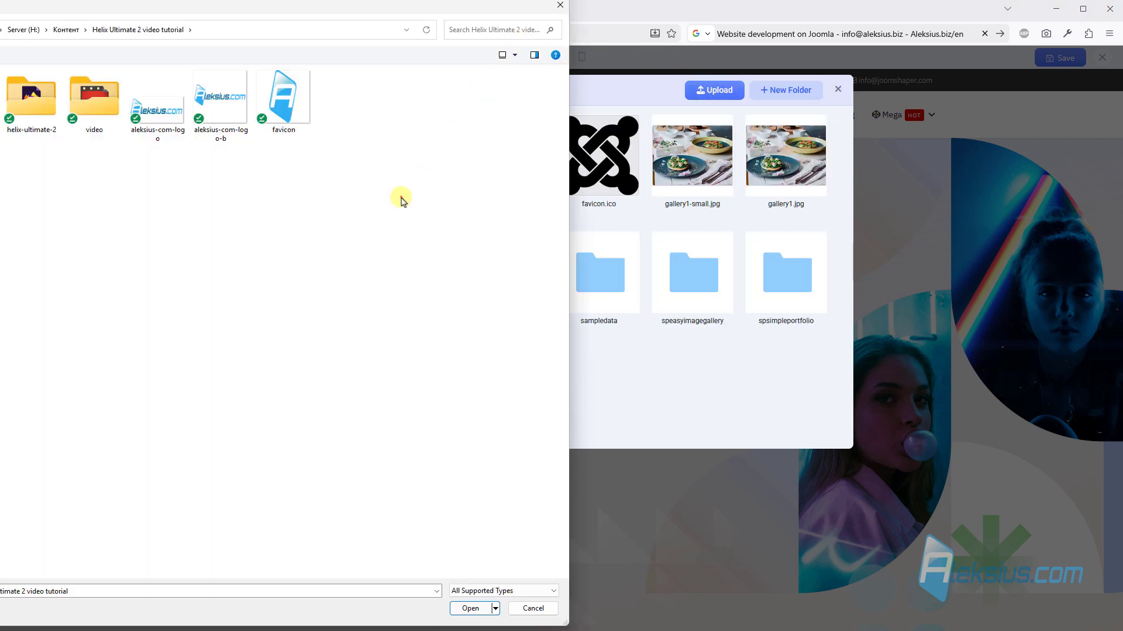
drag(402, 196, 156, 96)
click(470, 609)
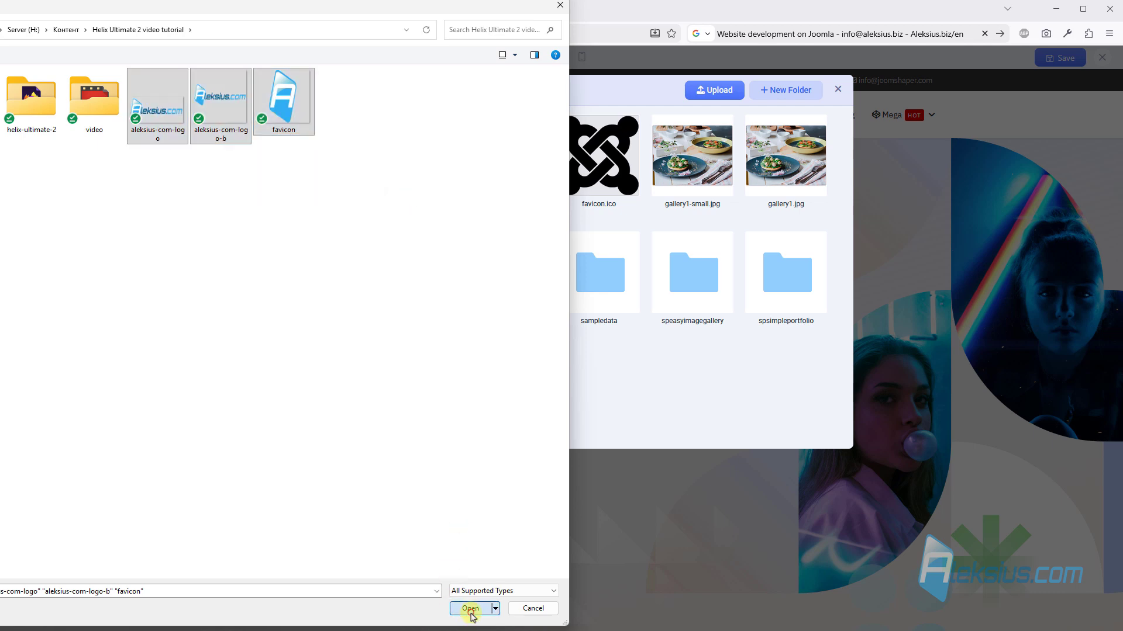
- Use aleksius-com-logo.png as the site logo, save the template options and reload the live home page to check it
scroll(645, 324, down, 1)
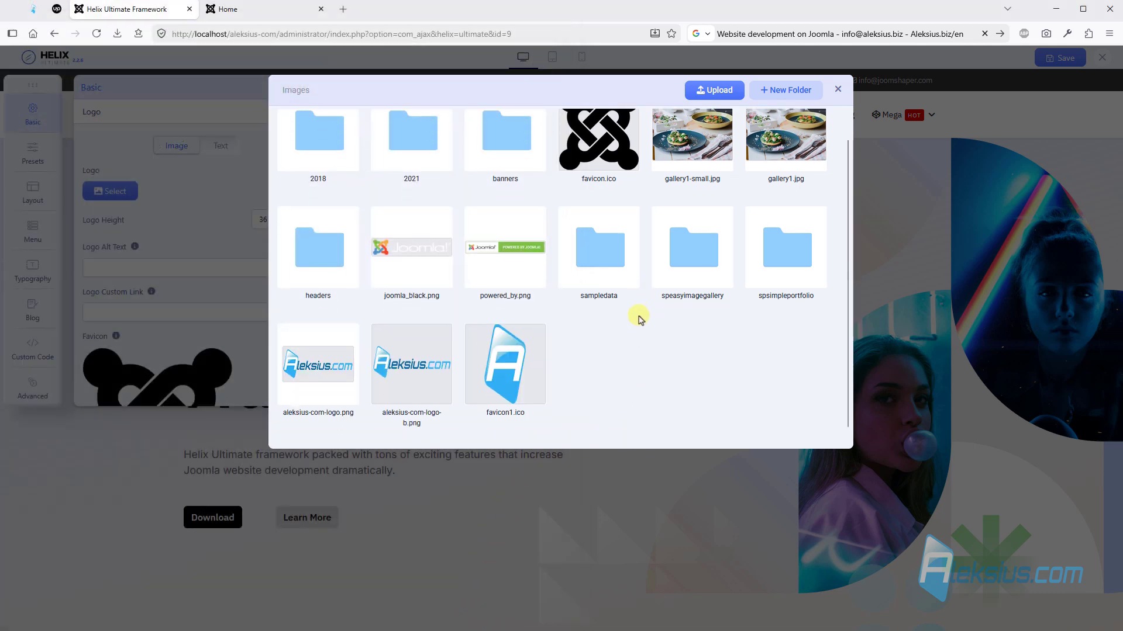
click(332, 378)
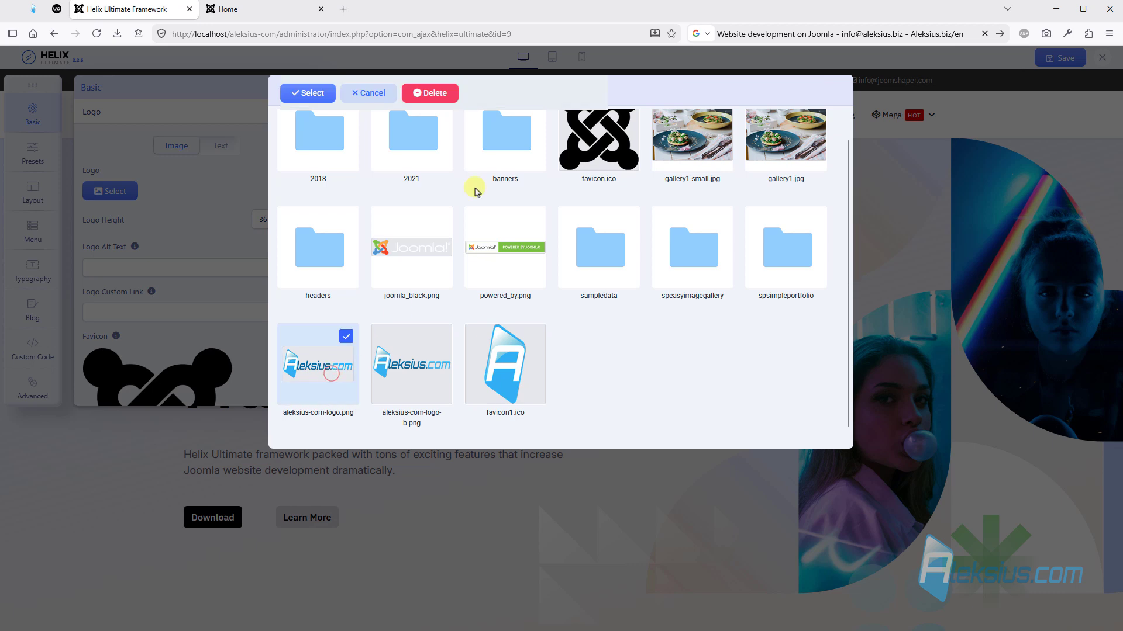
click(305, 93)
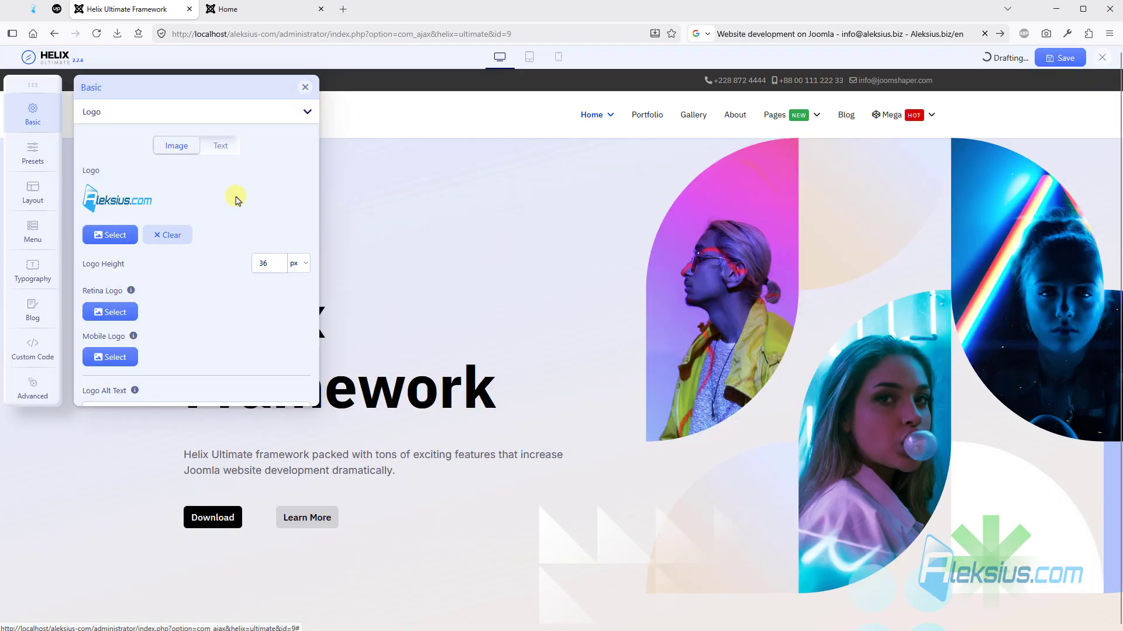
click(1060, 59)
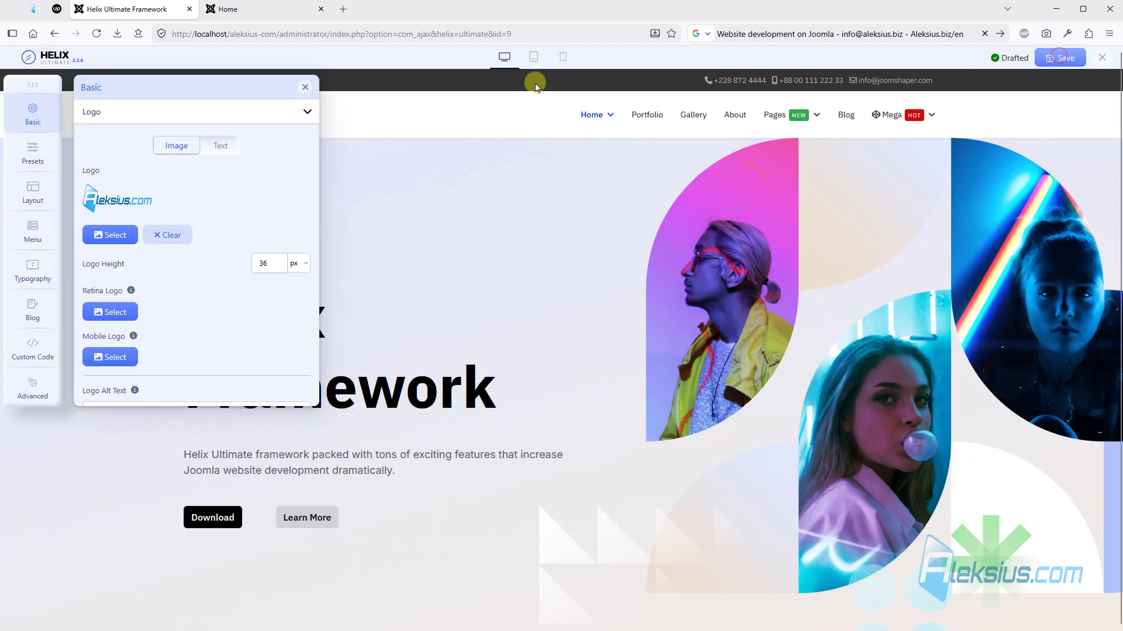
drag(28, 86, 31, 152)
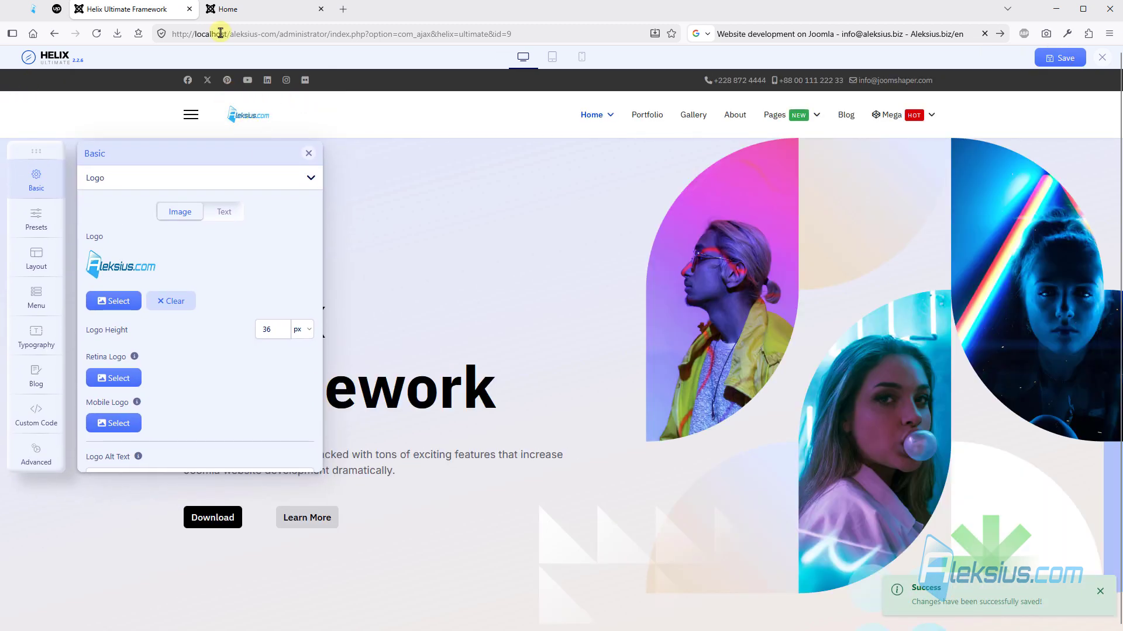
click(222, 9)
key(F5)
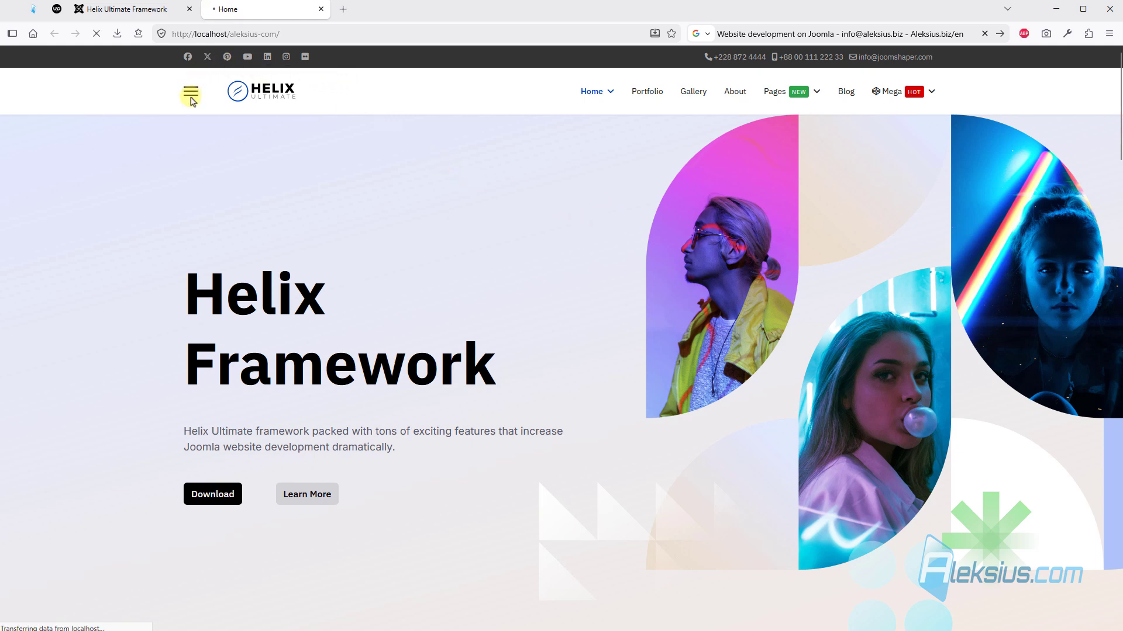
- Set the logo height to 60 px, save the template options and check the logo on the reloaded home page
click(134, 9)
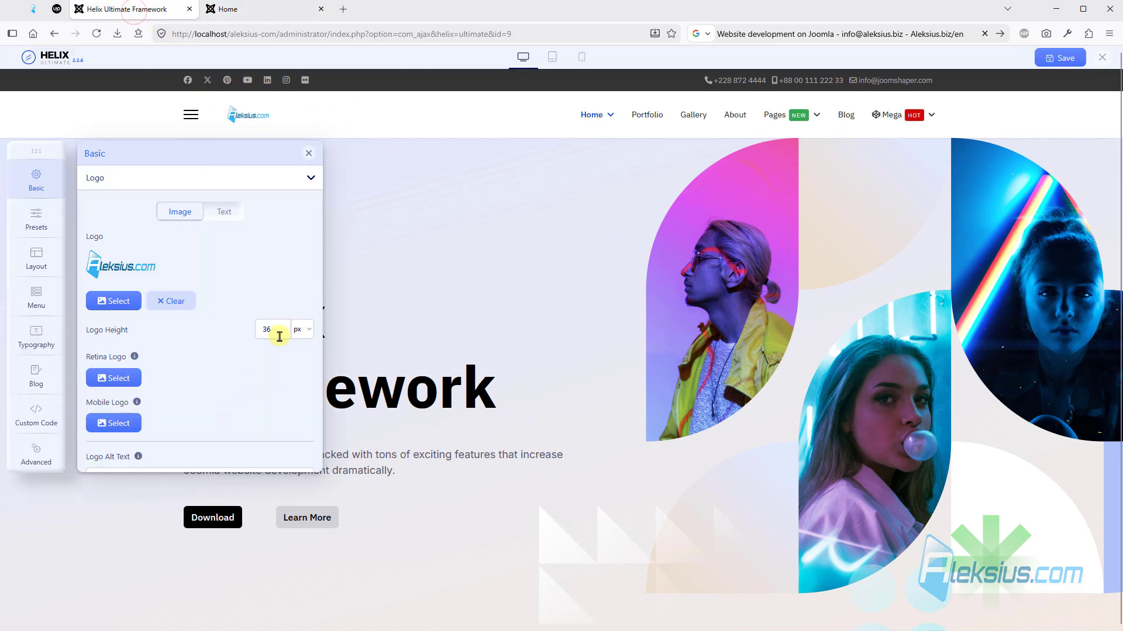
double_click(275, 329)
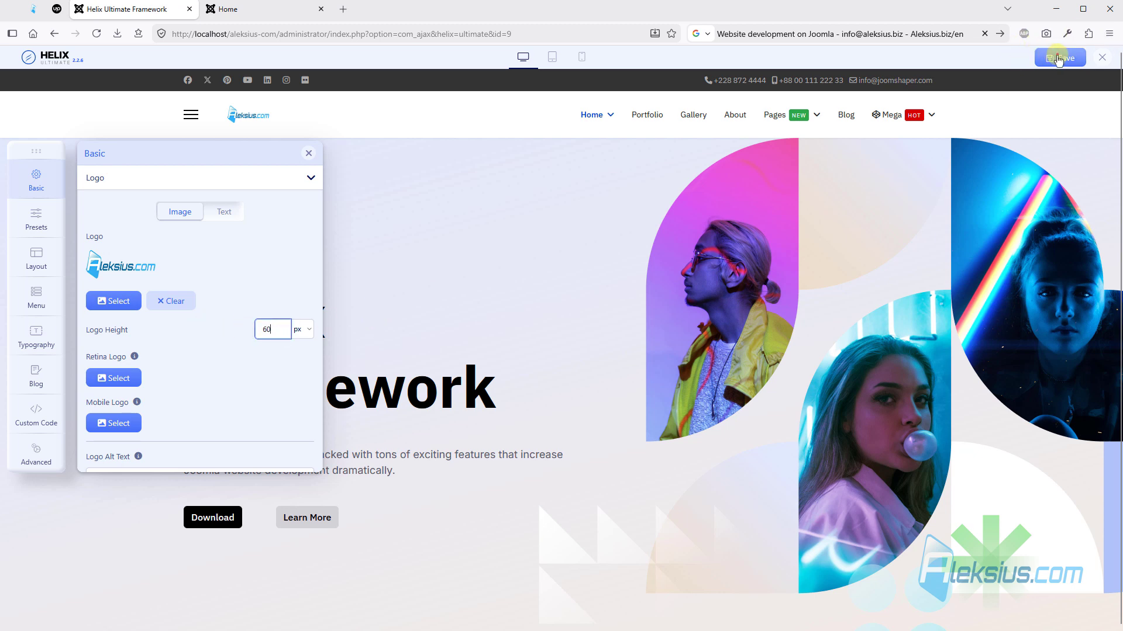
click(1059, 57)
click(260, 9)
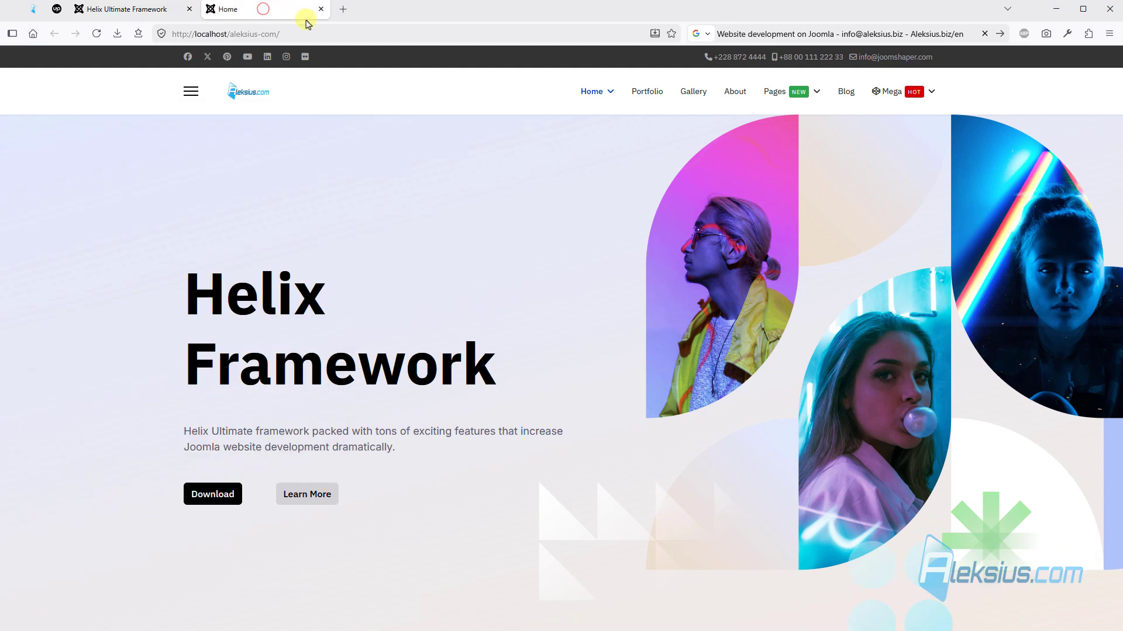
key(F5)
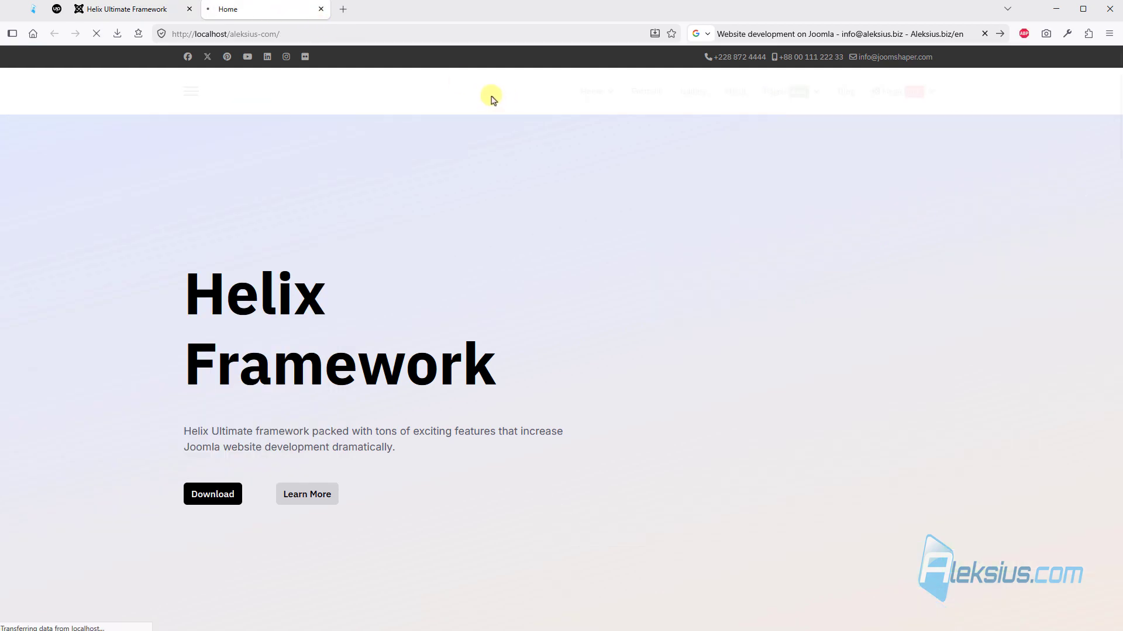
click(155, 16)
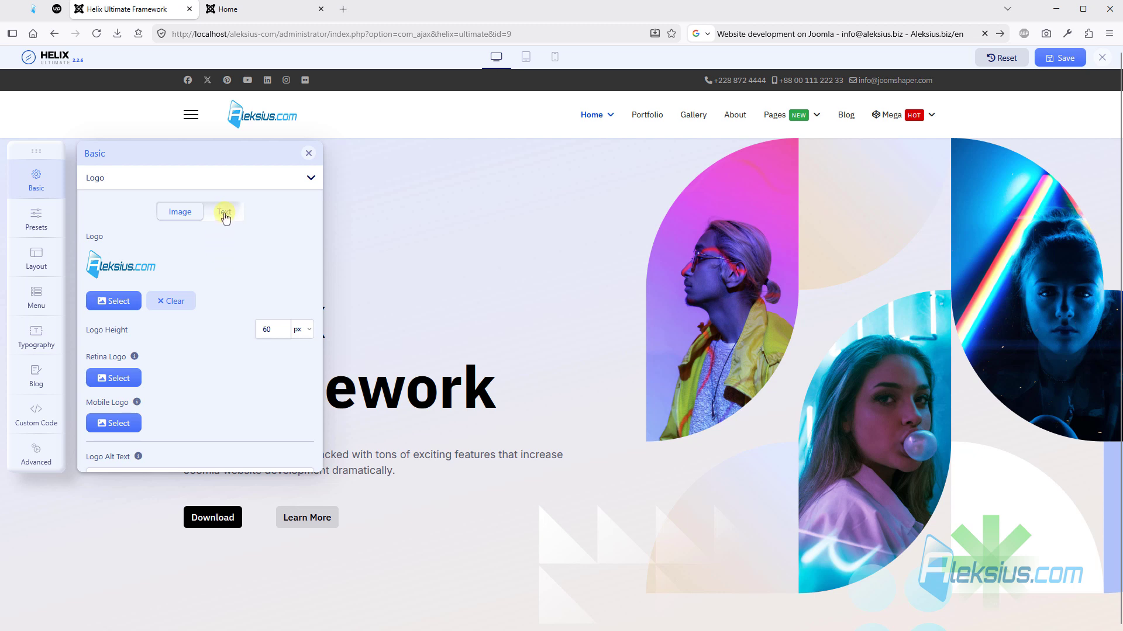
- Try the text logo type with its text field empty, and switch the logo type back to image
click(221, 213)
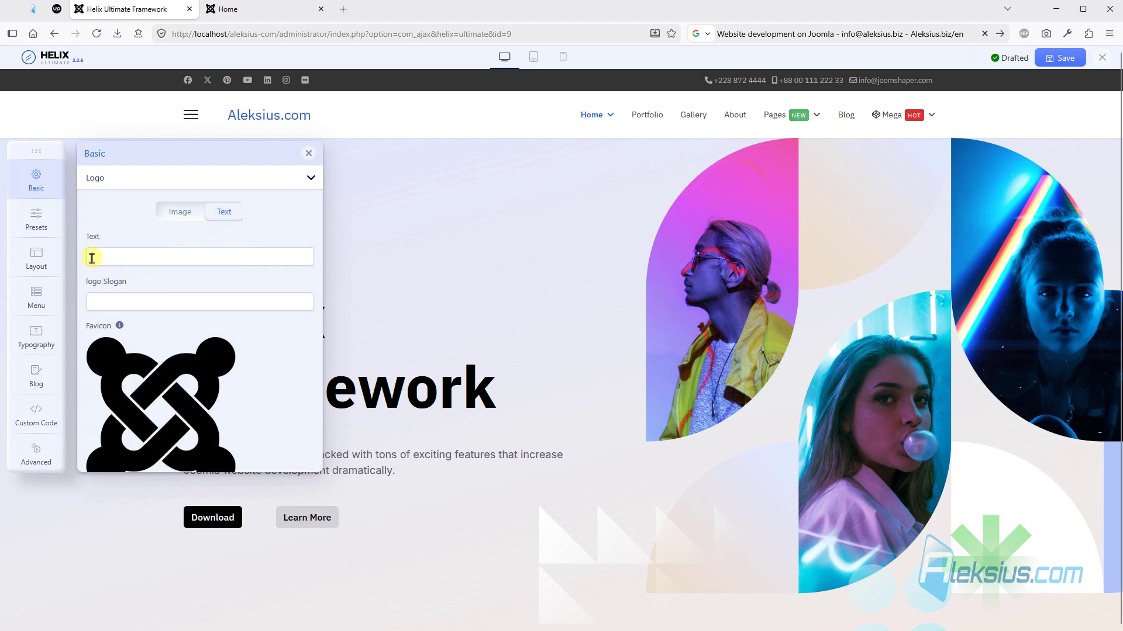
click(93, 255)
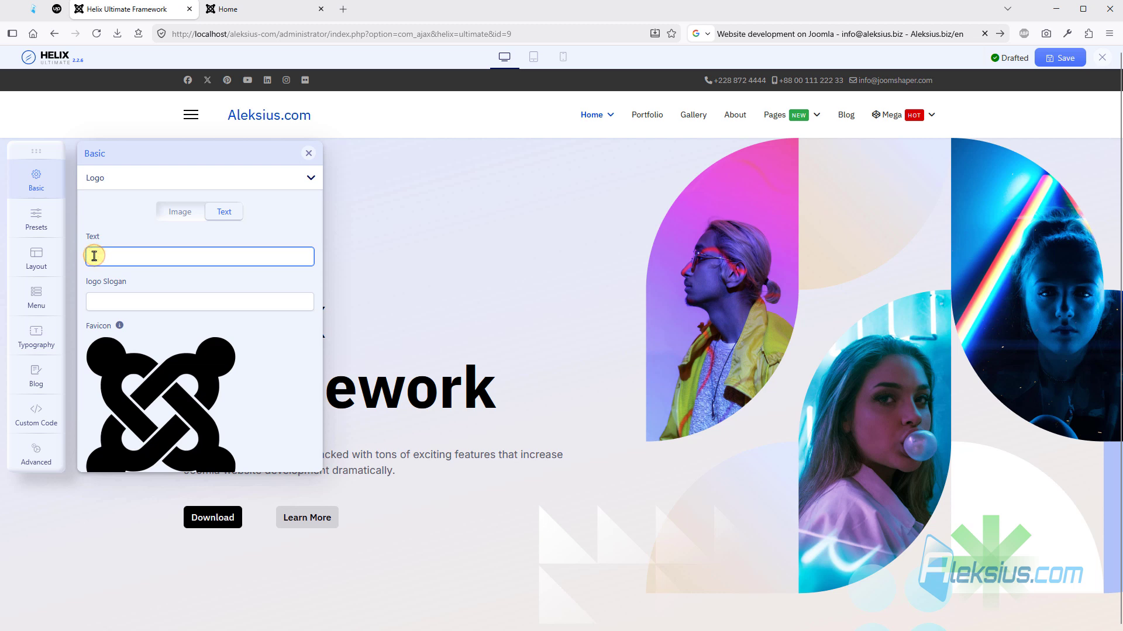
click(237, 115)
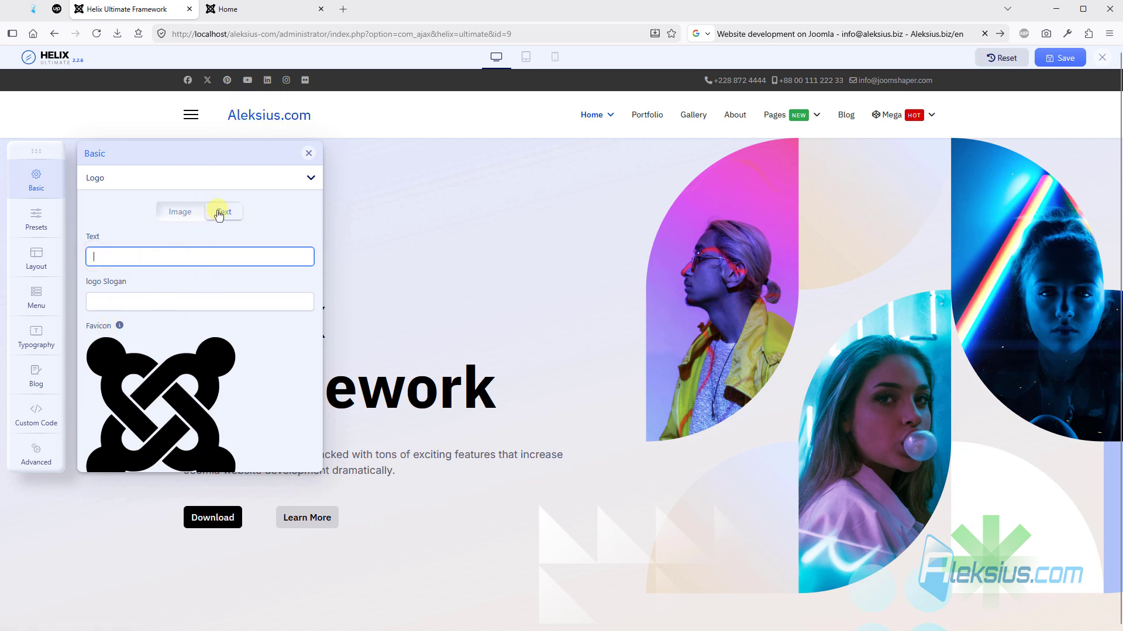
click(183, 211)
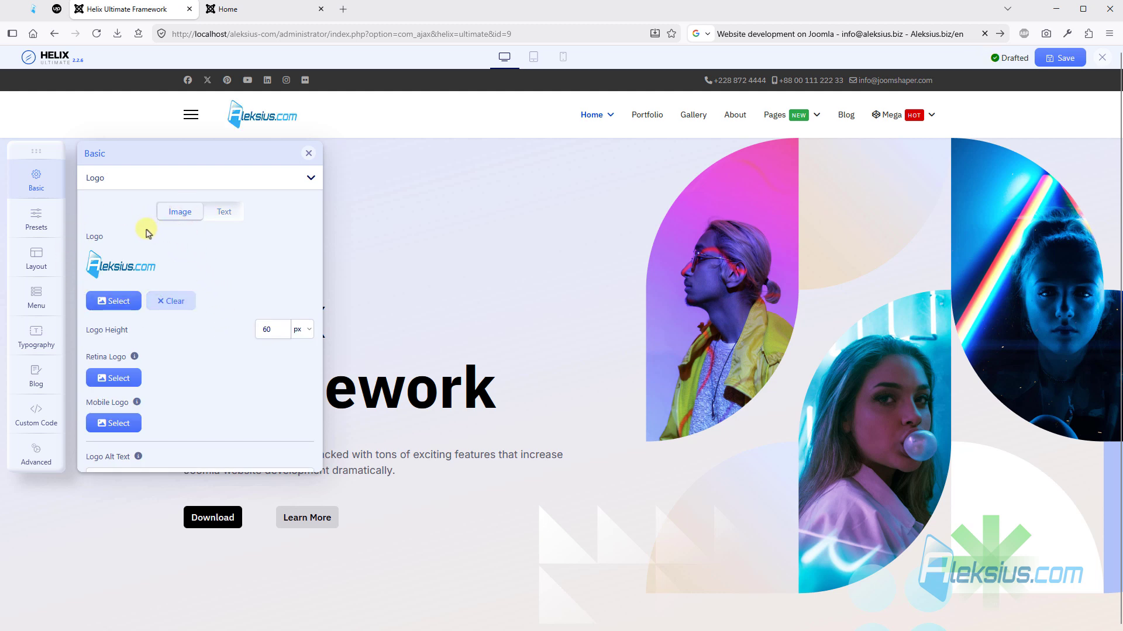
- Show the help descriptions for the Retina Logo and Mobile Logo settings
scroll(151, 231, down, 3)
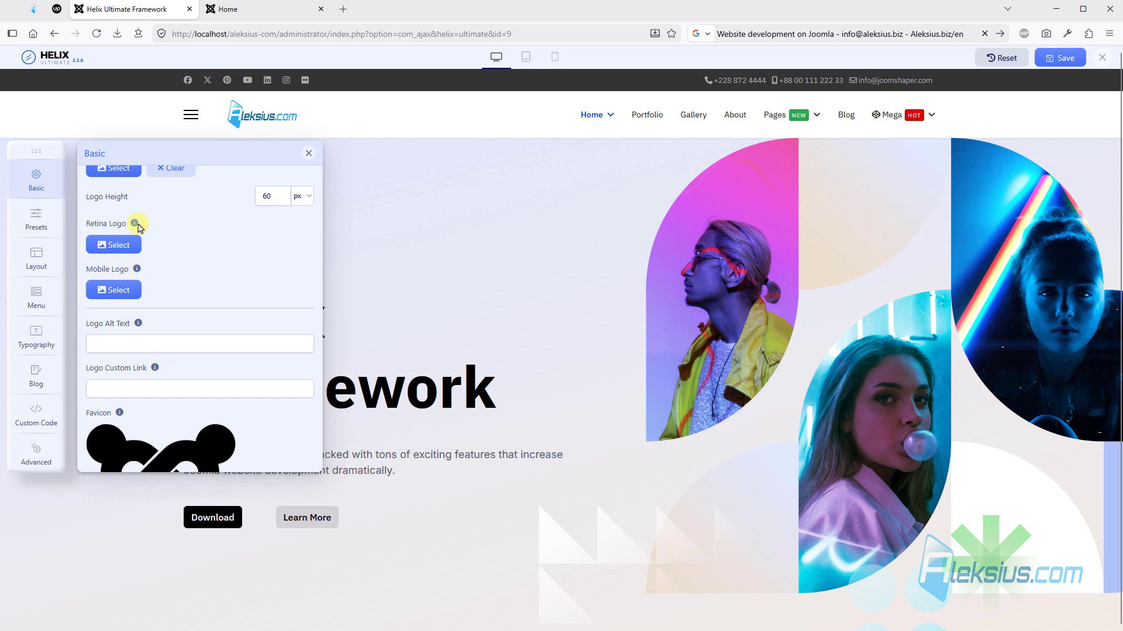
click(135, 224)
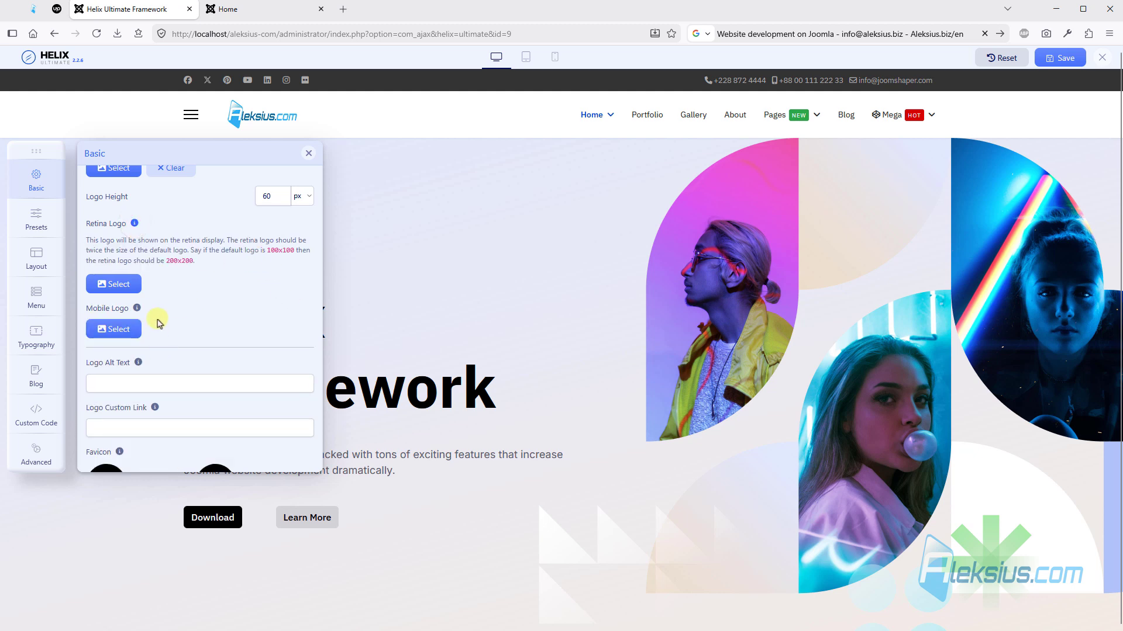
click(137, 308)
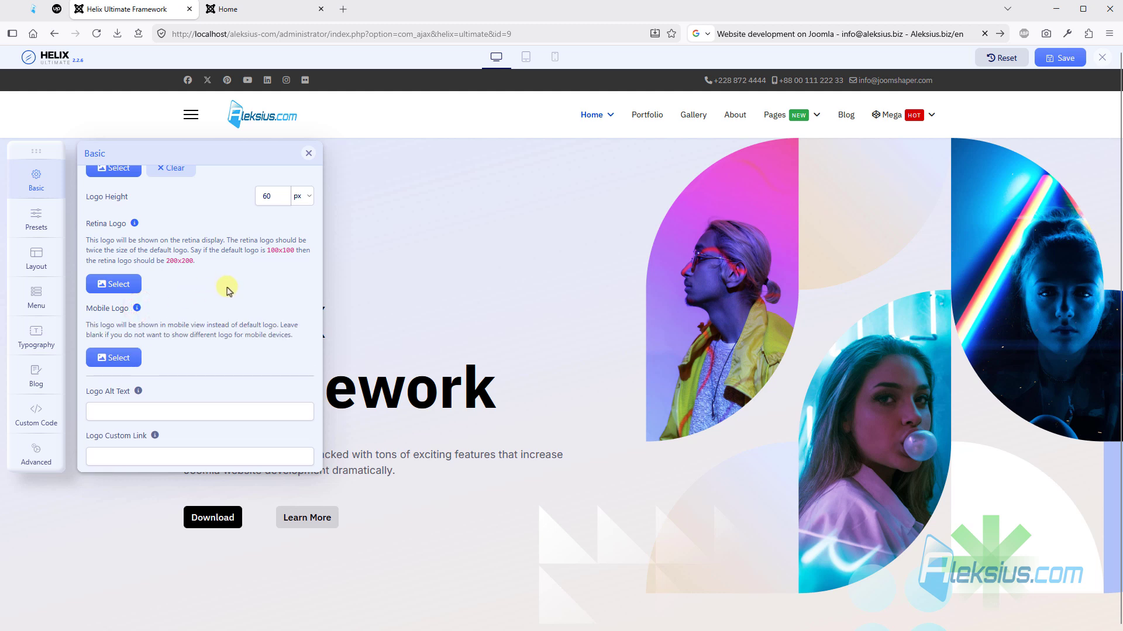
- Set the logo alt text to Aleksius.com, save the template options and look at the logo on the home page
scroll(188, 291, down, 2)
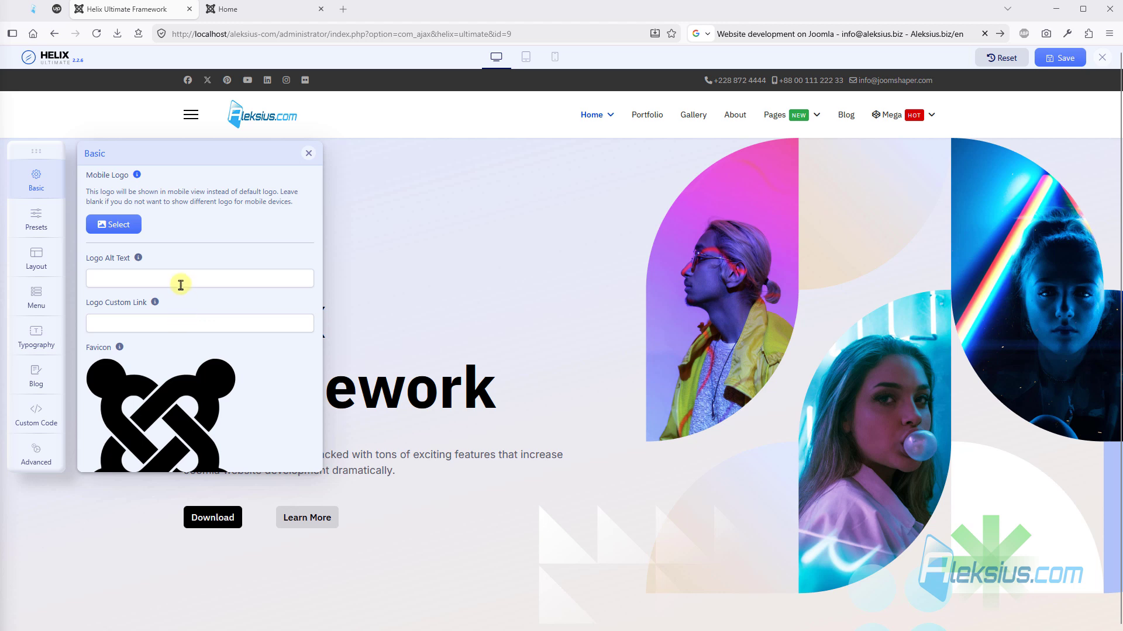
click(179, 279)
text(Aleksius.com)
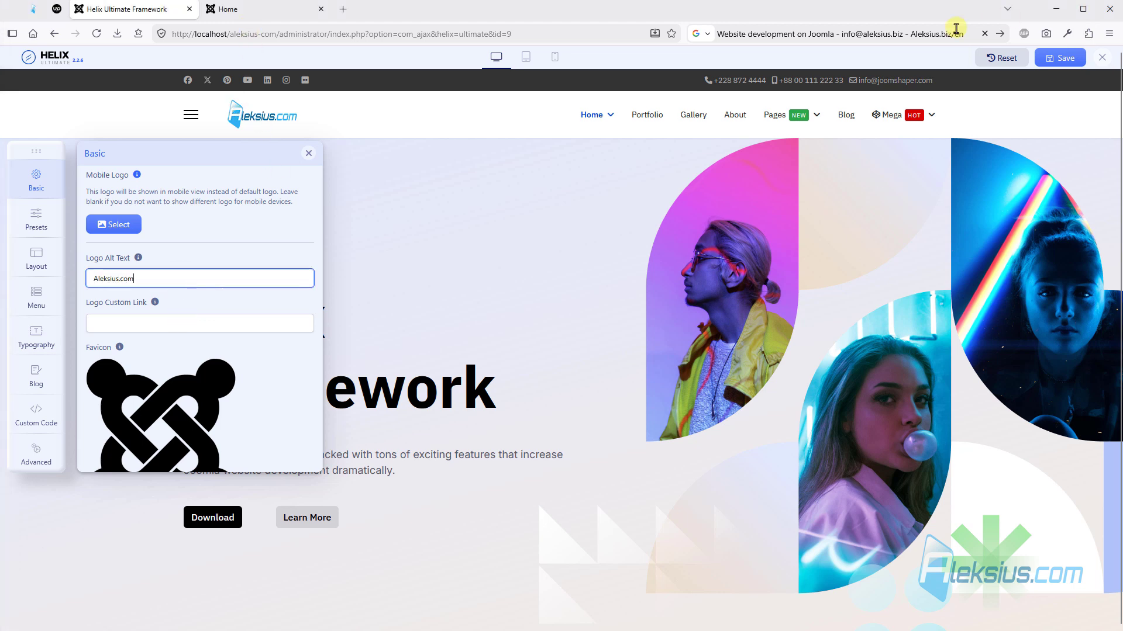
click(1045, 57)
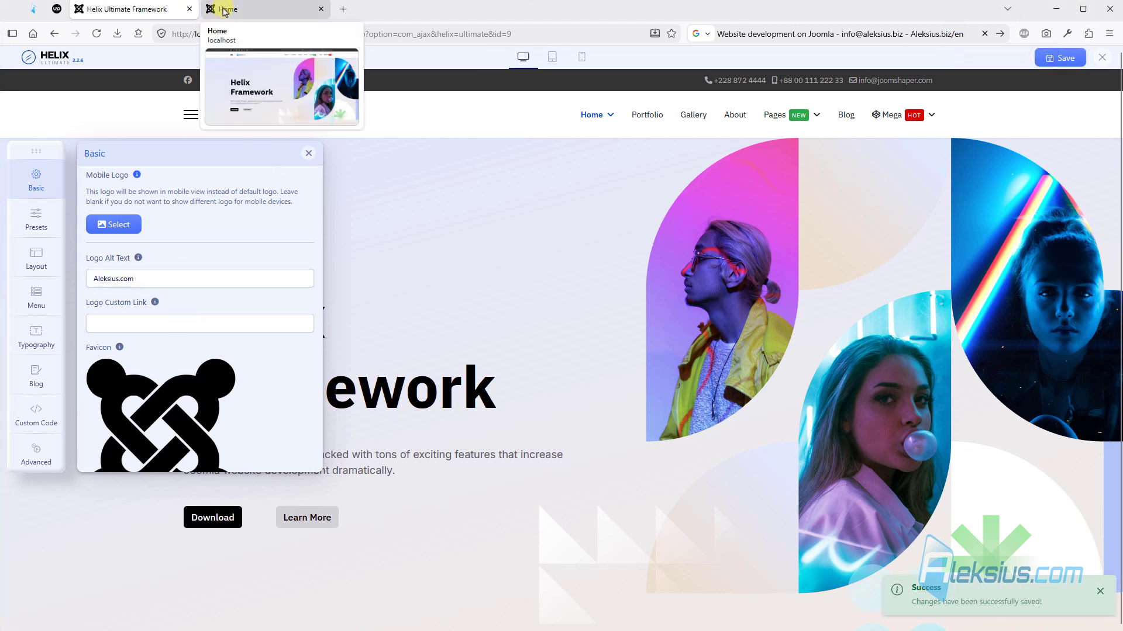
click(228, 9)
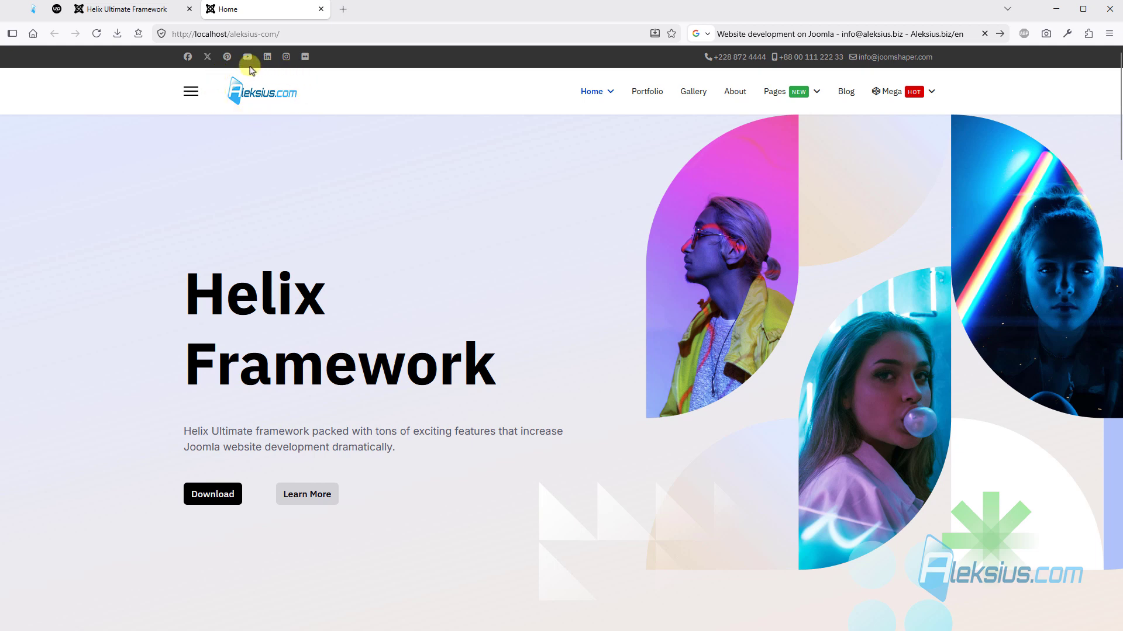
click(150, 12)
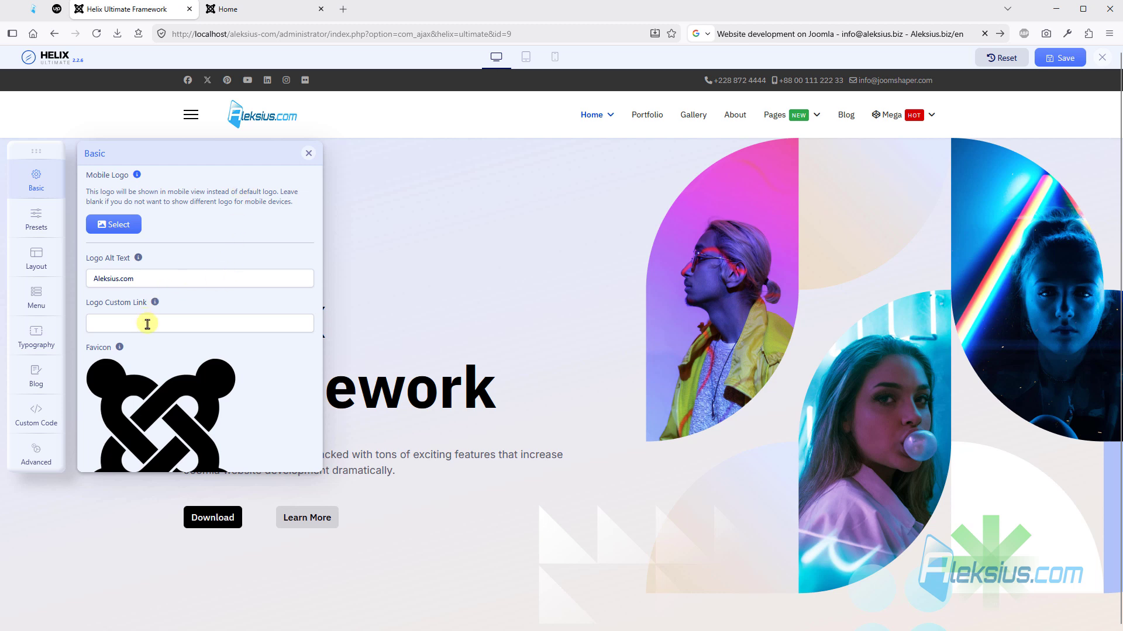
- View the Portfolio page on the site's front end and return to the home page through the logo
click(147, 325)
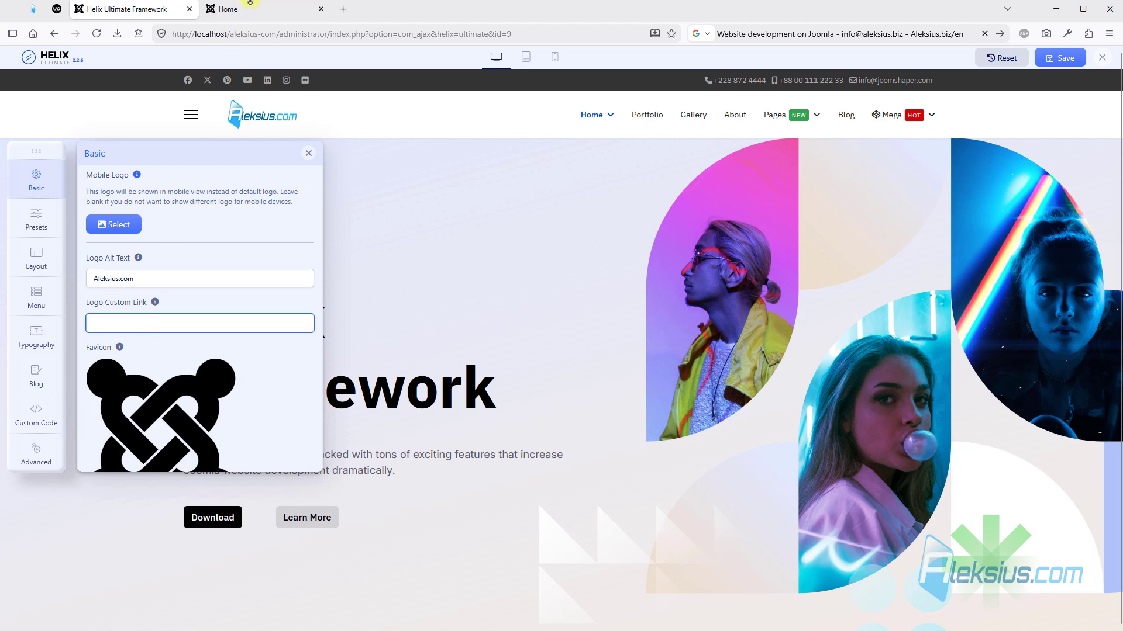
click(240, 8)
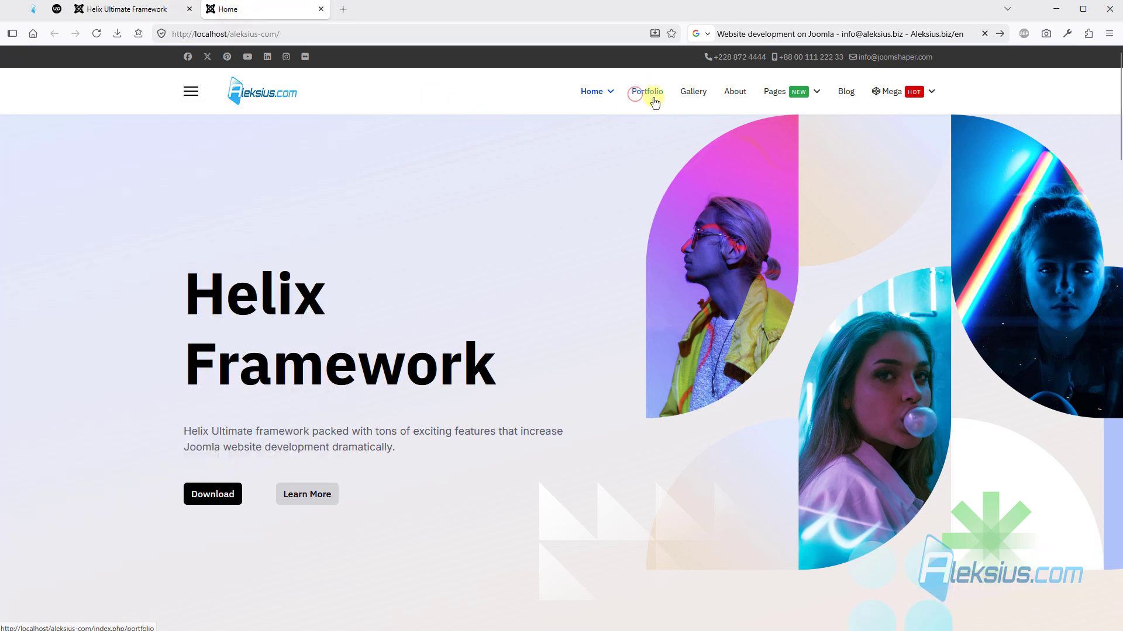
click(643, 93)
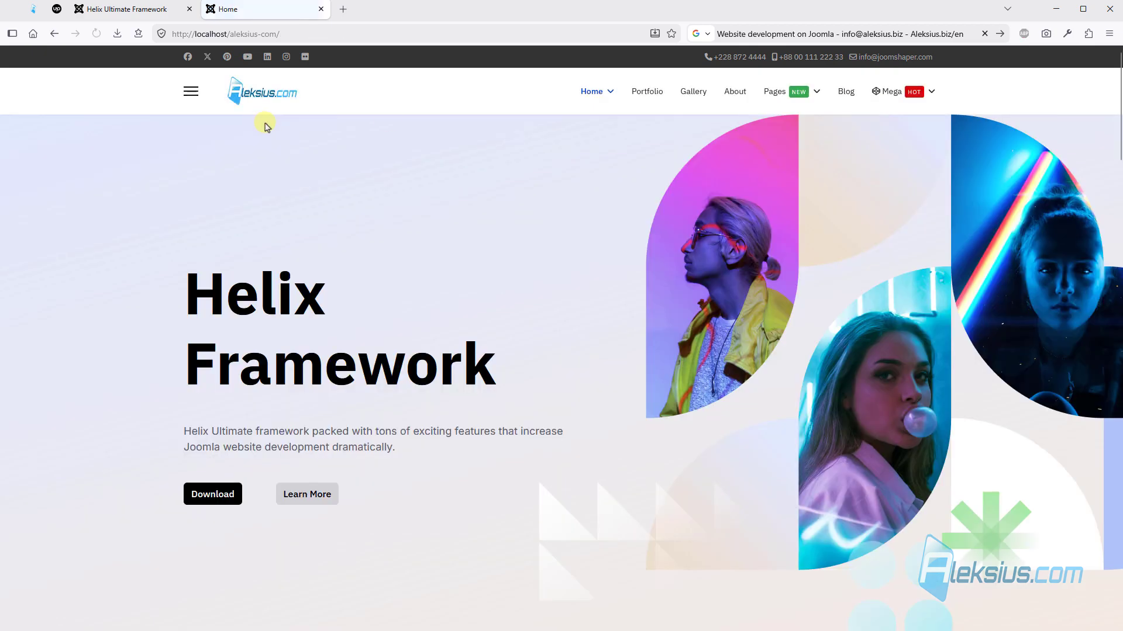
- Copy the address of the site's Services page and paste it as the logo custom link in the template options
mouse_move(766, 92)
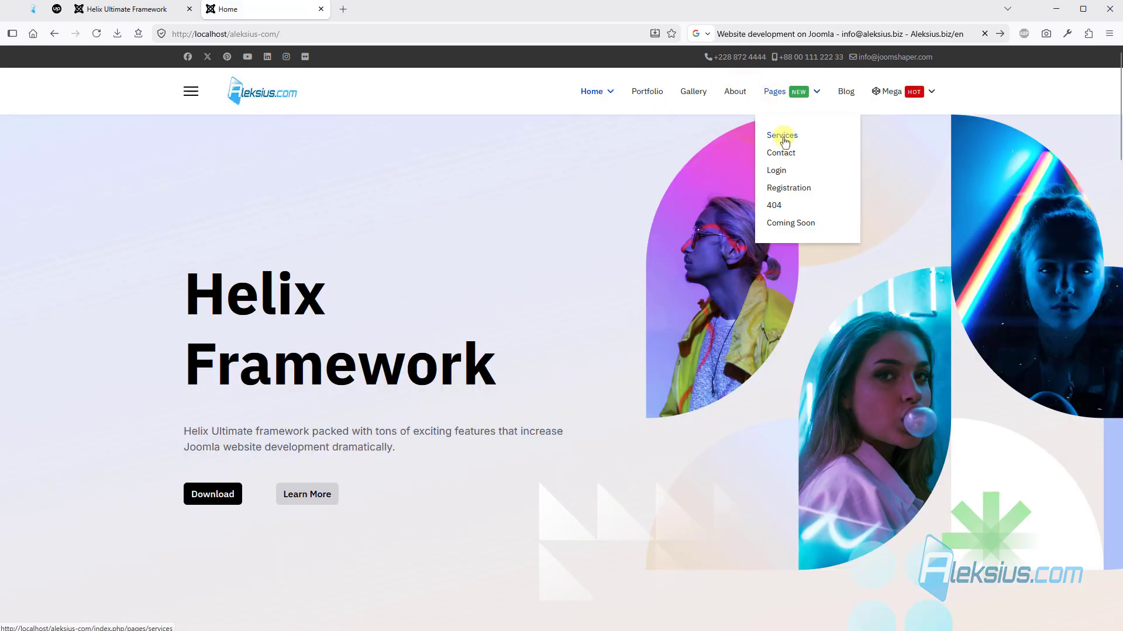
click(782, 133)
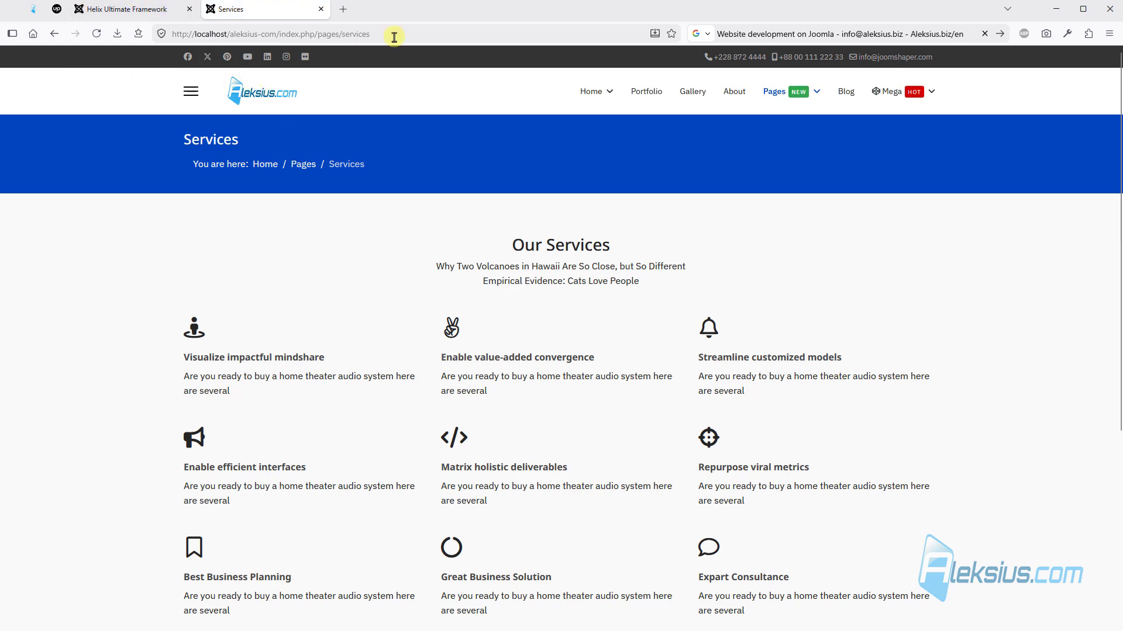
click(394, 35)
key(ctrl+c)
click(808, 196)
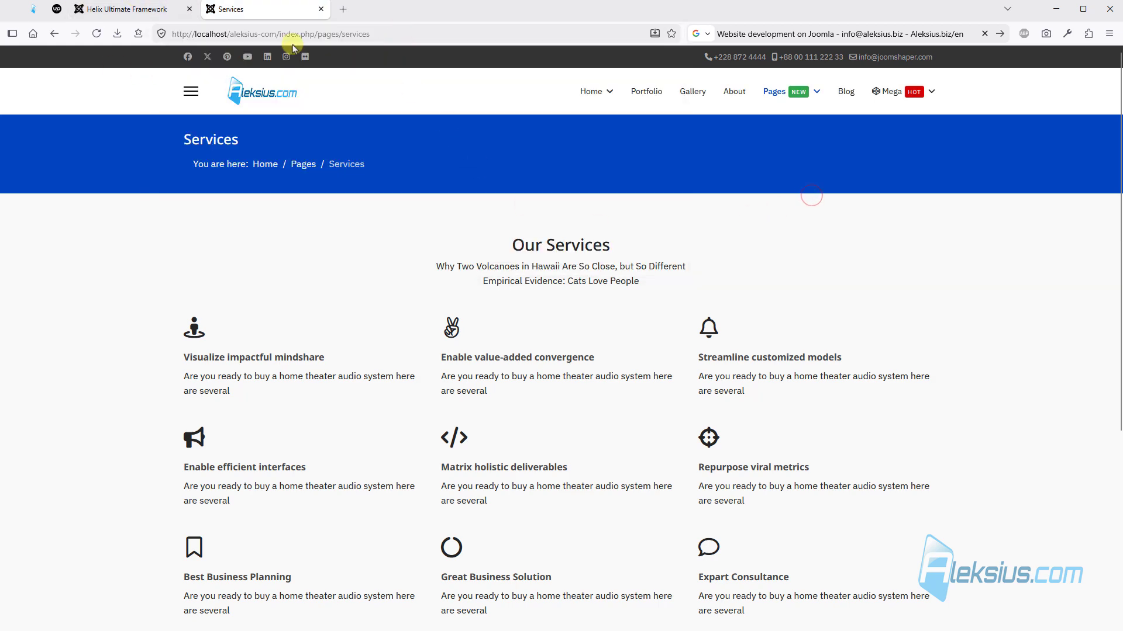
click(126, 9)
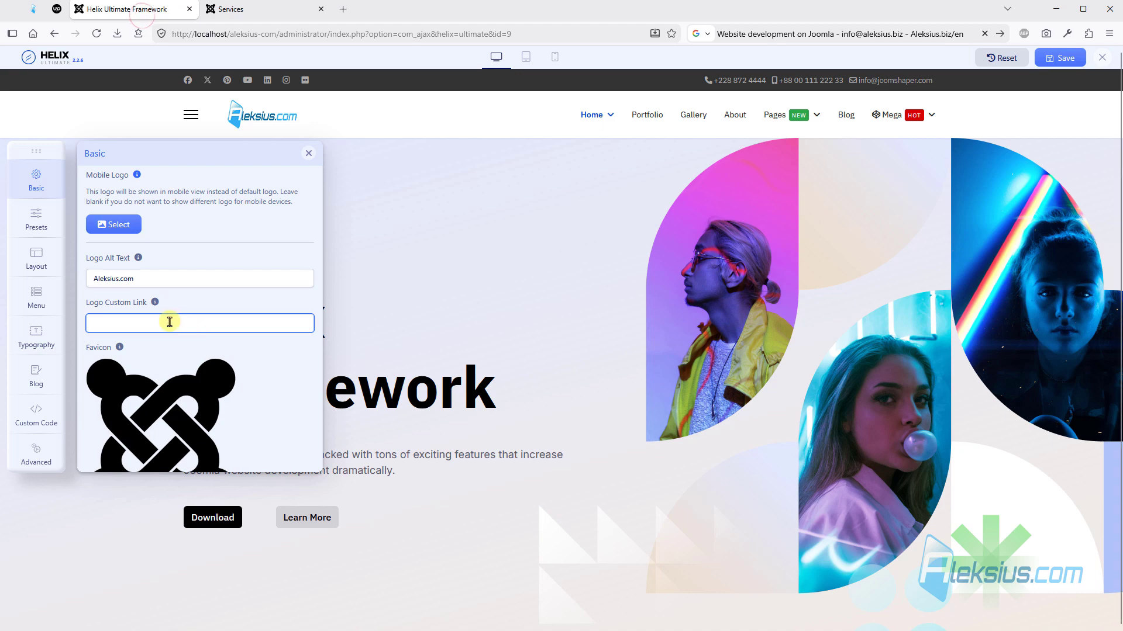
key(ctrl+v)
key(ctrl+Tab)
mouse_move(591, 97)
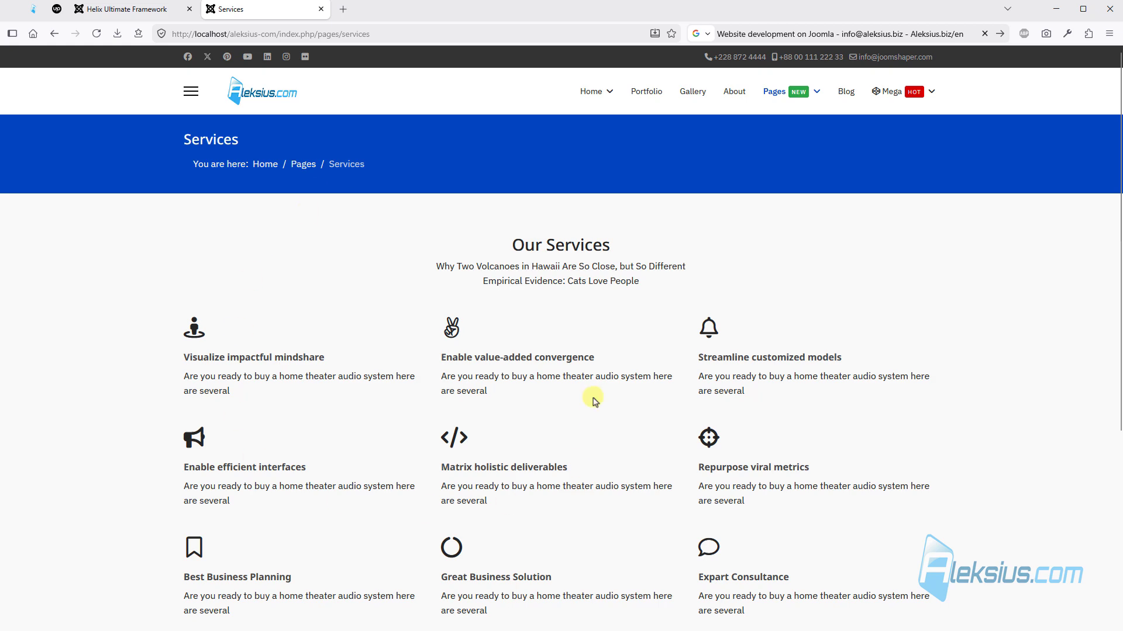
- Clear the logo custom link
click(151, 11)
triple_click(276, 321)
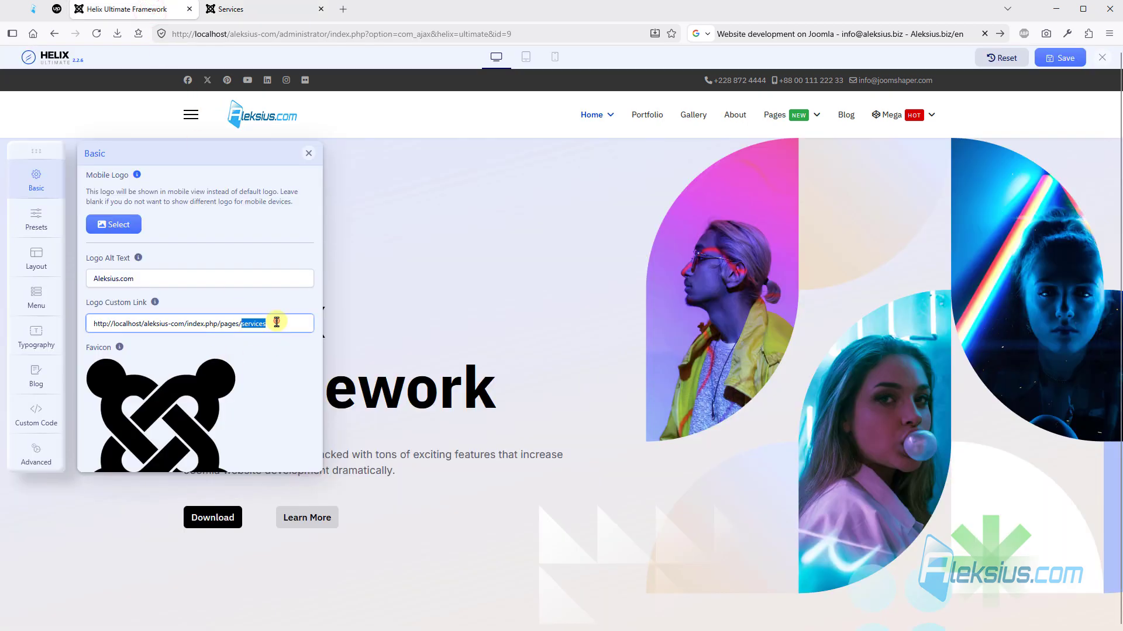
key(Delete)
- Replace the favicon with favicon1.ico, save the template options and check the site's icon on the reloaded Services page
scroll(264, 285, down, 4)
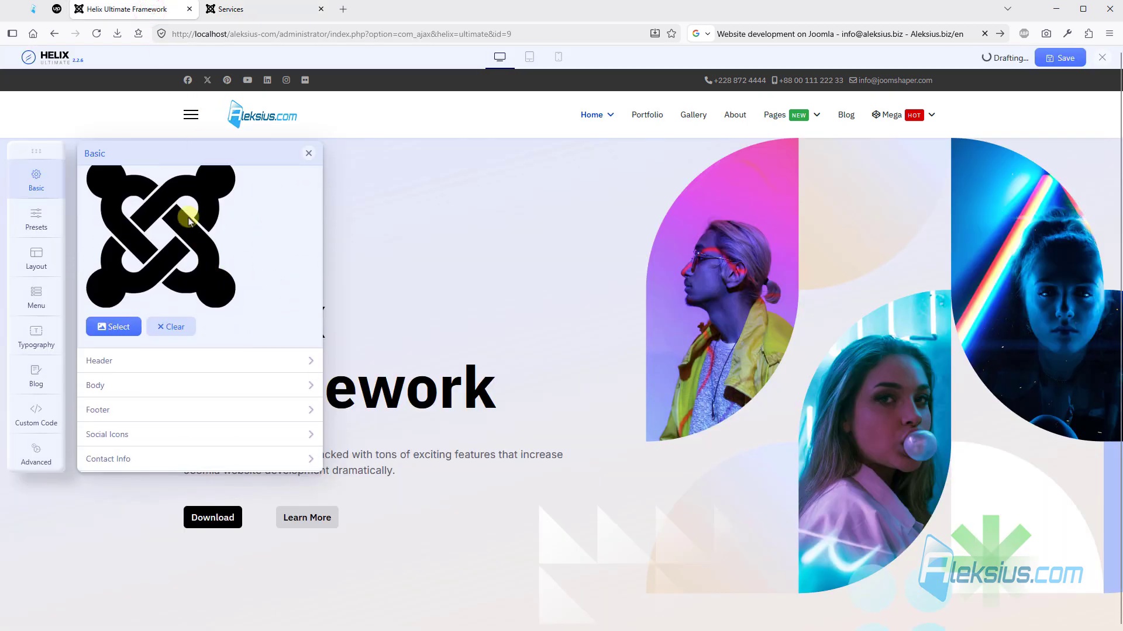
click(231, 11)
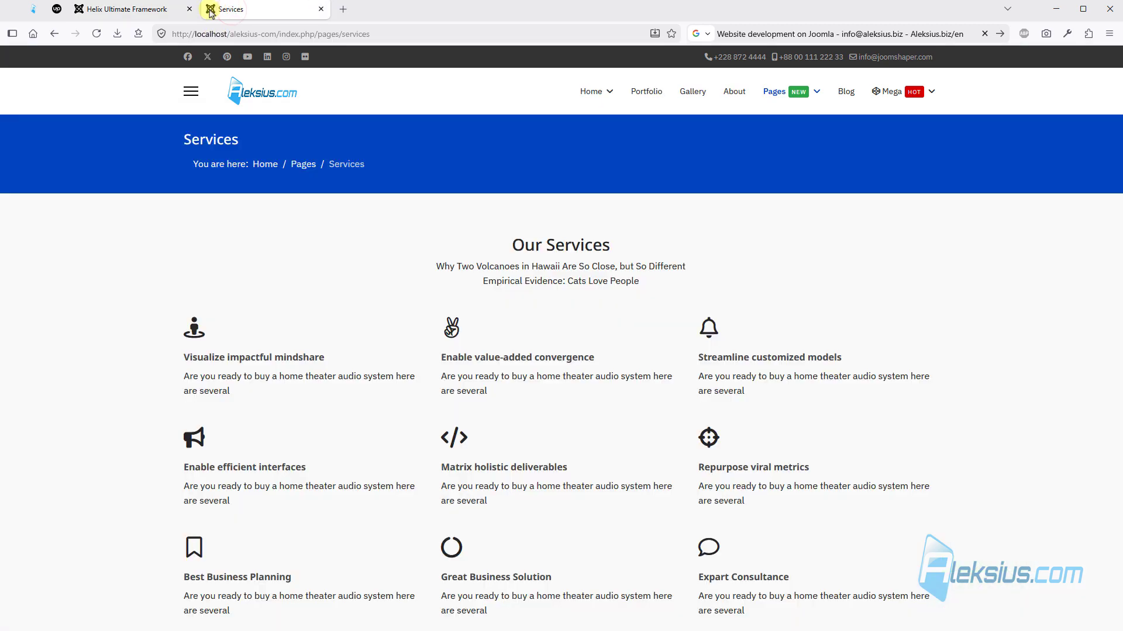
click(127, 10)
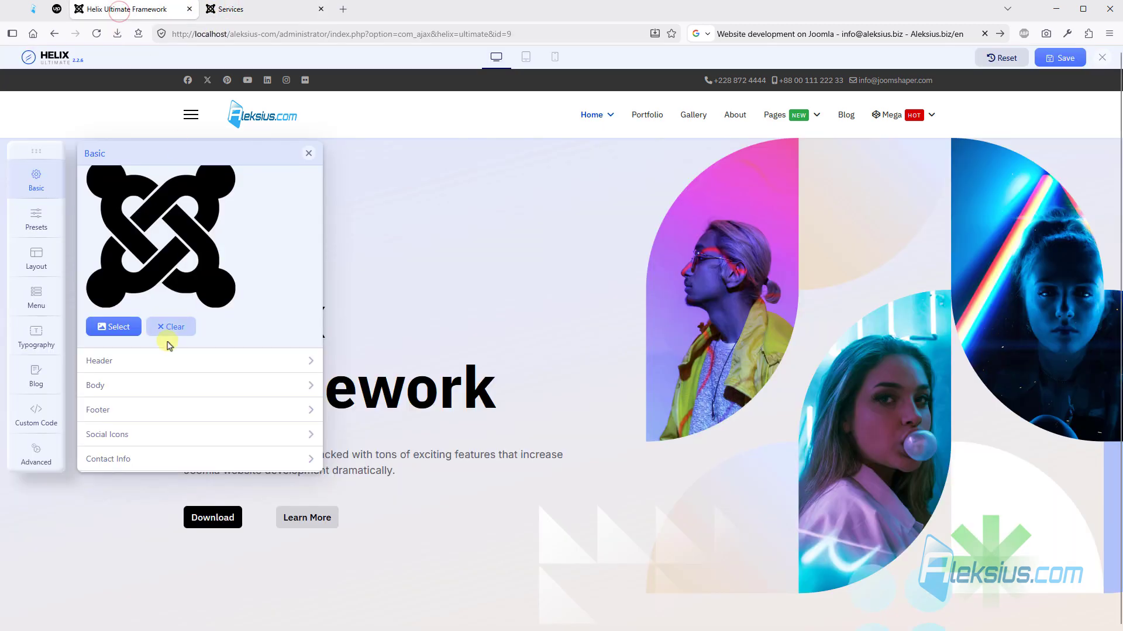
click(175, 327)
click(113, 279)
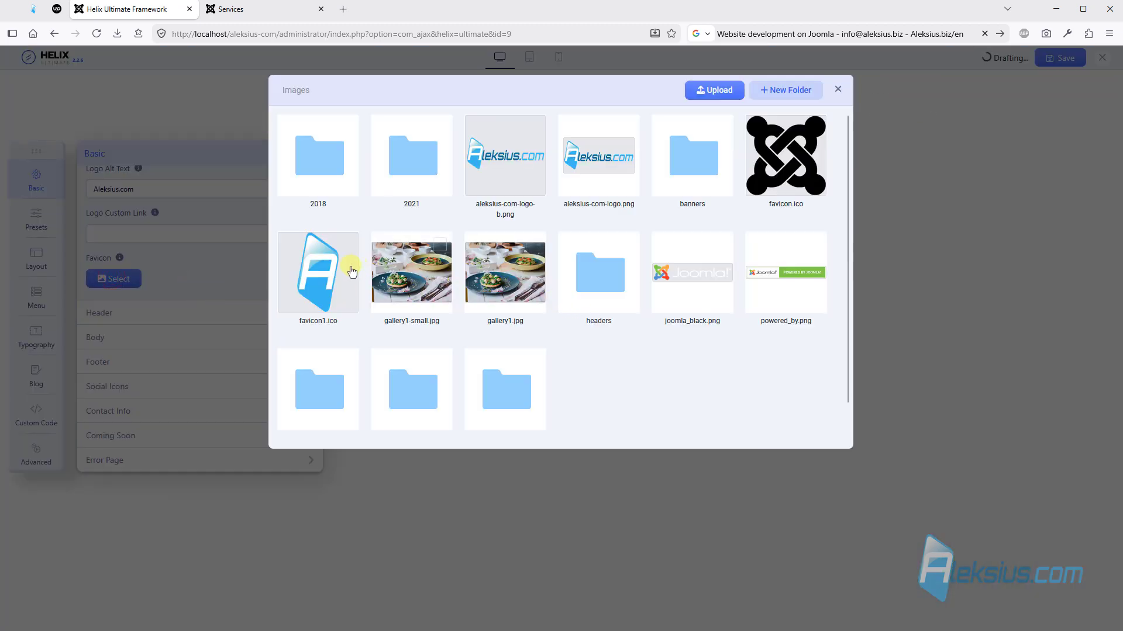
click(349, 268)
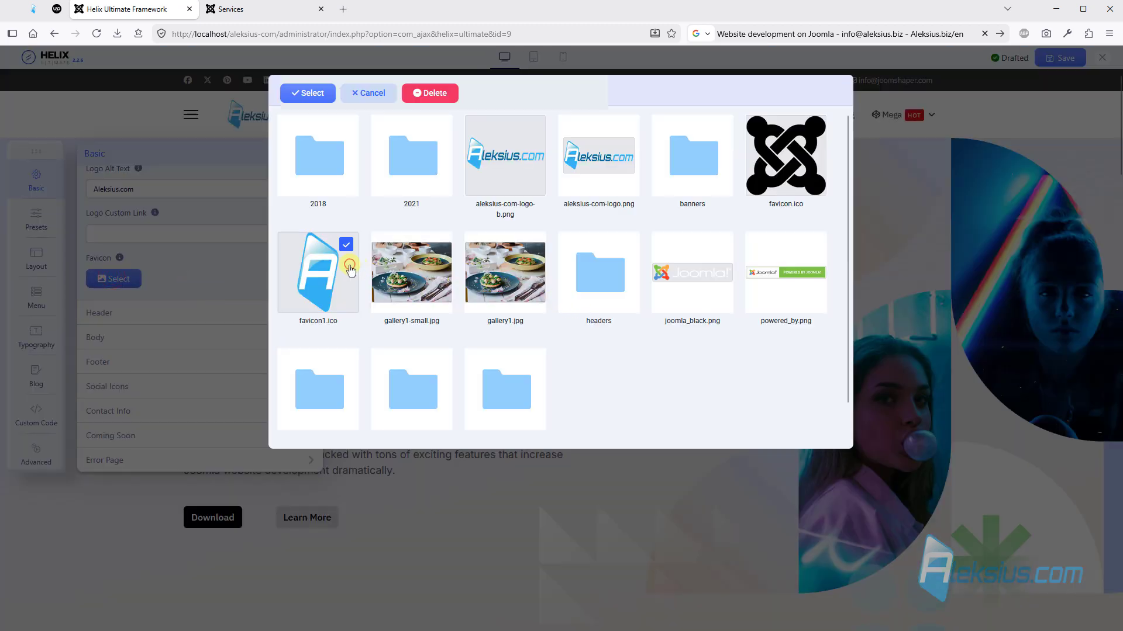
click(312, 93)
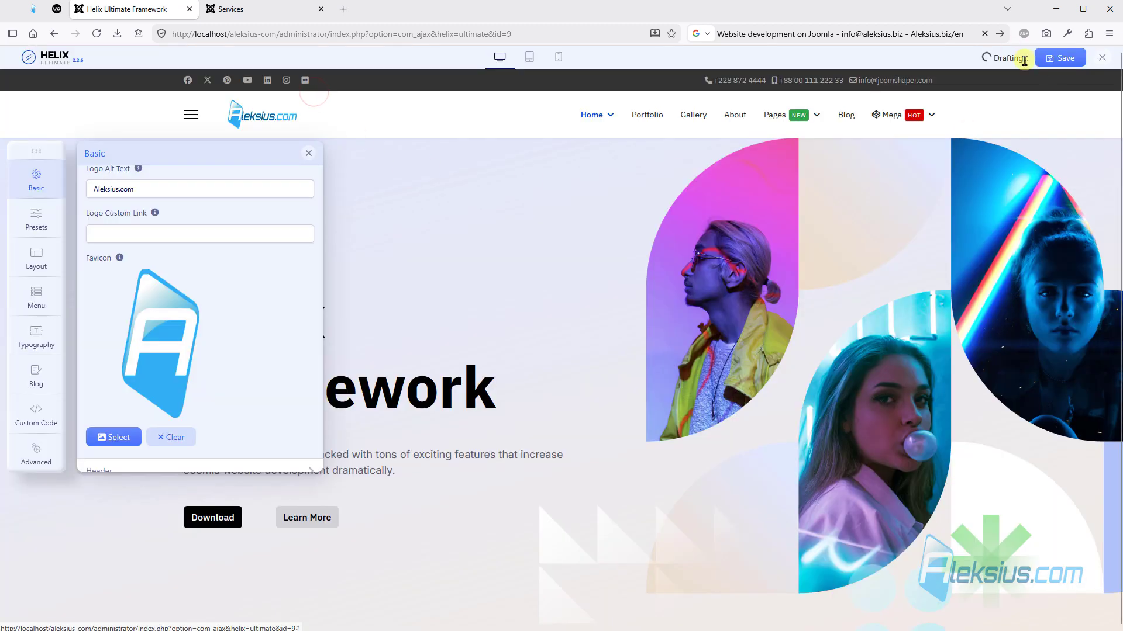
click(255, 9)
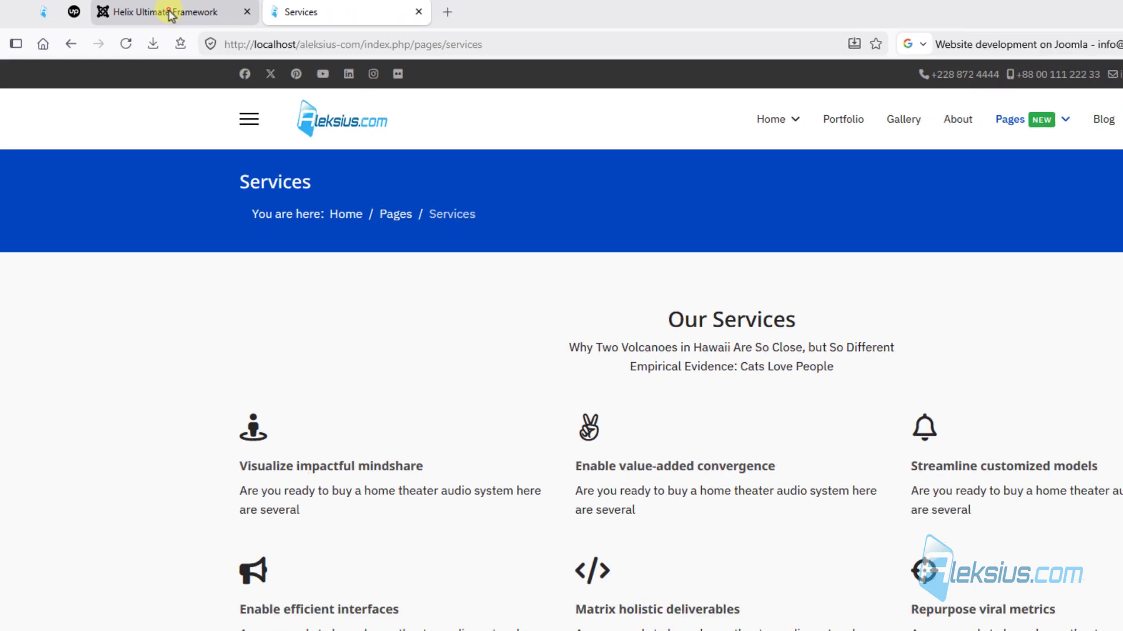
- Open the Header settings in the template's basic options and look through the predefined header layouts
click(170, 15)
scroll(187, 248, down, 5)
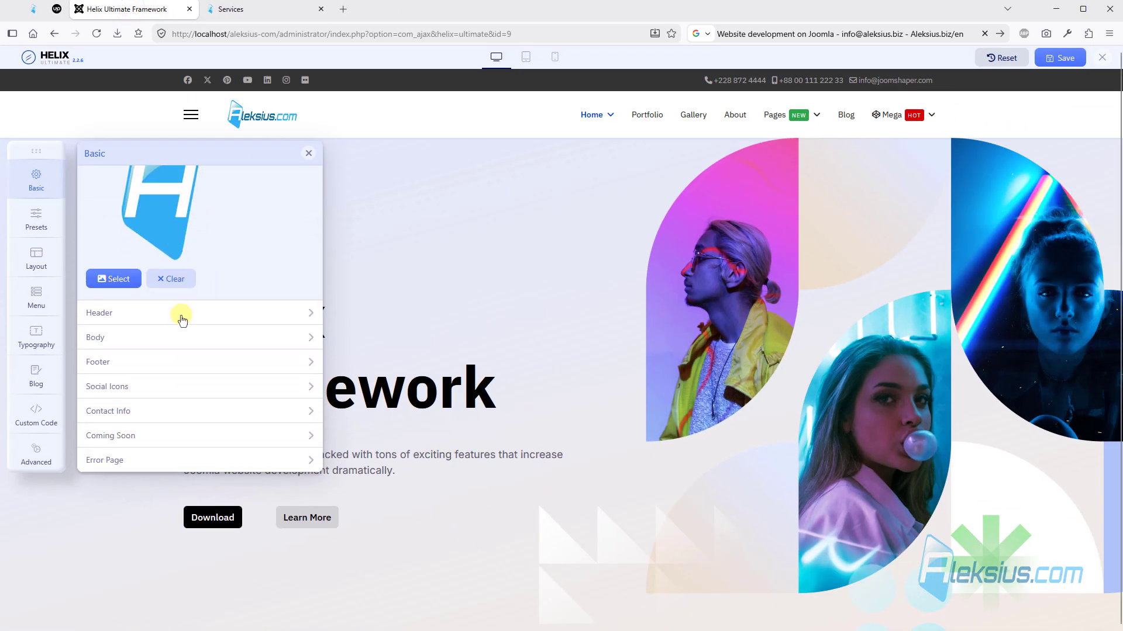
click(180, 315)
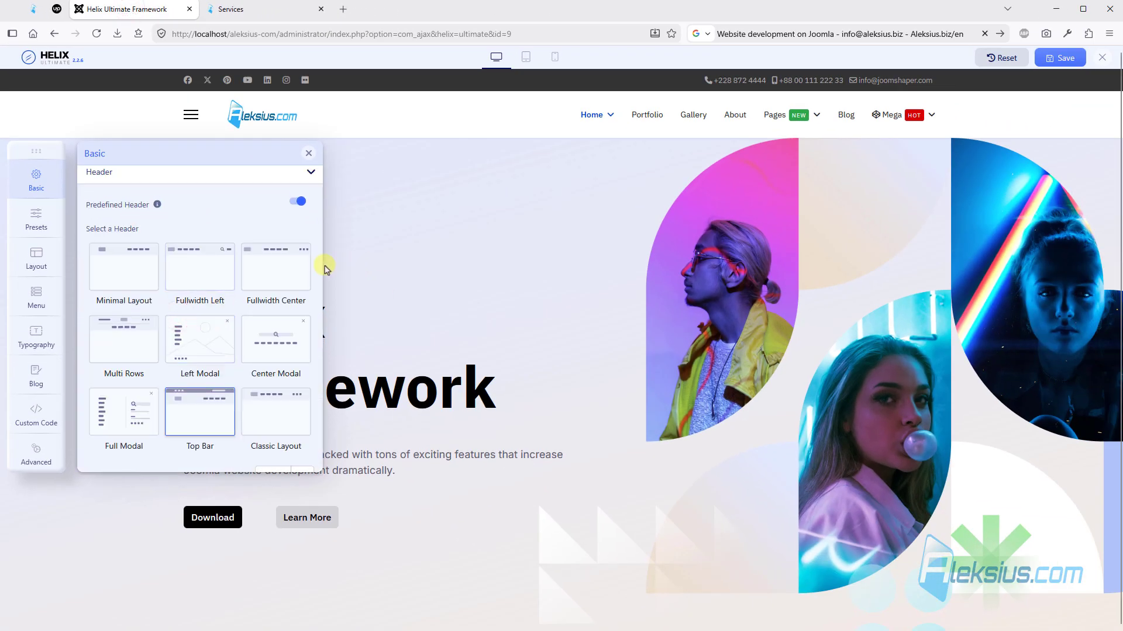
scroll(295, 267, down, 2)
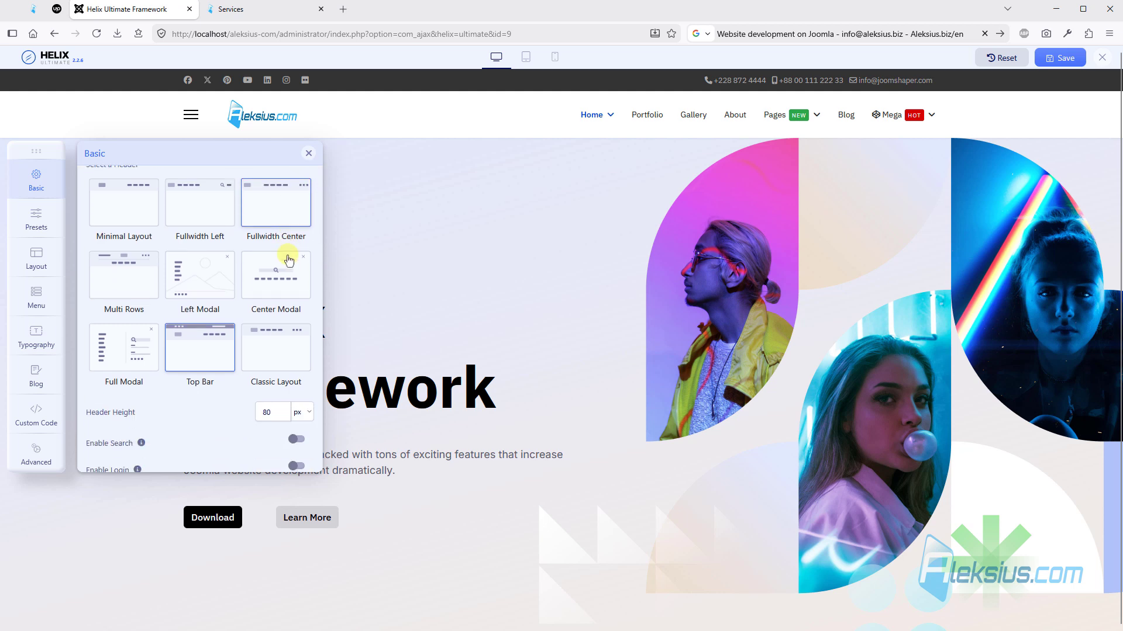
scroll(212, 345, up, 2)
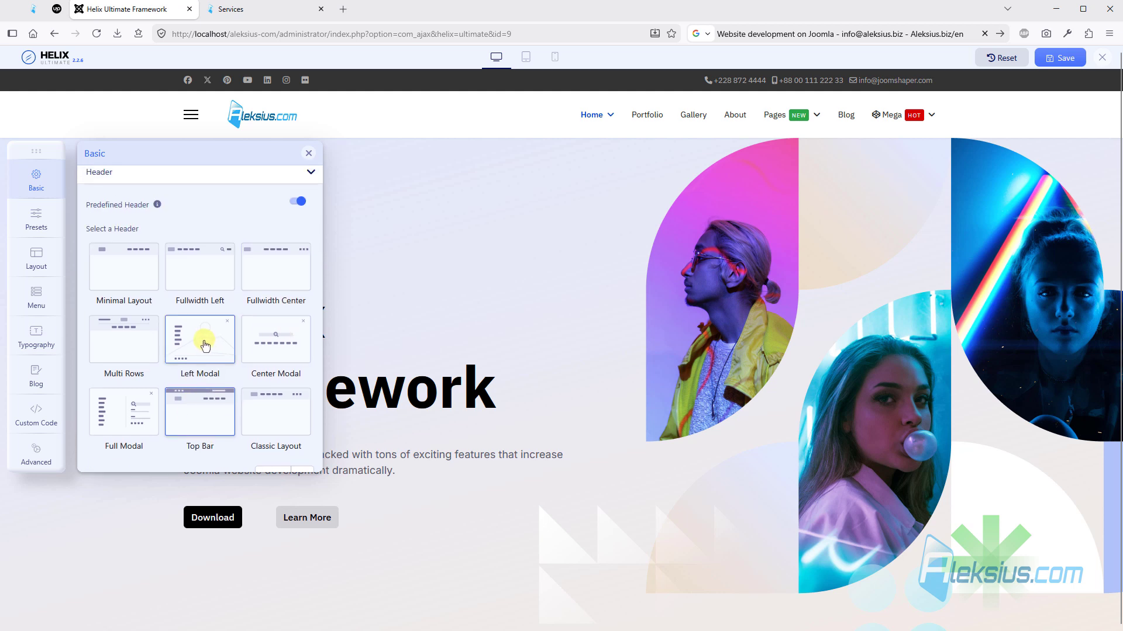
- Apply the Minimal Layout header, save the template options and check it on the reloaded Services page
click(121, 265)
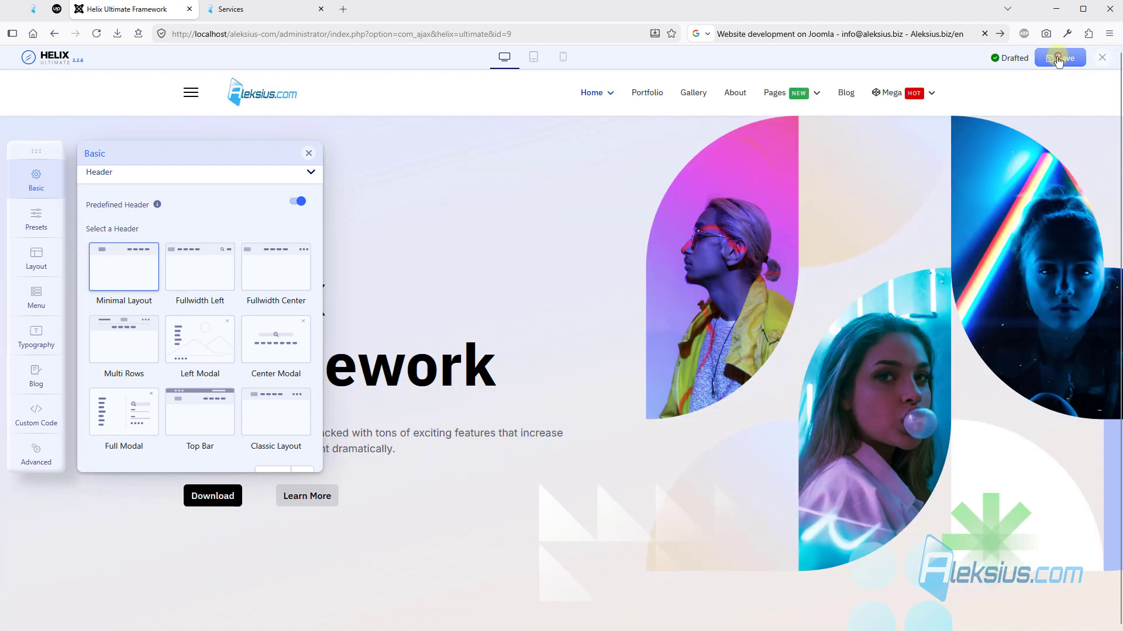
click(283, 17)
key(F5)
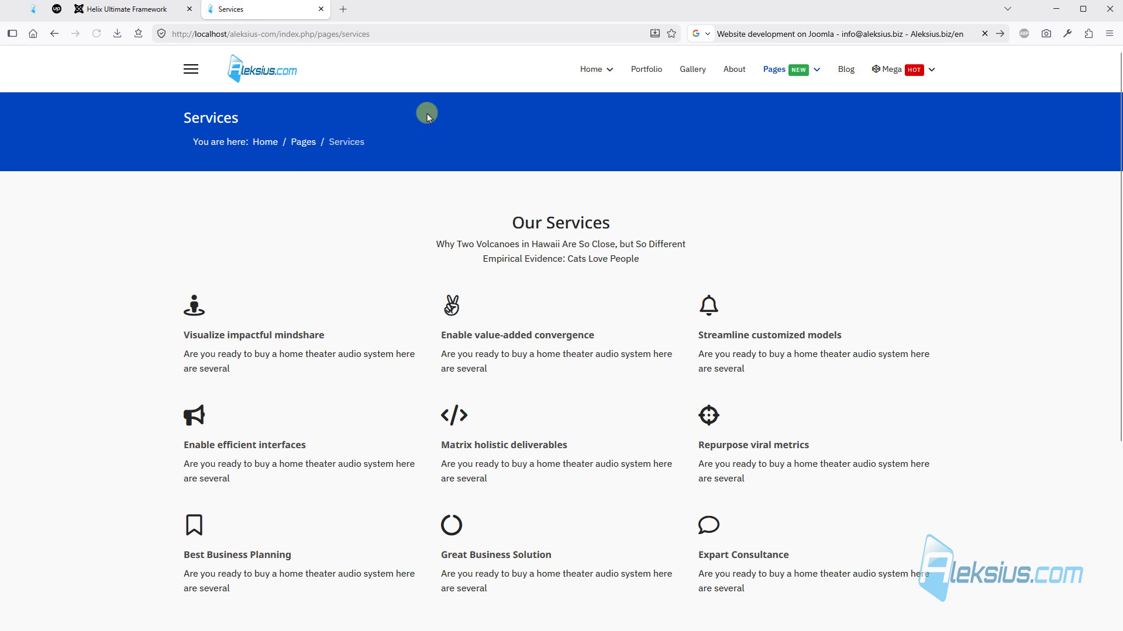
- Switch the predefined header to Fullwidth Left, save the template options and check it on the site's front end
click(165, 10)
click(195, 262)
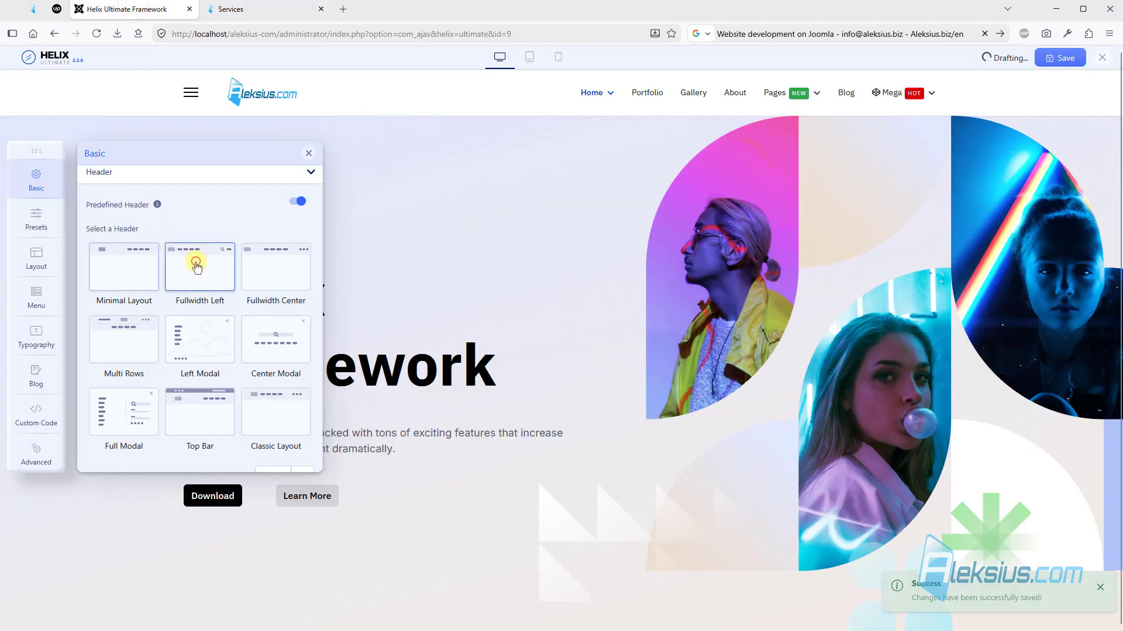
click(1061, 58)
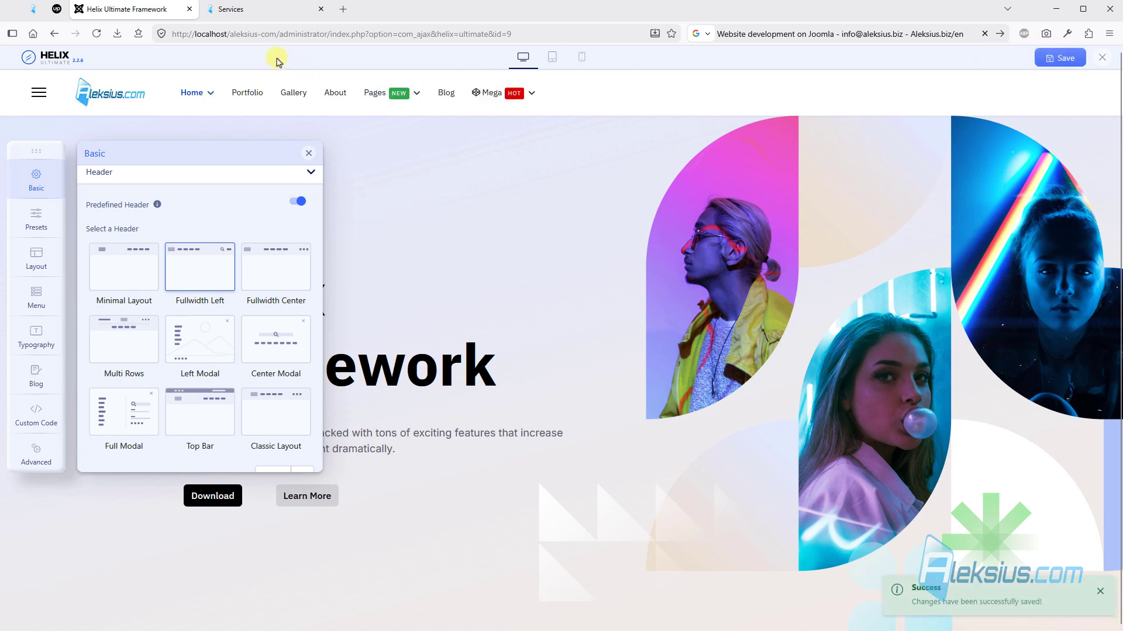
click(243, 12)
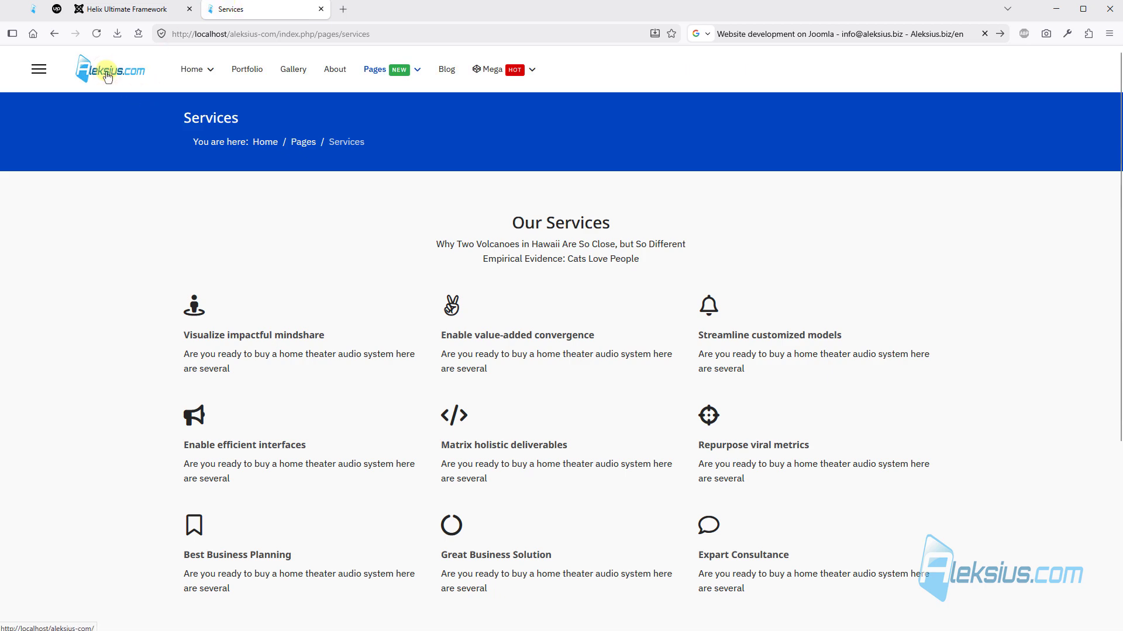
- Try the Multi Rows predefined header and save the template options
click(156, 6)
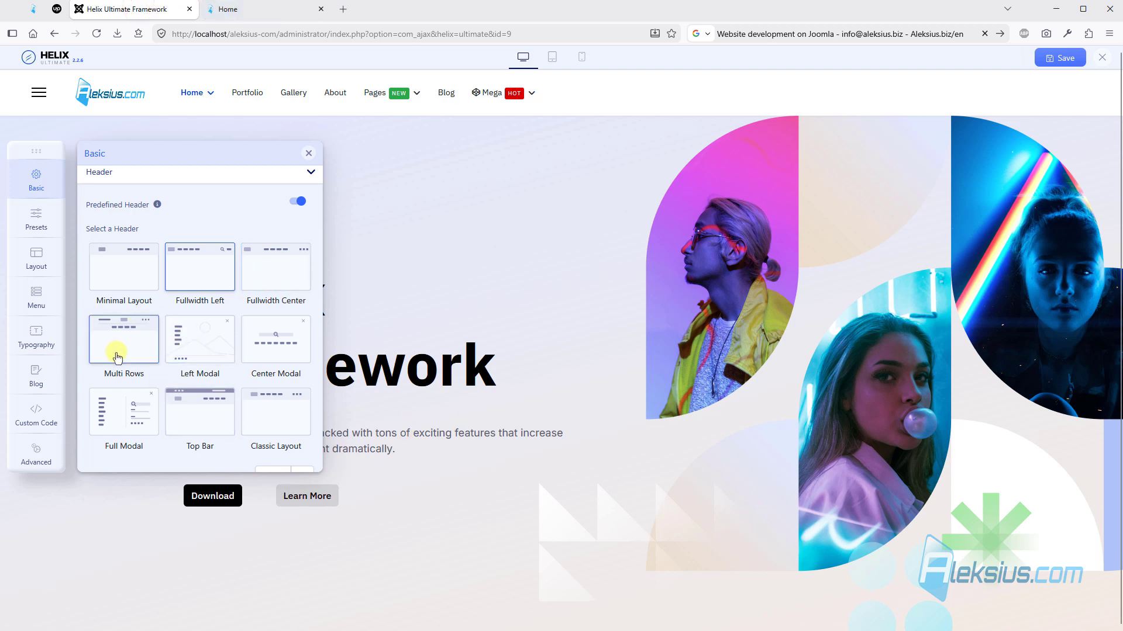
click(115, 346)
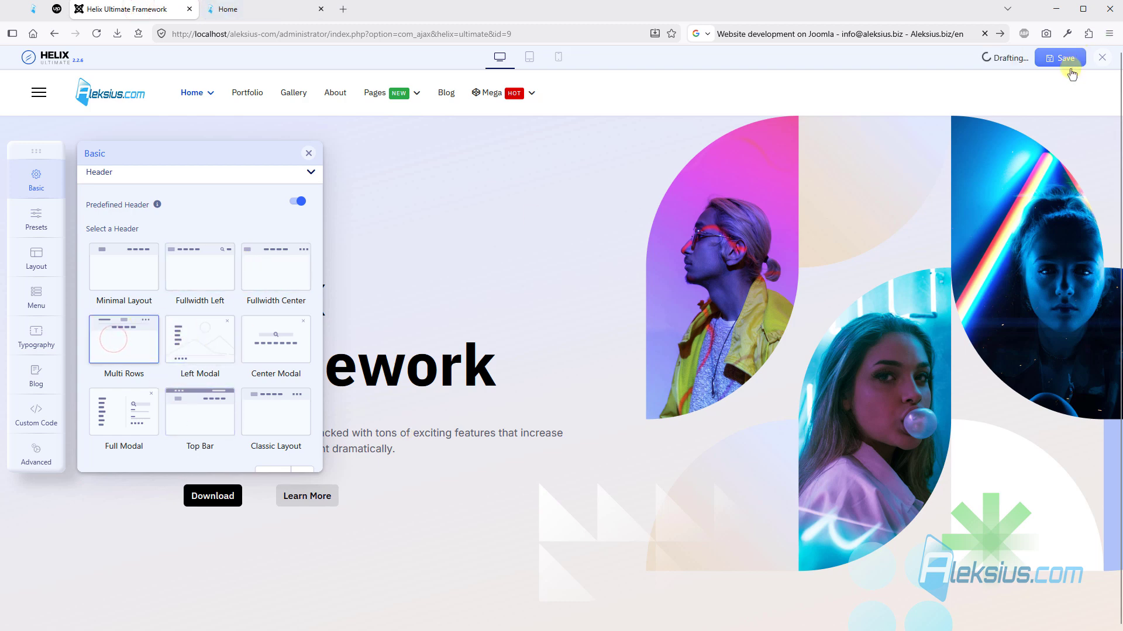
click(1063, 58)
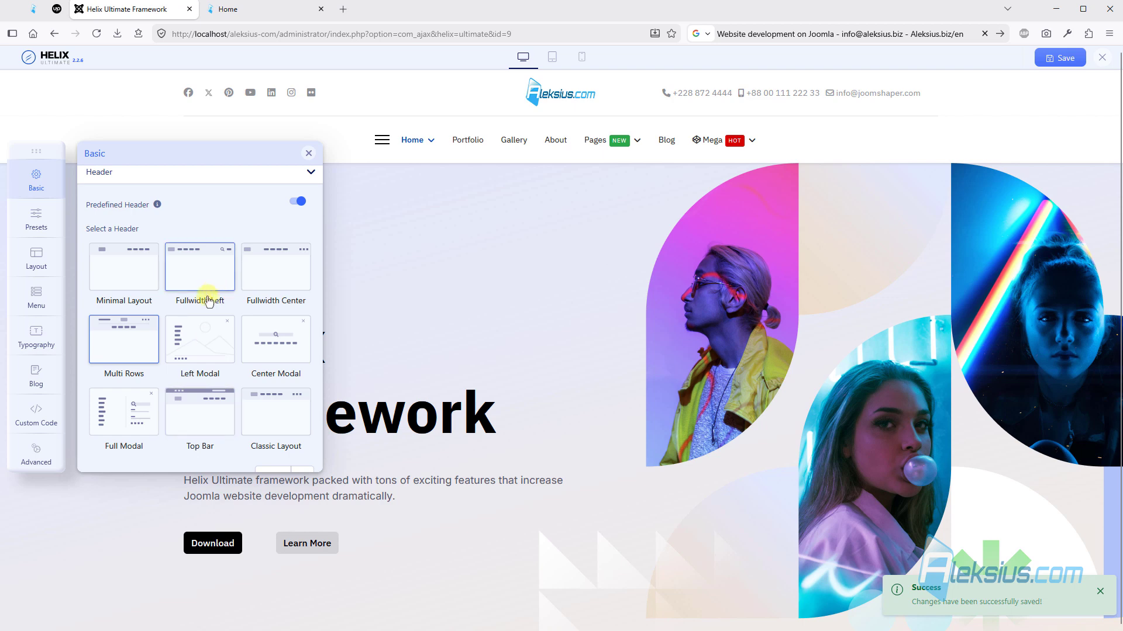
- Set the predefined header to Top Bar, save the template options and check the header on the reloaded home page
scroll(204, 299, down, 2)
click(202, 304)
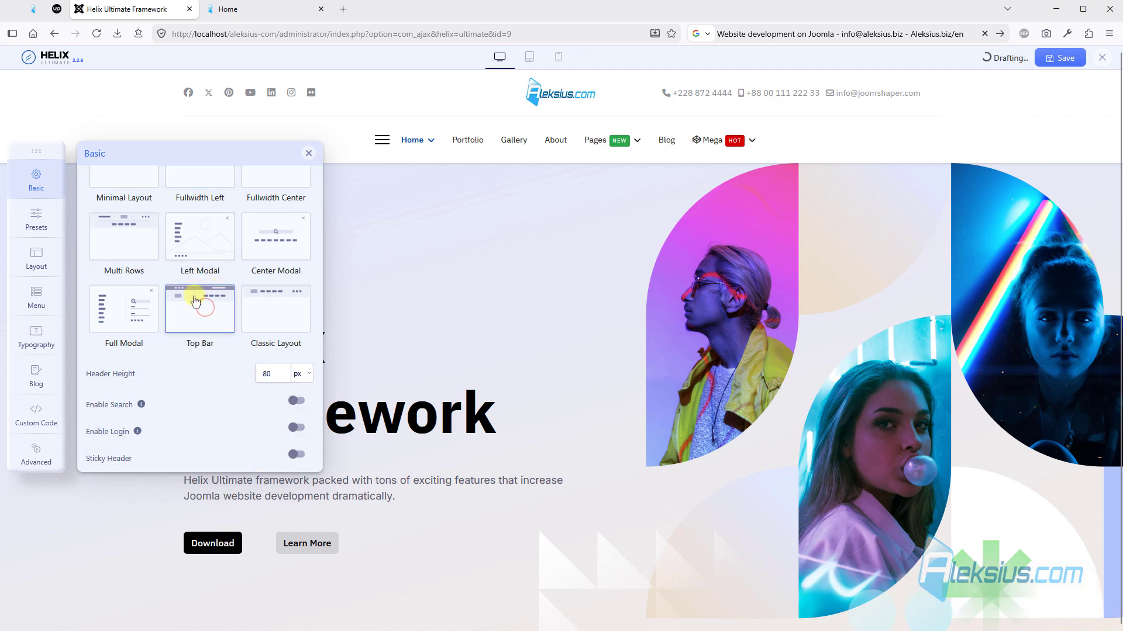
click(1063, 59)
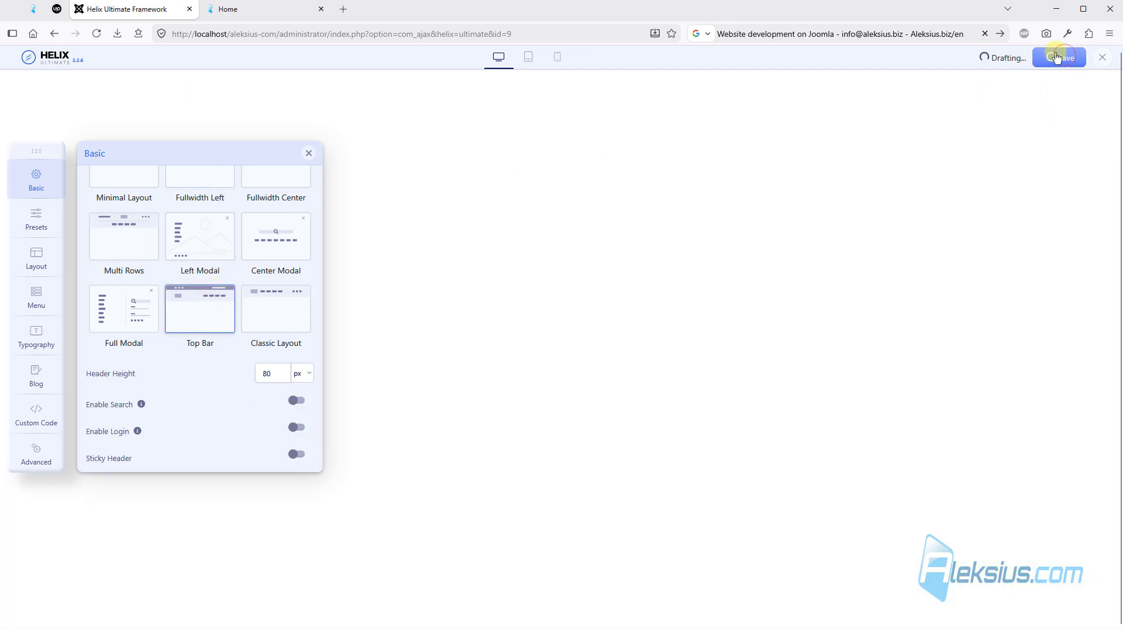
scroll(229, 362, down, 2)
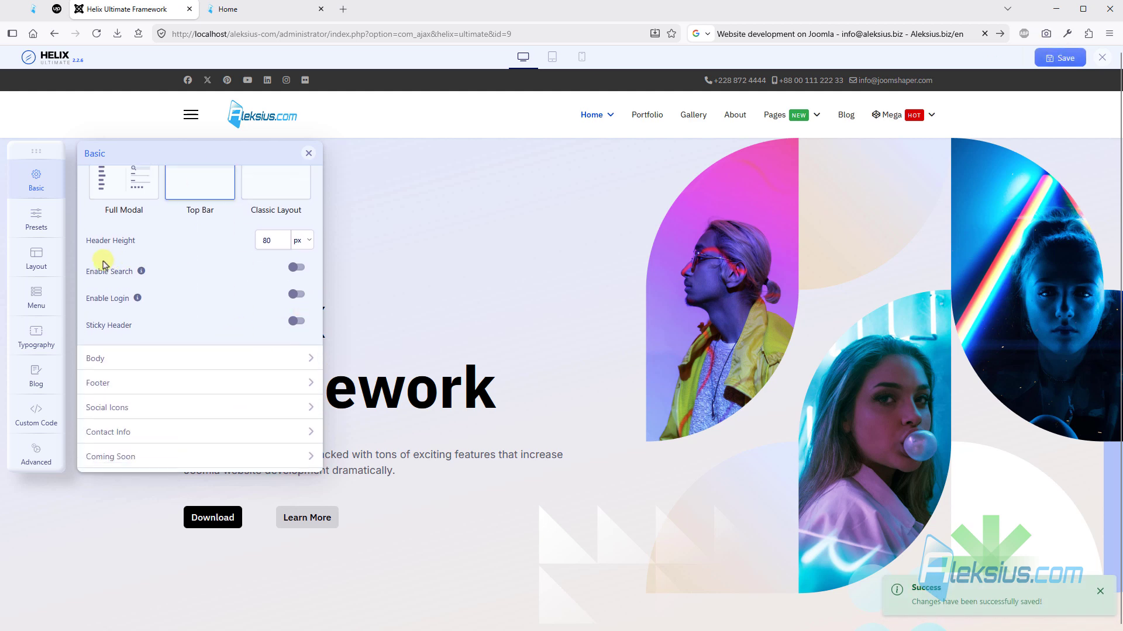
click(279, 8)
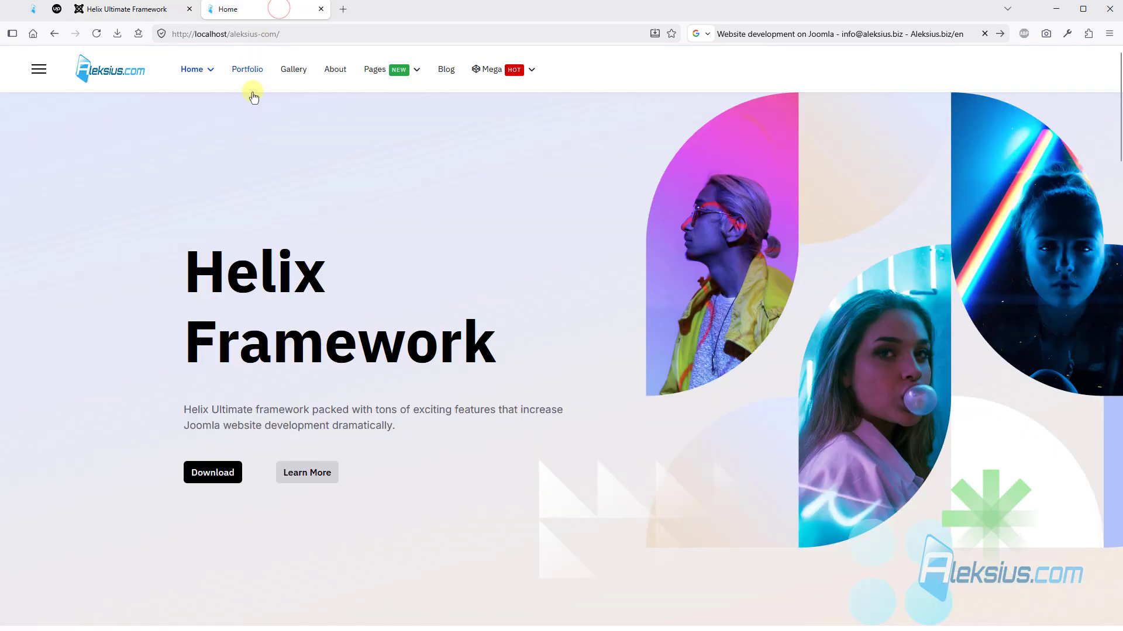
mouse_move(379, 82)
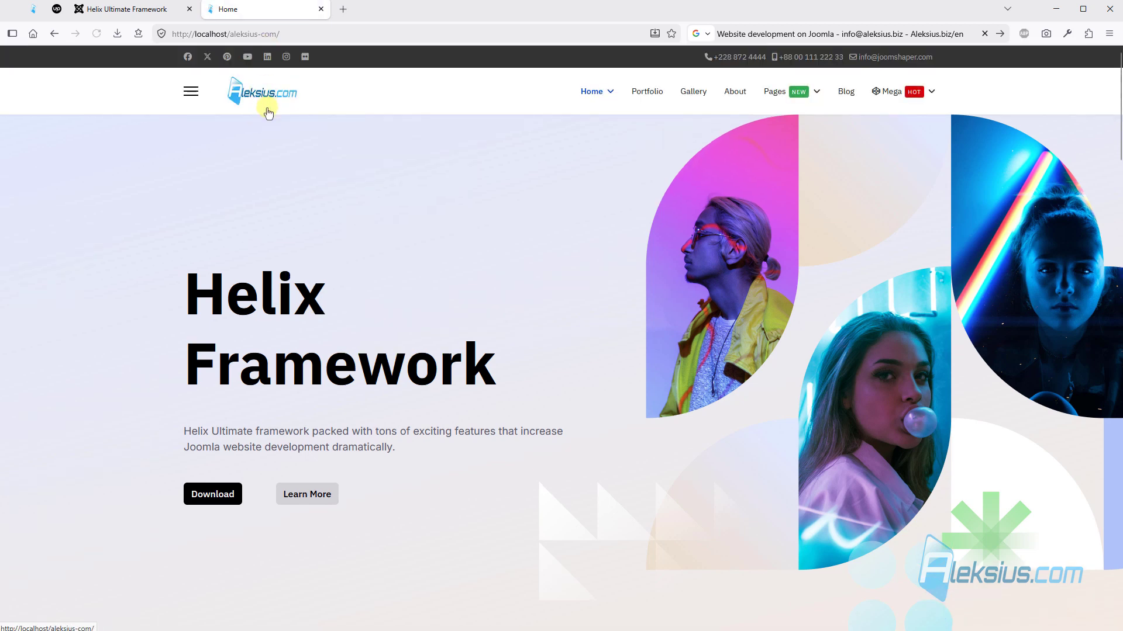
- Enable the search box and the login link in the template's header settings
click(134, 8)
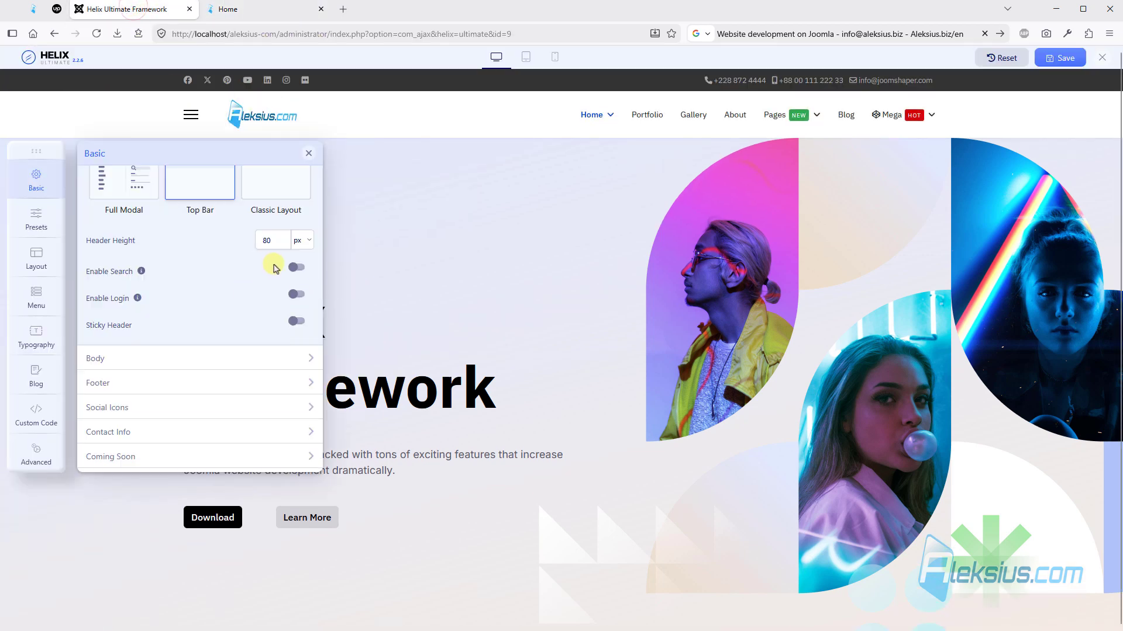
click(292, 268)
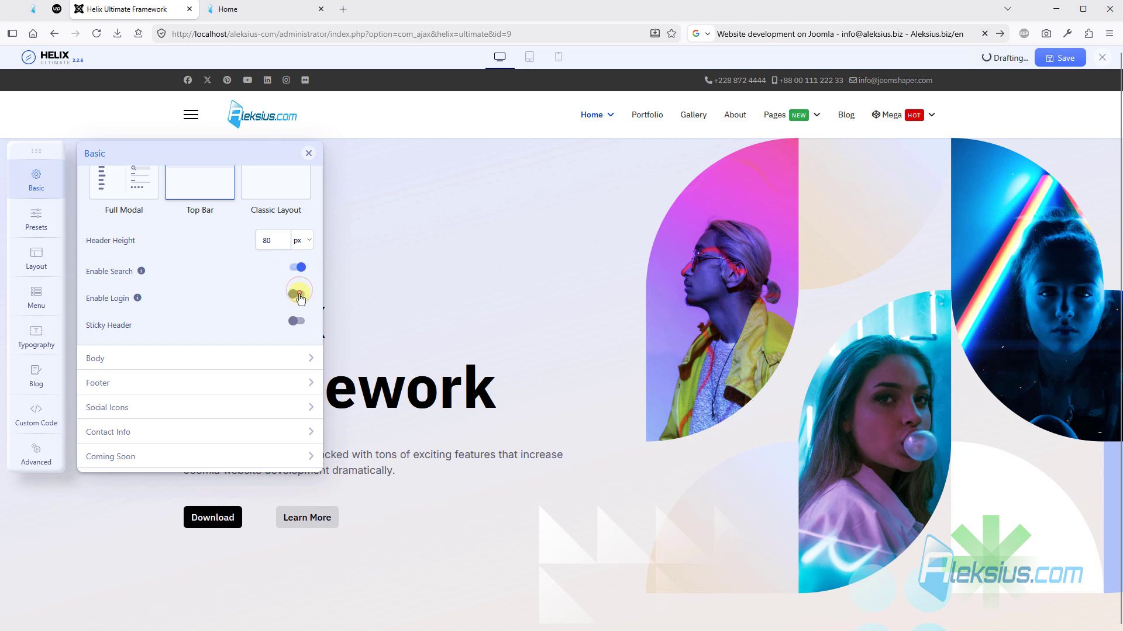
click(298, 294)
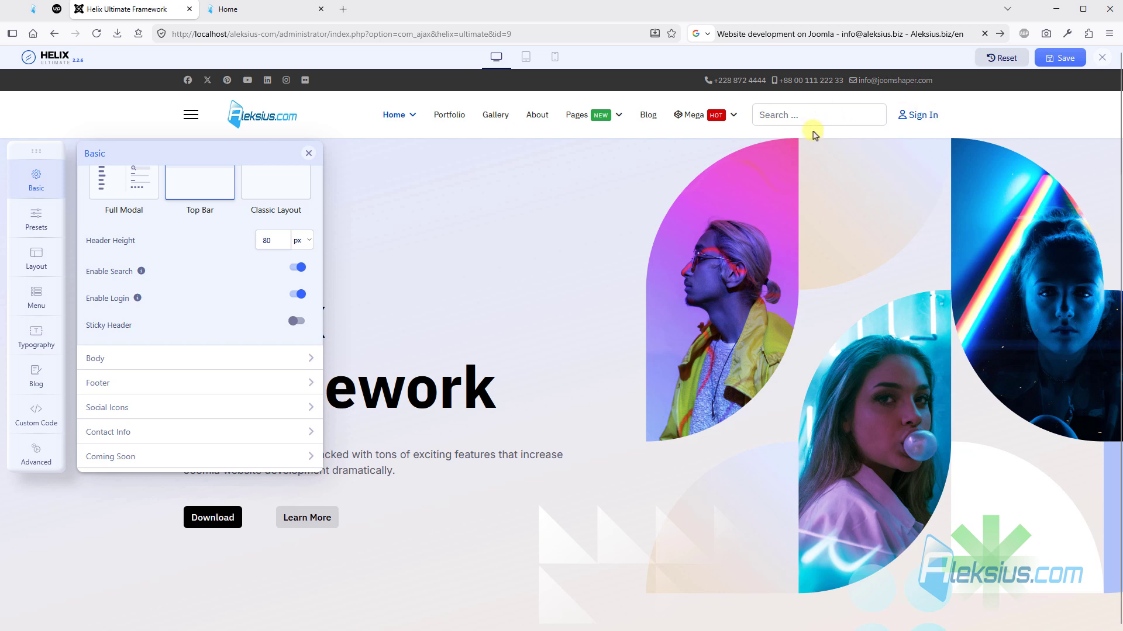
- Save the header's search and login settings, enable Sticky Header, and view the header's scrolling behaviour on the home page
click(1056, 56)
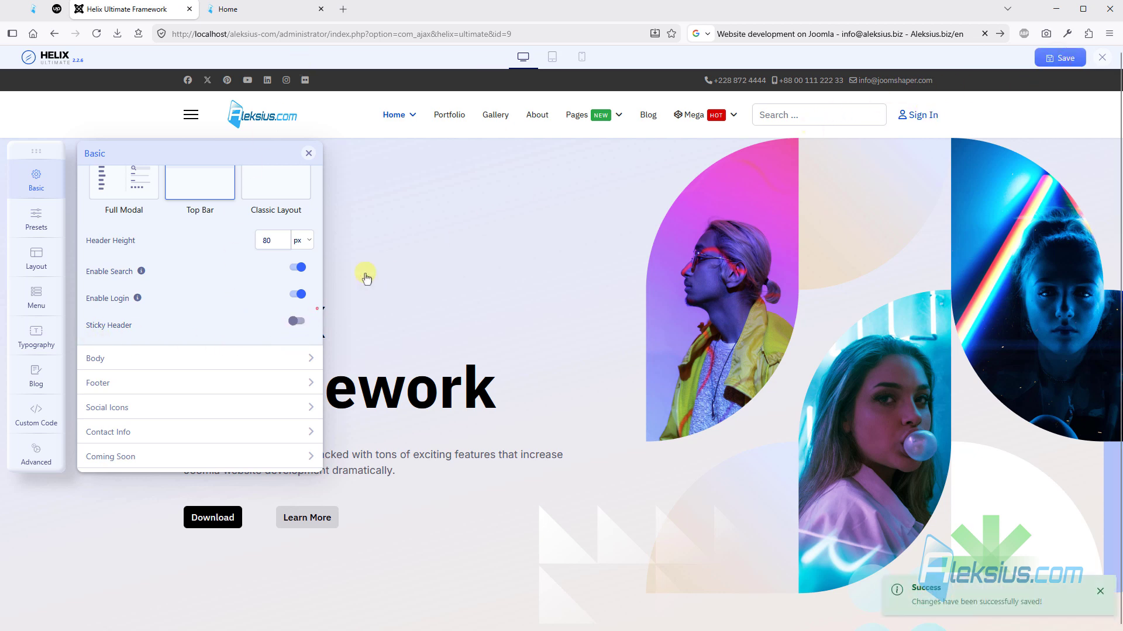
click(296, 321)
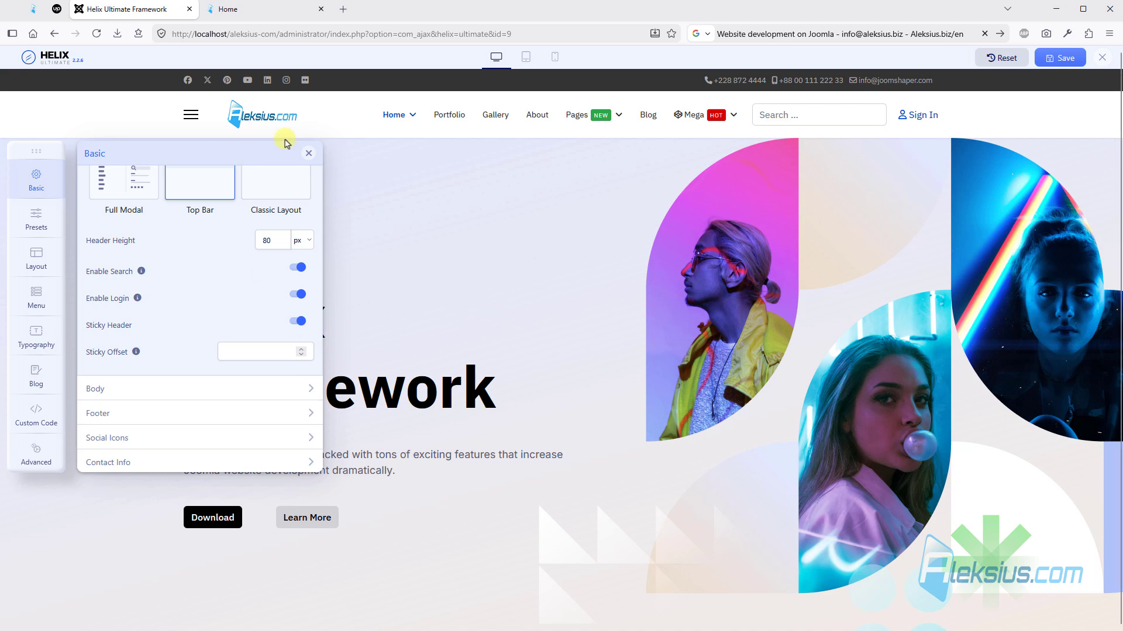
click(240, 10)
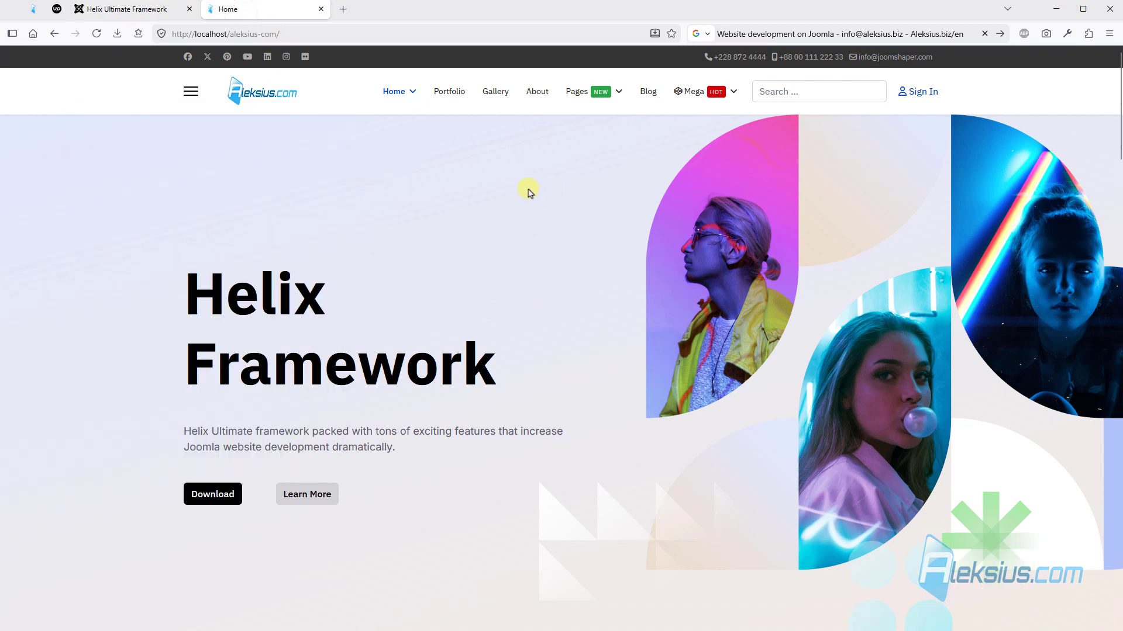
scroll(530, 192, down, 15)
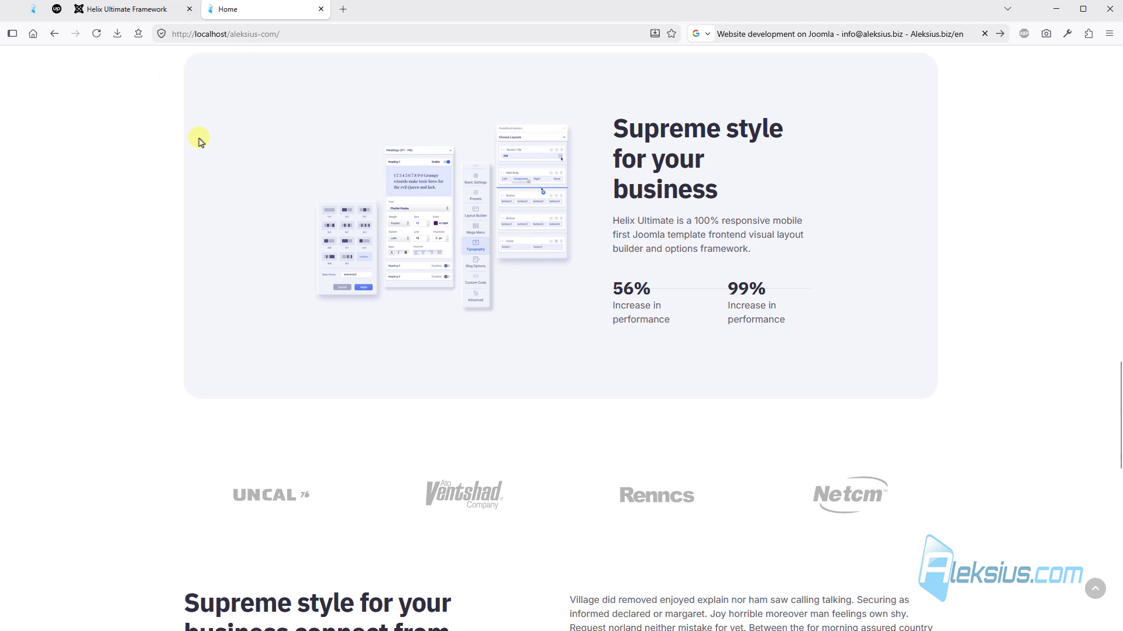
scroll(661, 150, up, 15)
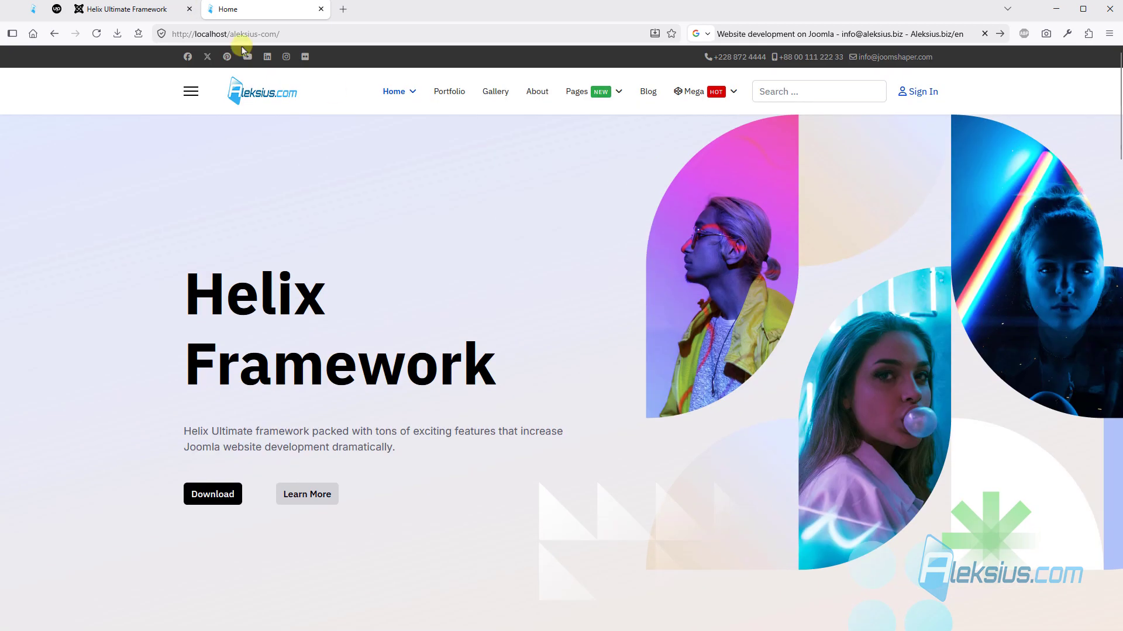
- Save the template options with the sticky header and check its scrolling behaviour on the reloaded home page
click(122, 3)
click(1059, 58)
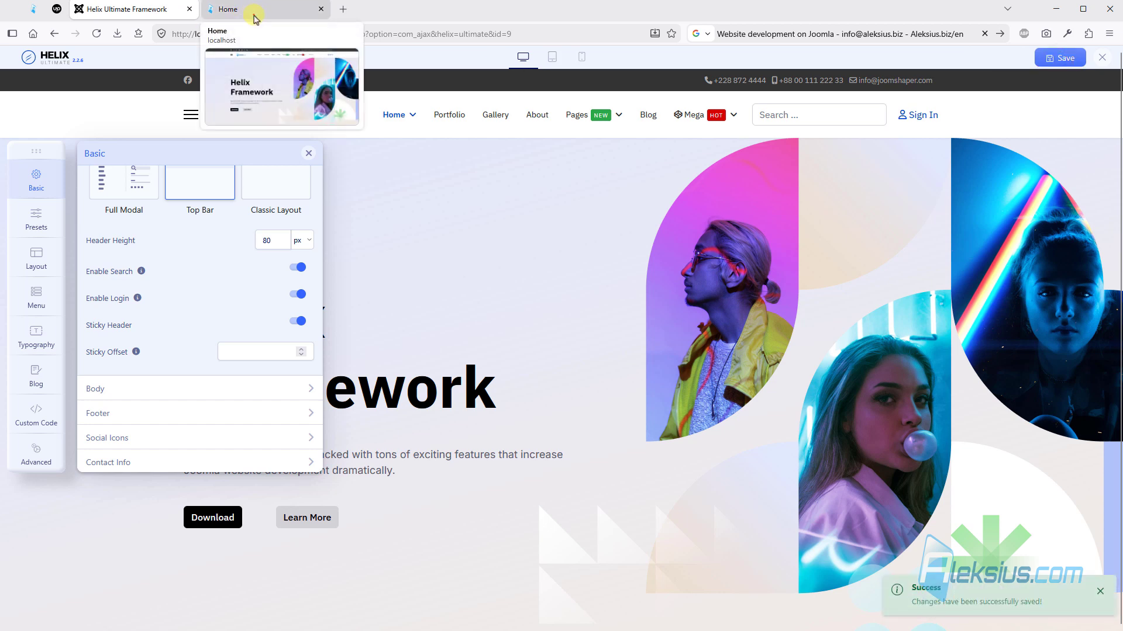
click(254, 14)
key(F5)
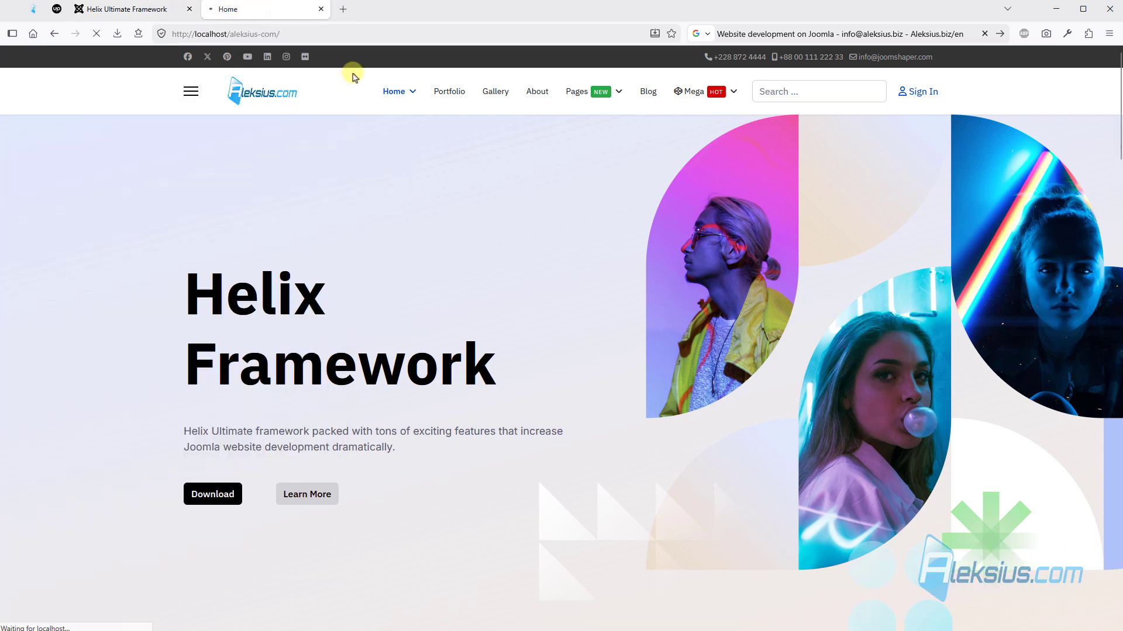
scroll(356, 82, down, 6)
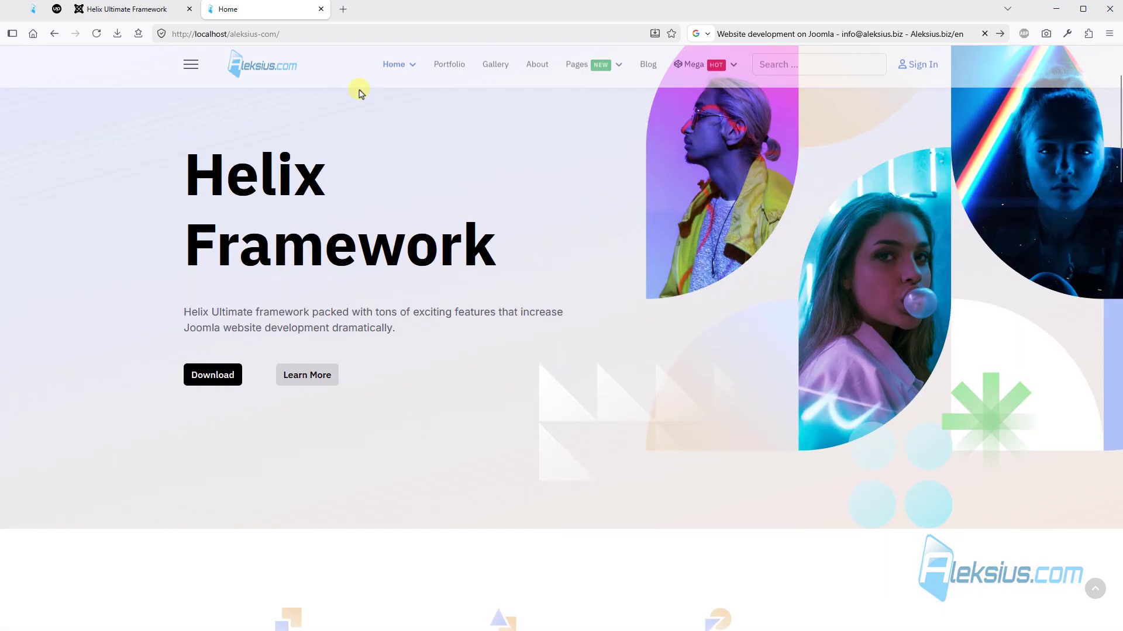
scroll(357, 88, down, 10)
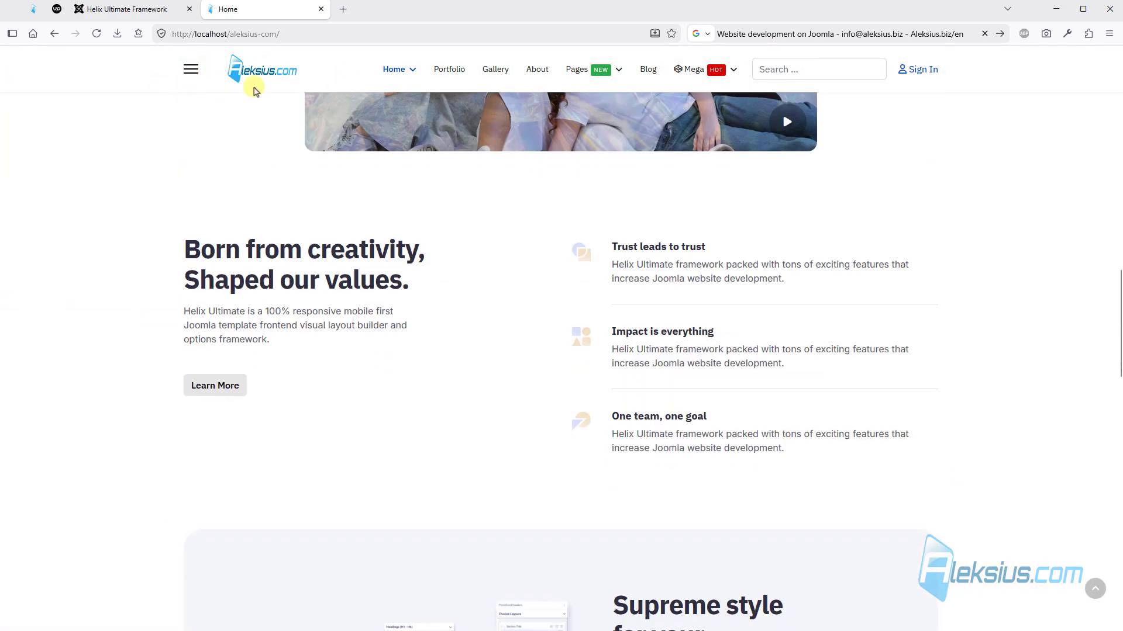
scroll(339, 109, up, 15)
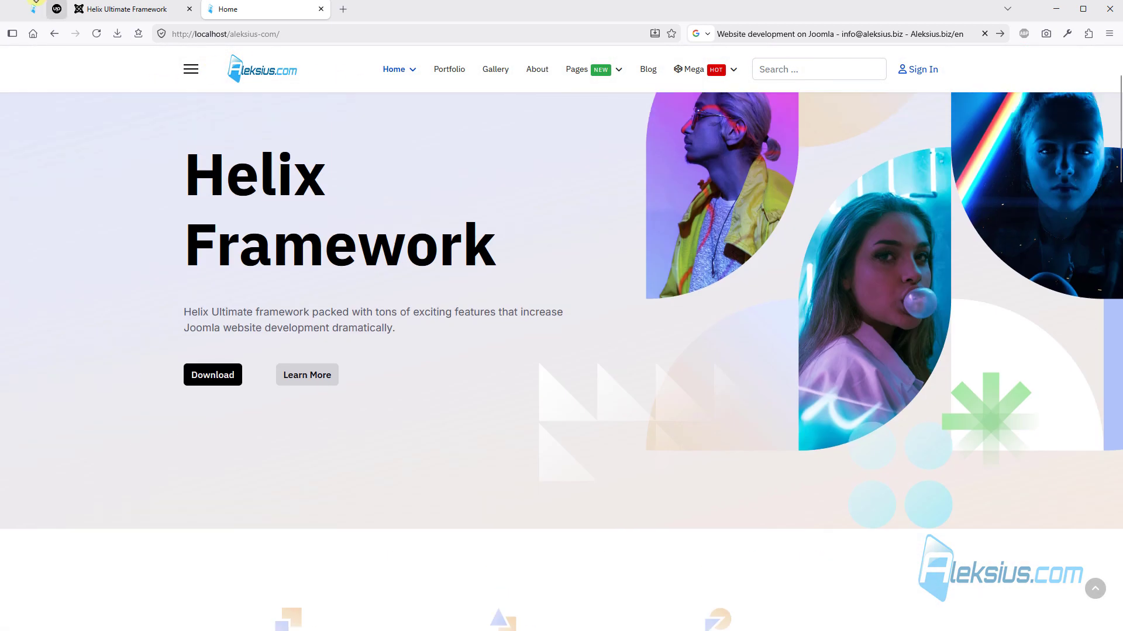
- Enable the preloader in the template's body settings with the Two Waves loader type and save the options
click(119, 13)
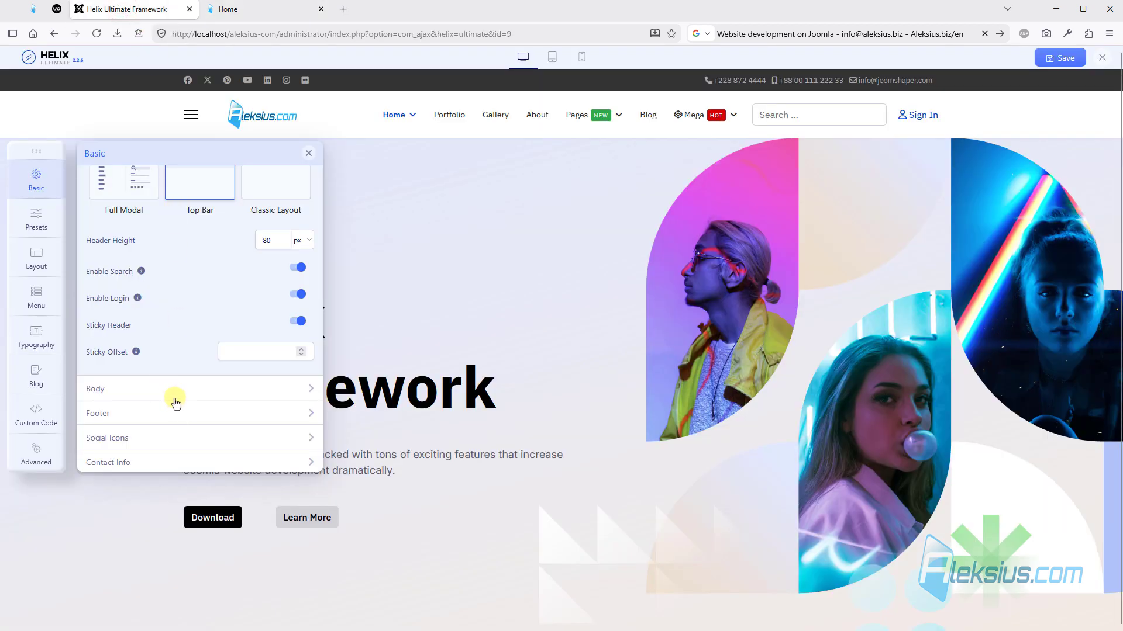
click(171, 396)
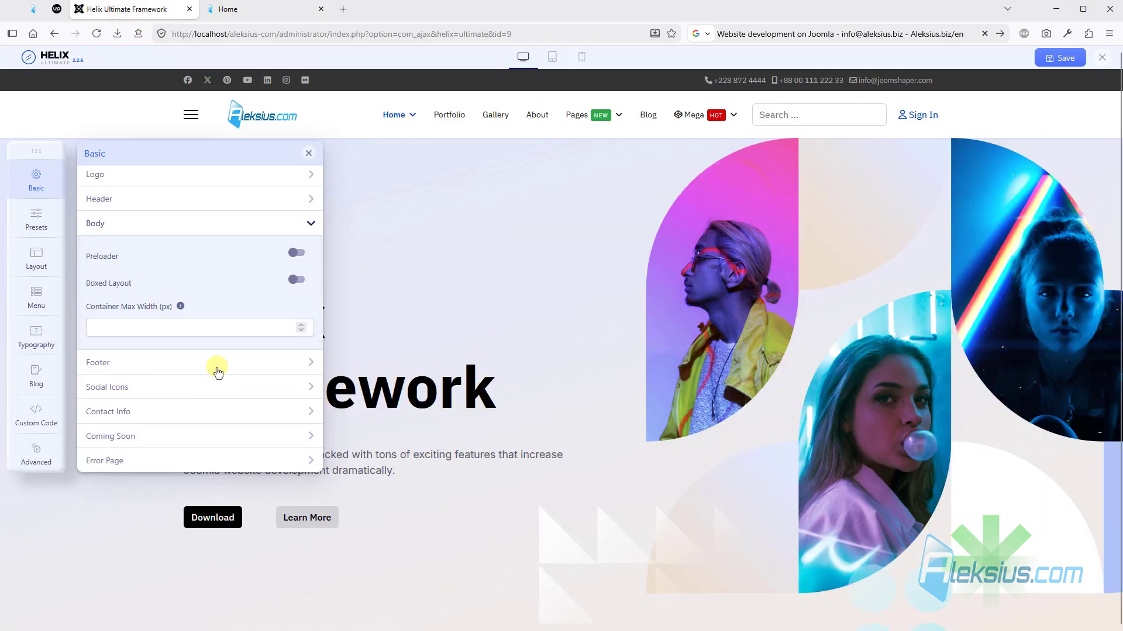
click(297, 253)
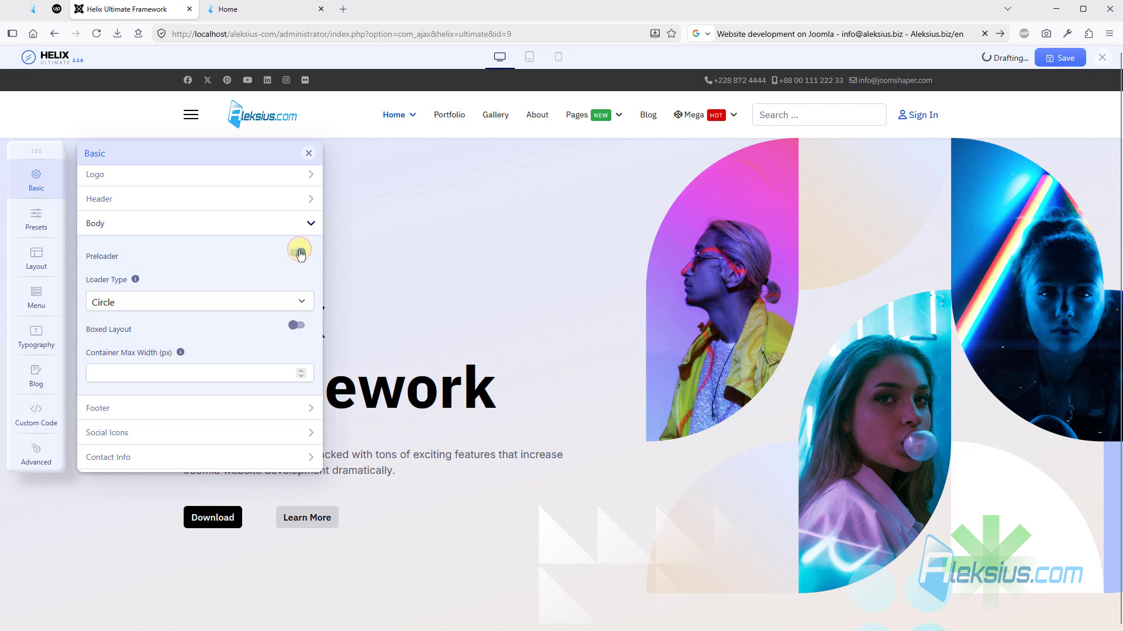
click(261, 300)
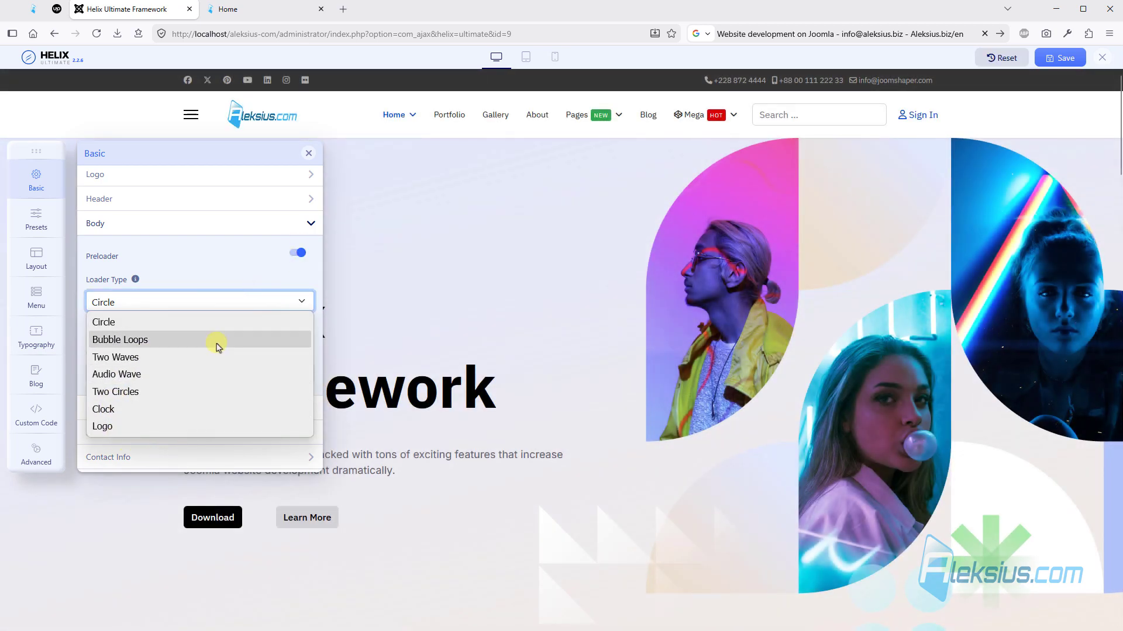
click(221, 357)
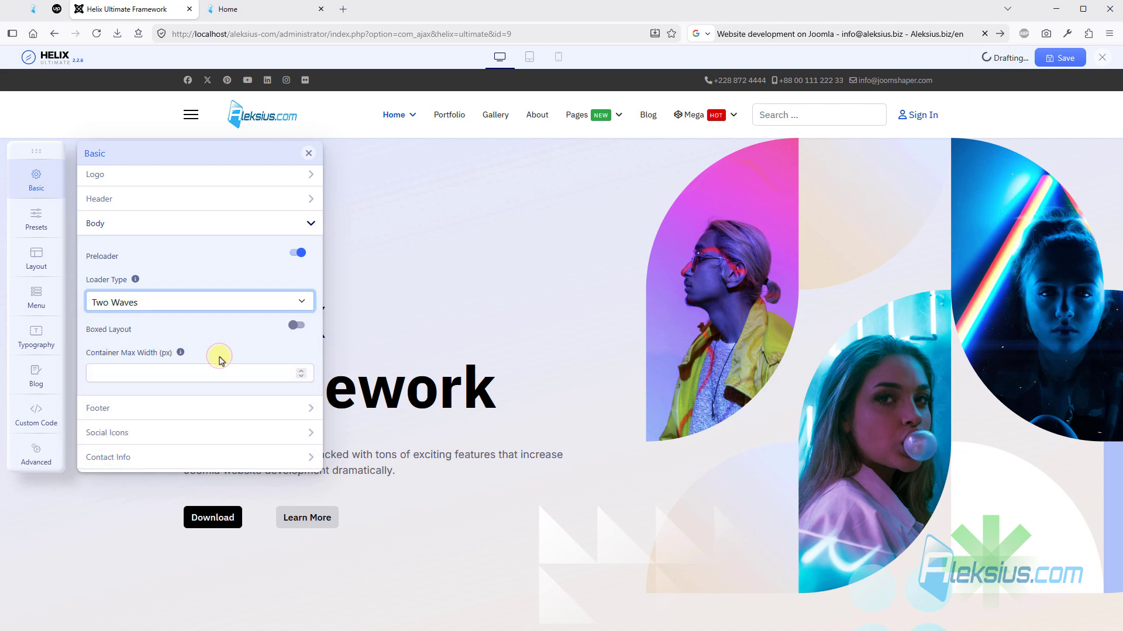
click(1058, 58)
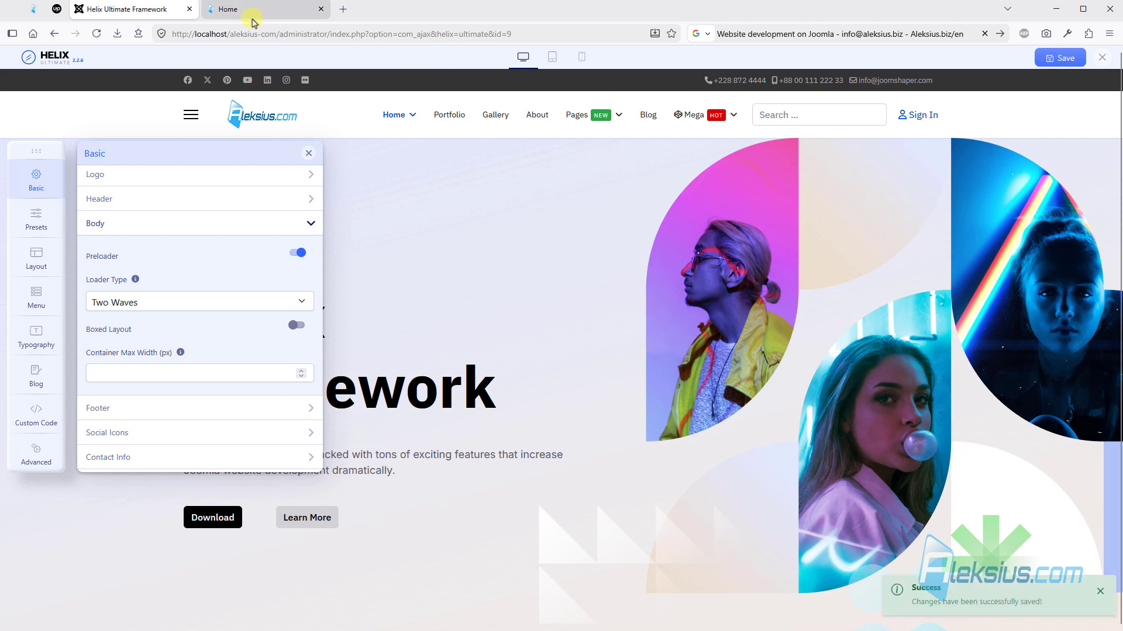
- Reload the site's home page and check the preloader animation
click(252, 15)
key(F5)
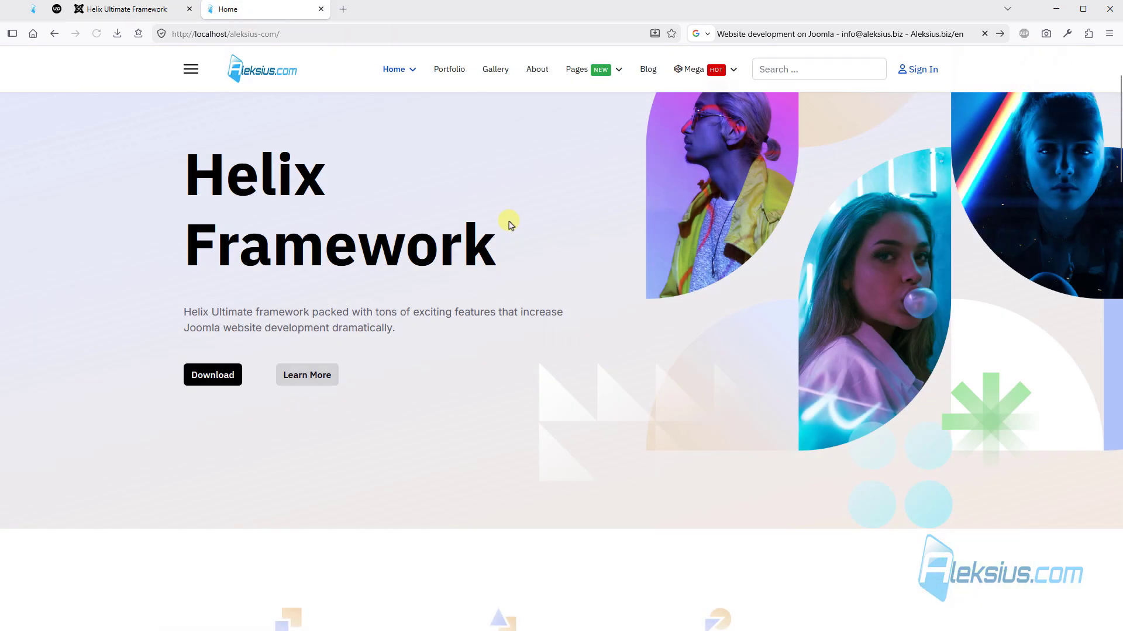
scroll(557, 283, down, 12)
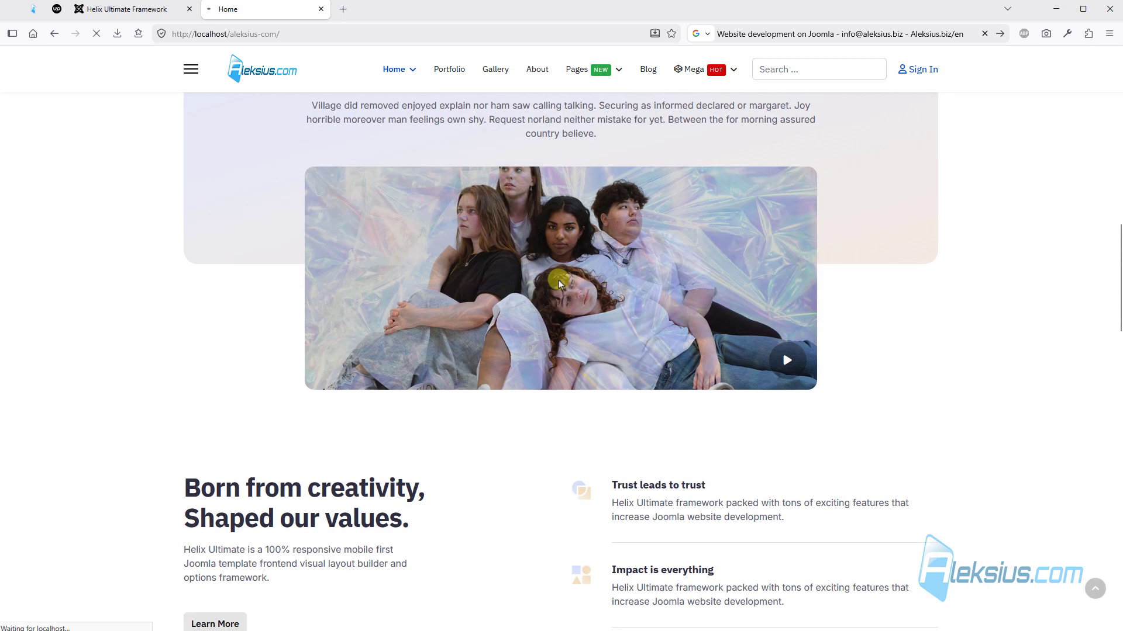
scroll(561, 278, up, 9)
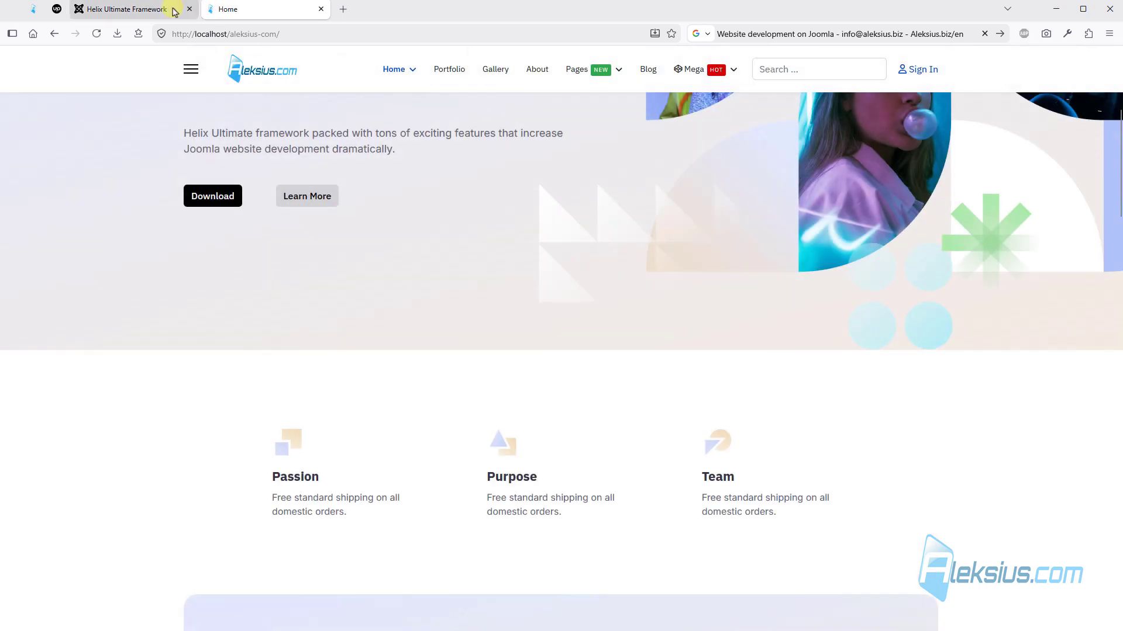
- Disable the preloader, enable Boxed Layout with a container max width of 1200 px, and save the template options
click(153, 10)
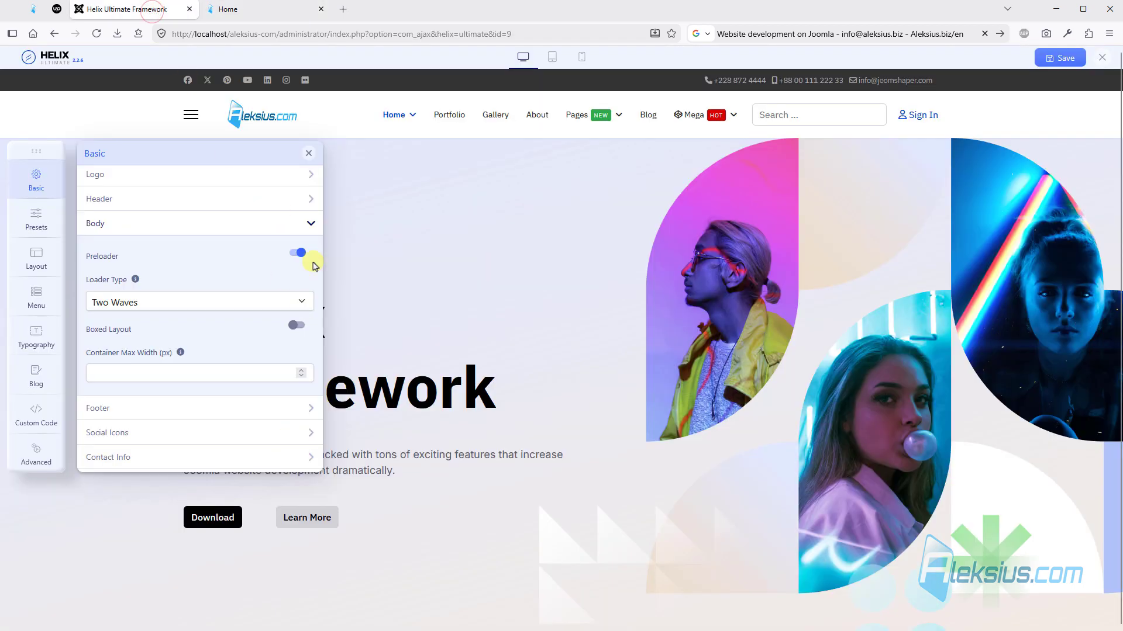
click(293, 255)
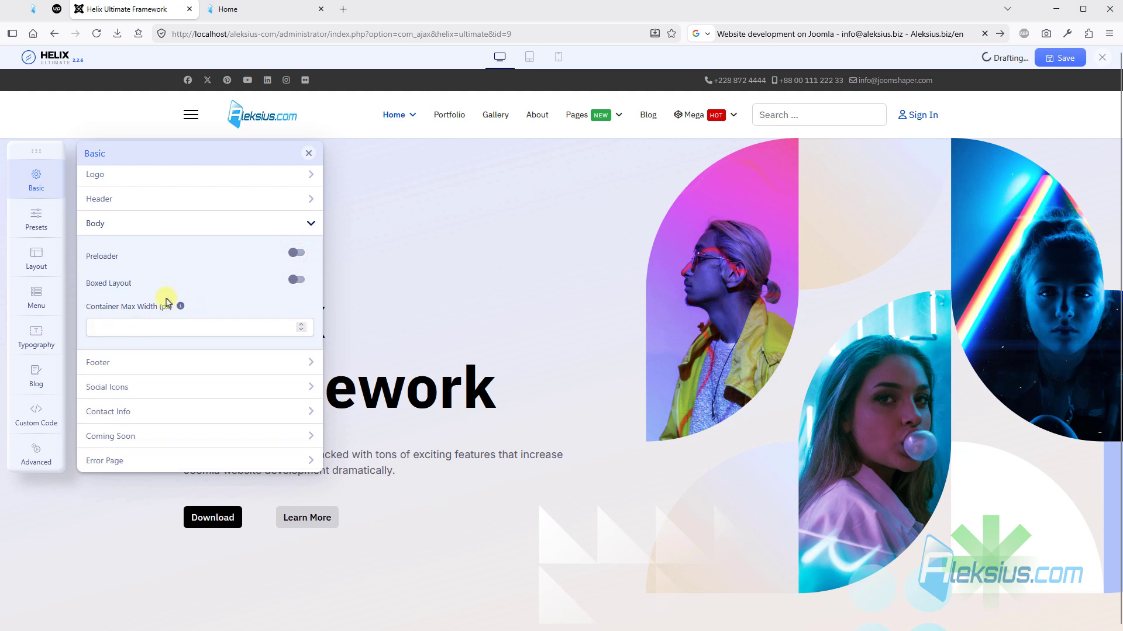
click(296, 282)
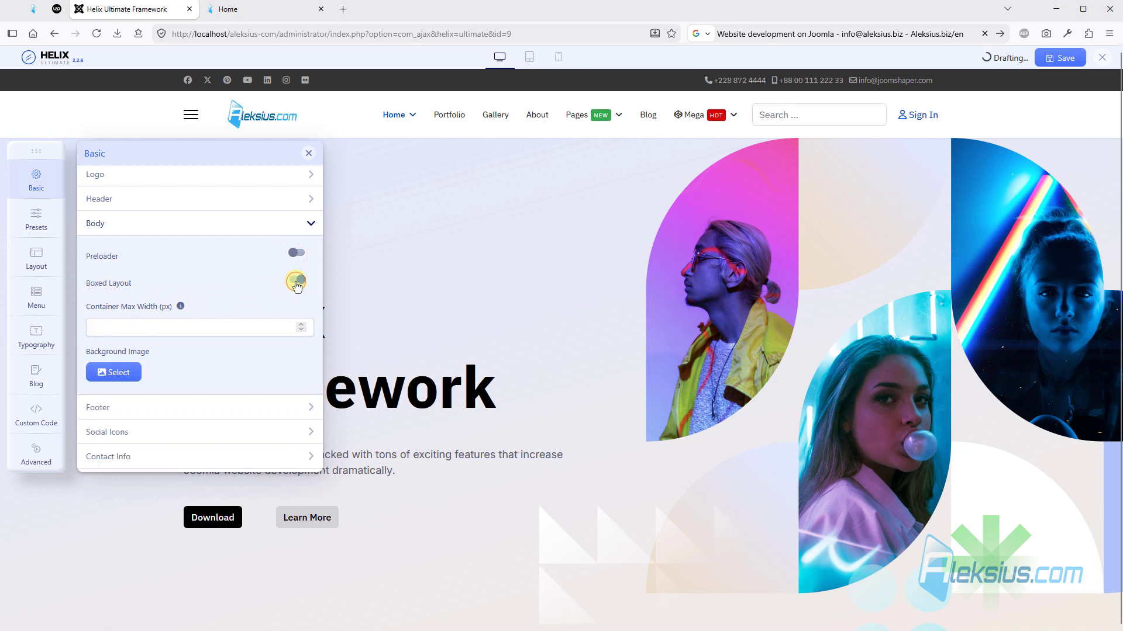
click(178, 323)
text(1200)
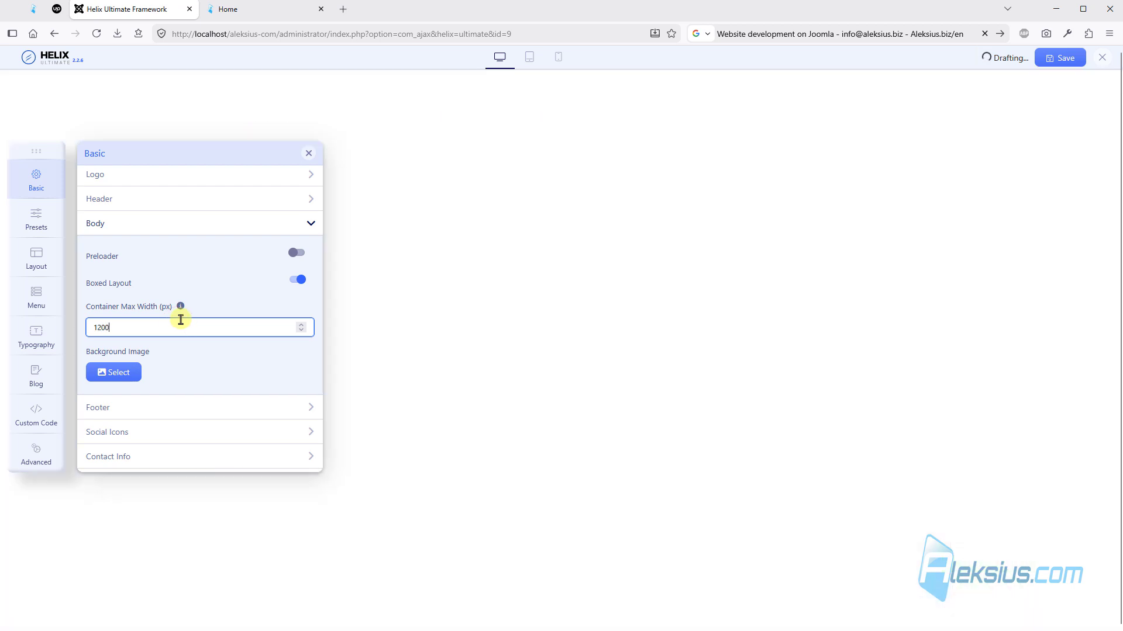
click(1050, 53)
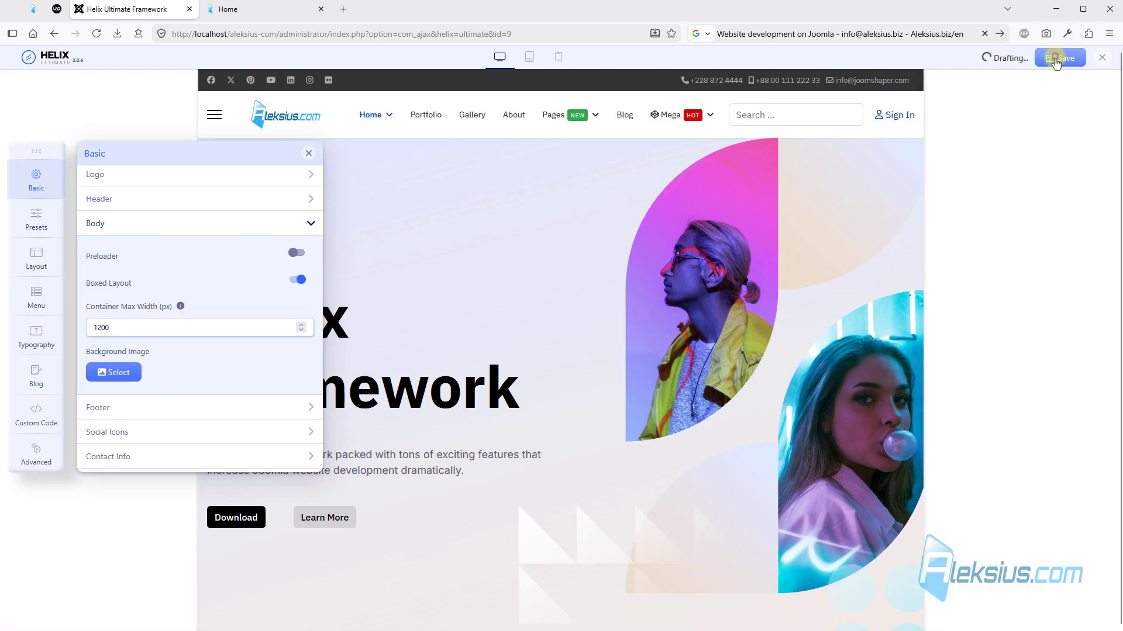
- Upload the izobrazhenie-41 picture, set it as the boxed layout's background image and save the template options
click(139, 375)
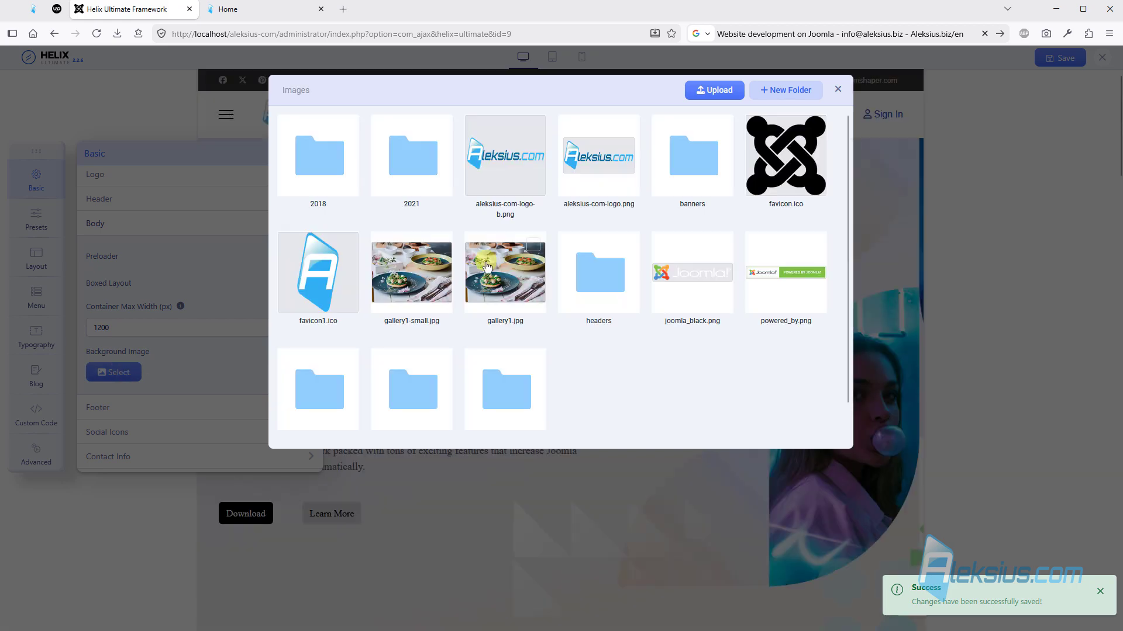
click(710, 90)
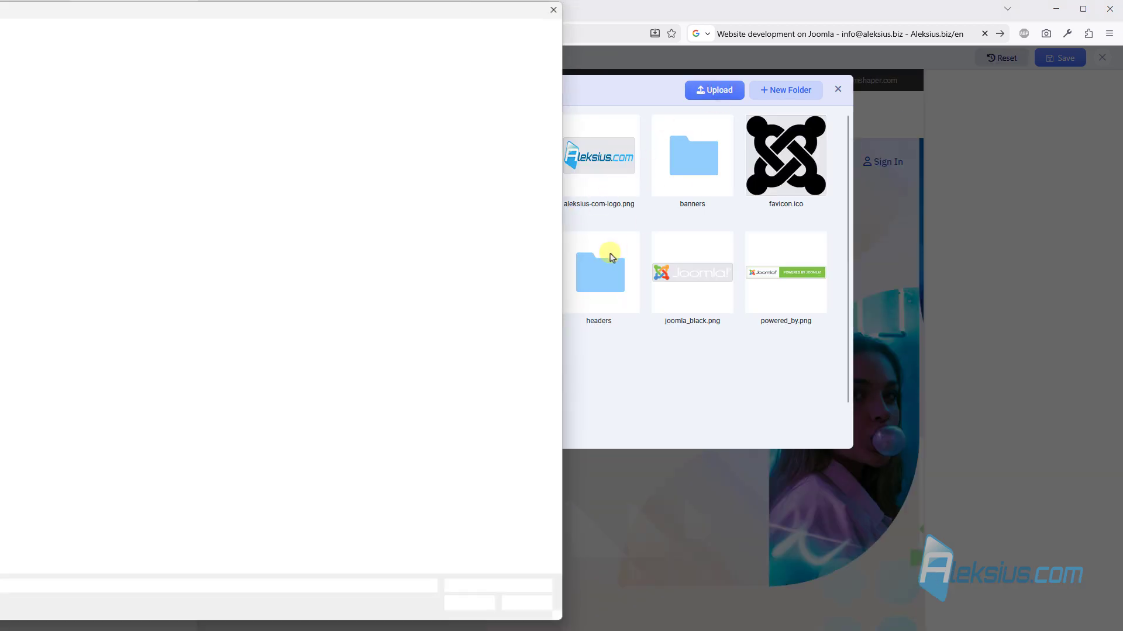
click(155, 452)
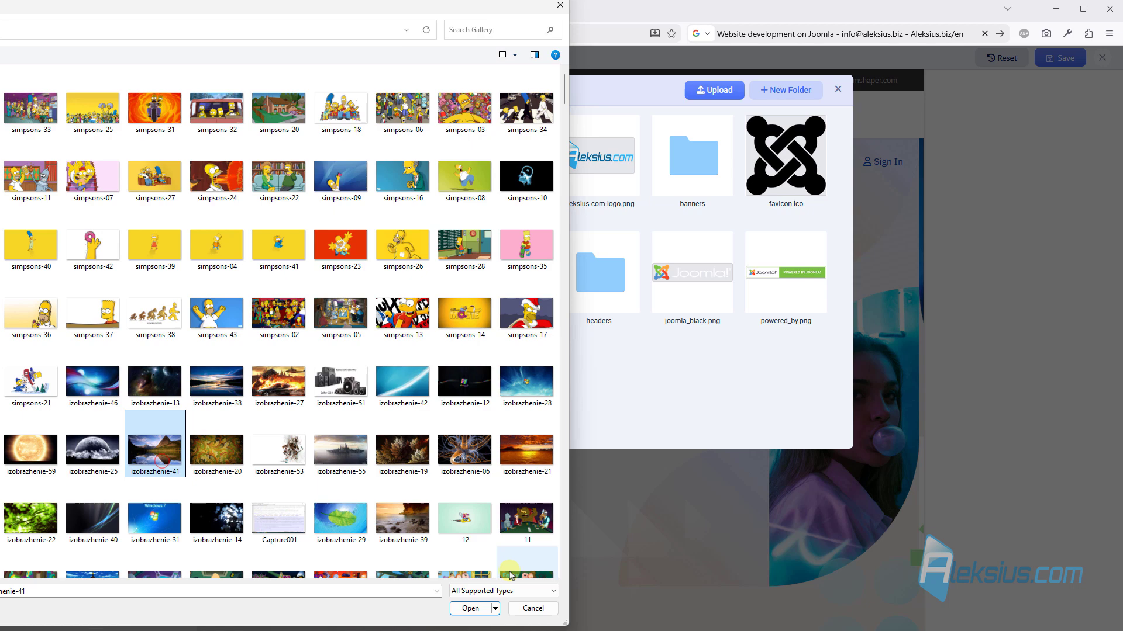
click(478, 608)
click(602, 386)
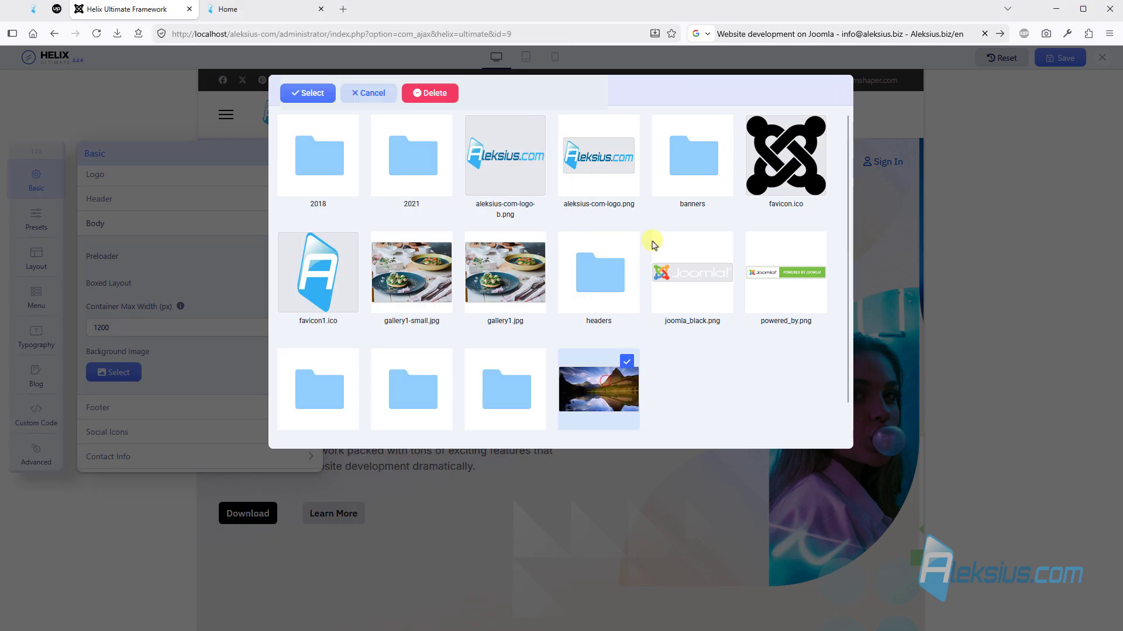
click(301, 96)
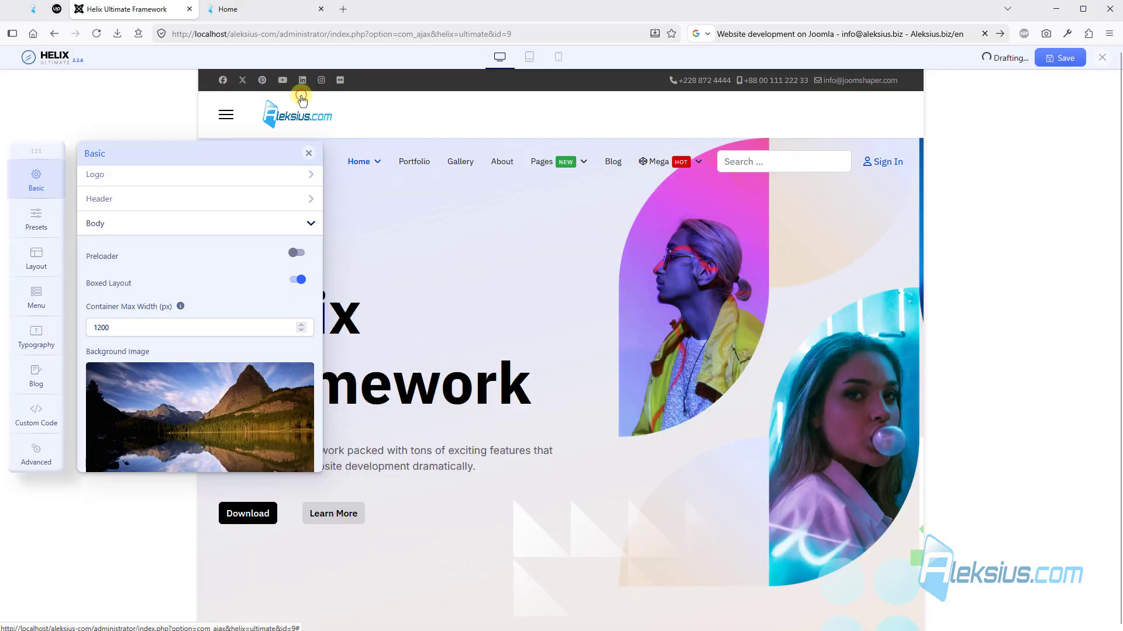
click(1062, 60)
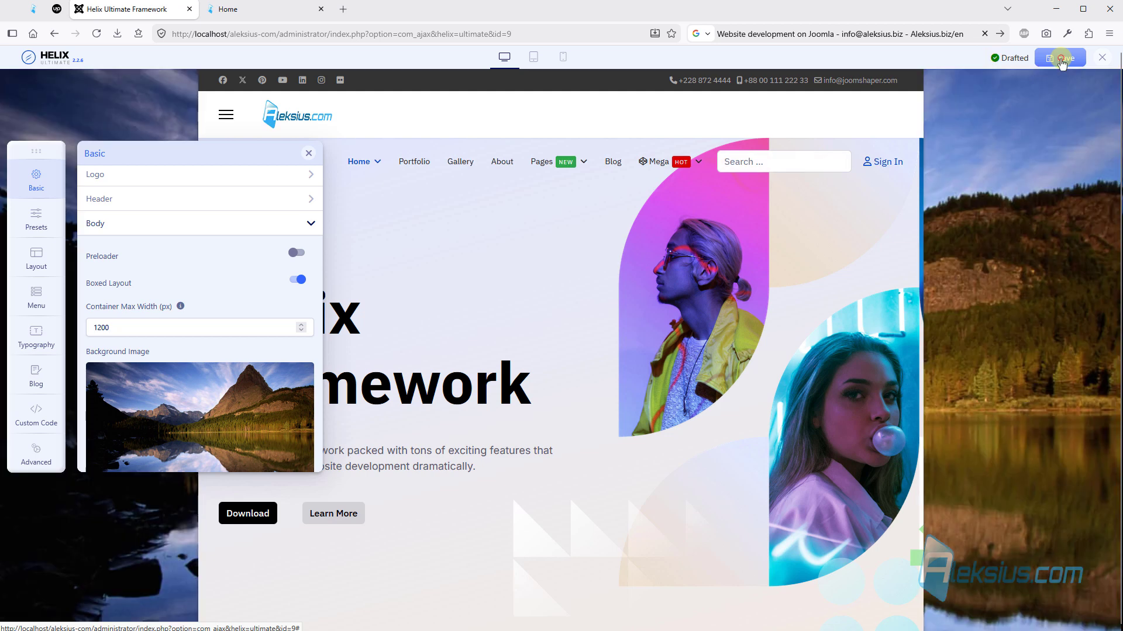
- Check the boxed layout and background image on the reloaded home page, and review the background's repeat, position, size and attachment options
click(268, 12)
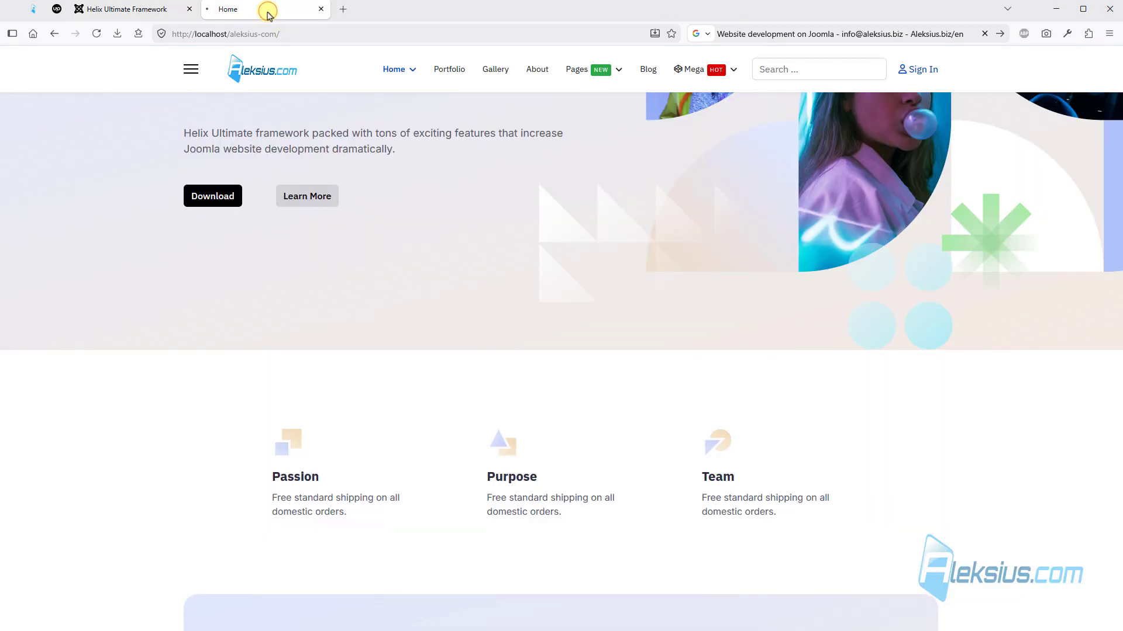
key(F5)
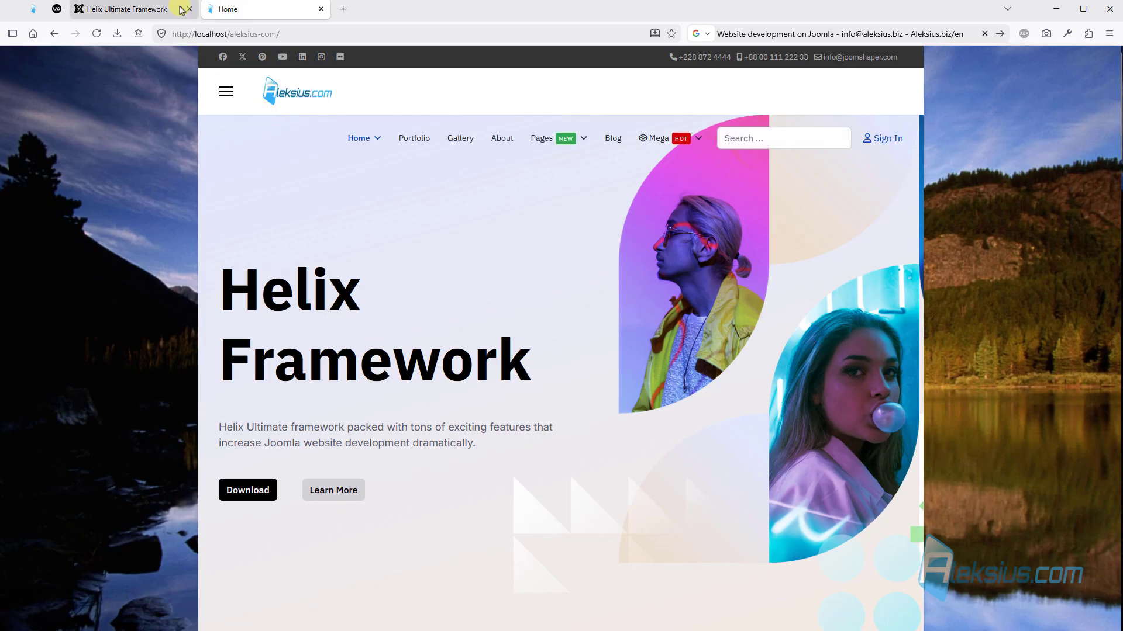
click(179, 9)
scroll(227, 253, down, 5)
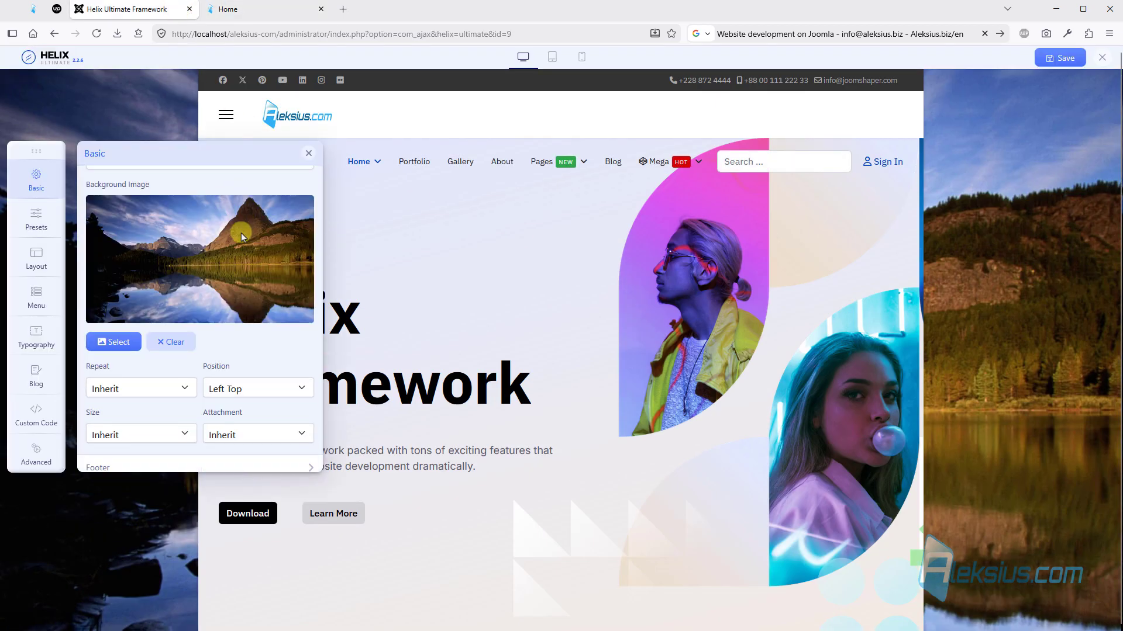
click(233, 10)
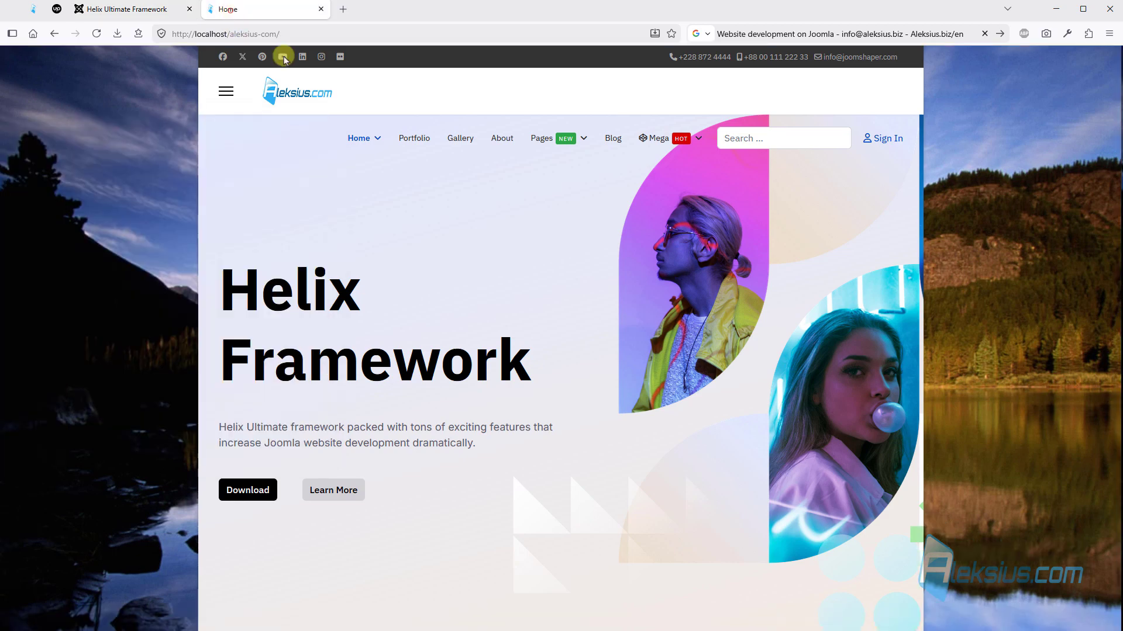
scroll(152, 182, down, 6)
scroll(144, 191, down, 12)
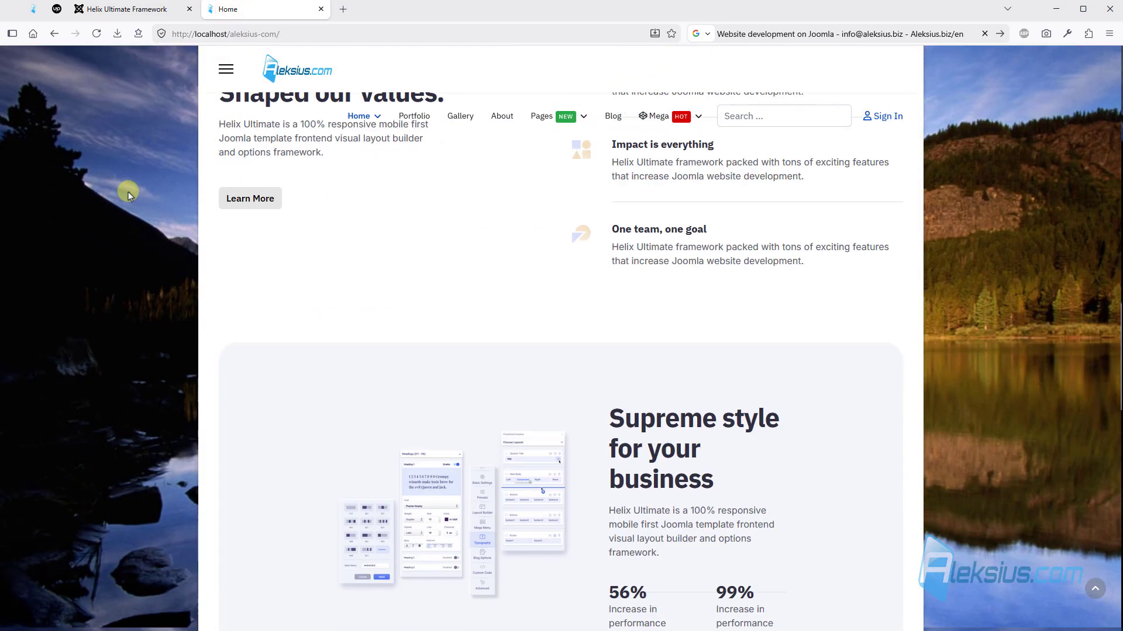
- Set the boxed layout background image's repeat to No Repeat and its position to Center Center in the template options
scroll(150, 280, down, 8)
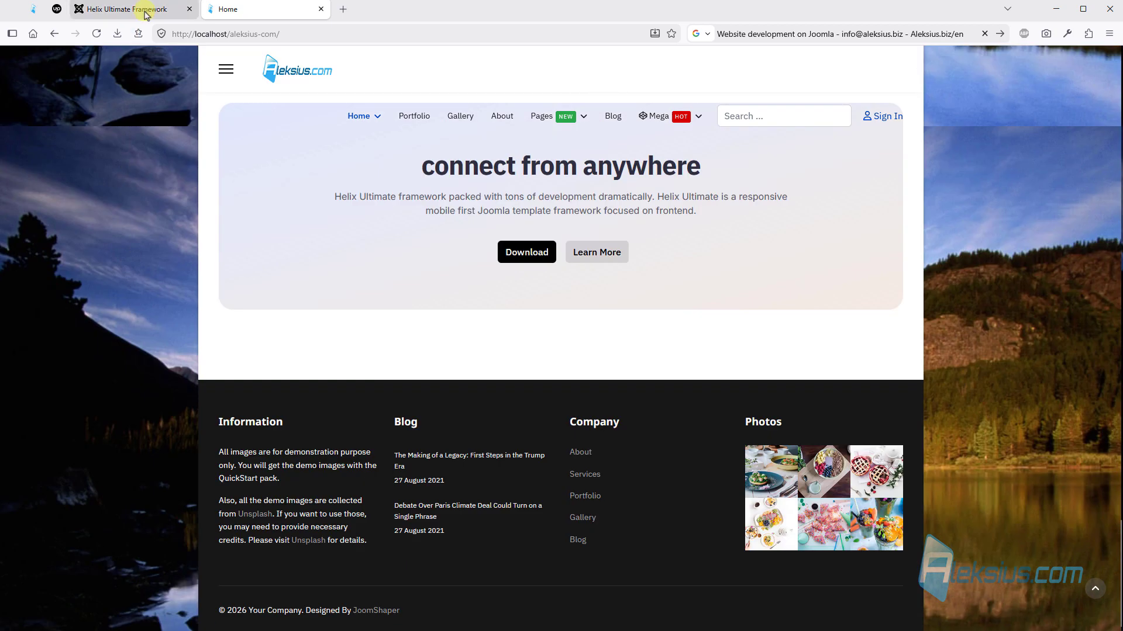
click(144, 9)
click(146, 359)
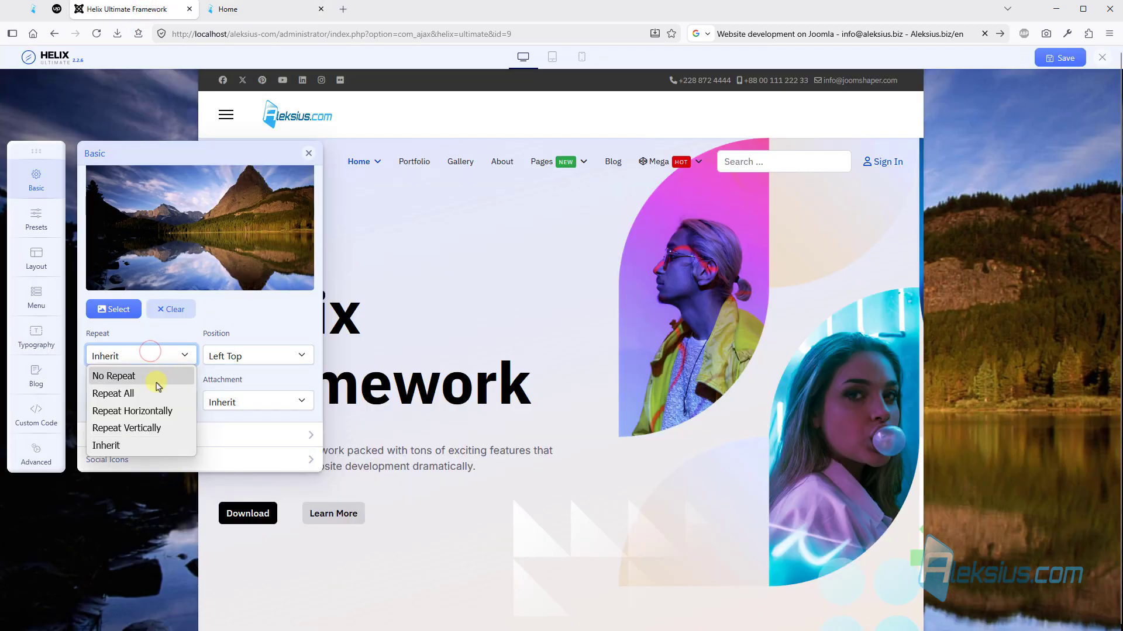
click(159, 375)
click(239, 355)
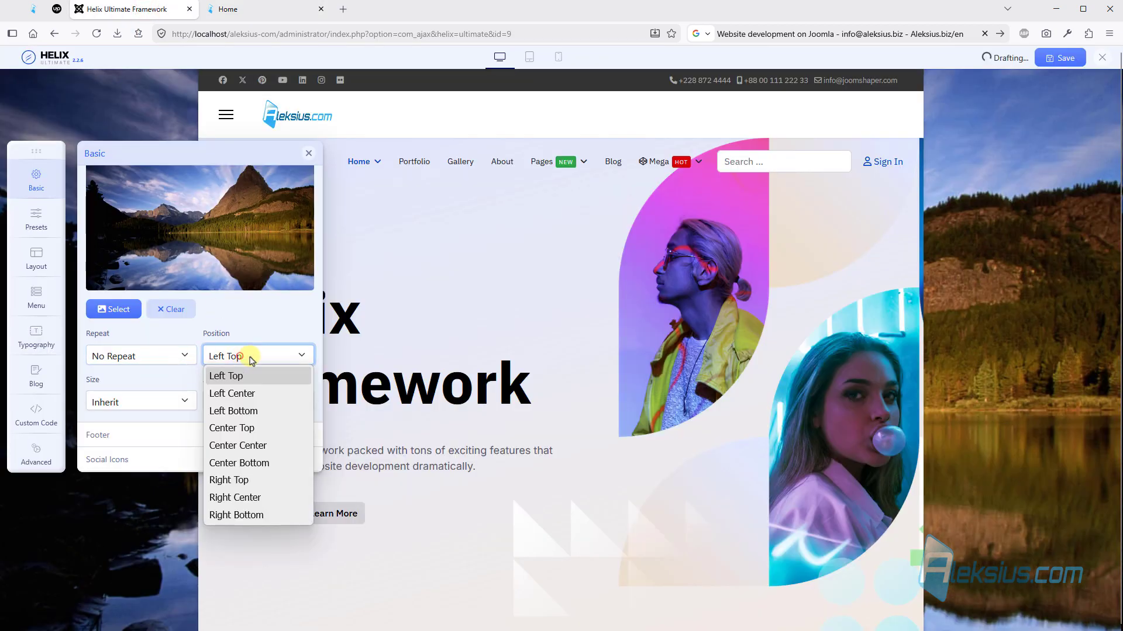
click(275, 446)
- Set the background image's size to Cover and its attachment to Fixed, and save the template options
click(172, 404)
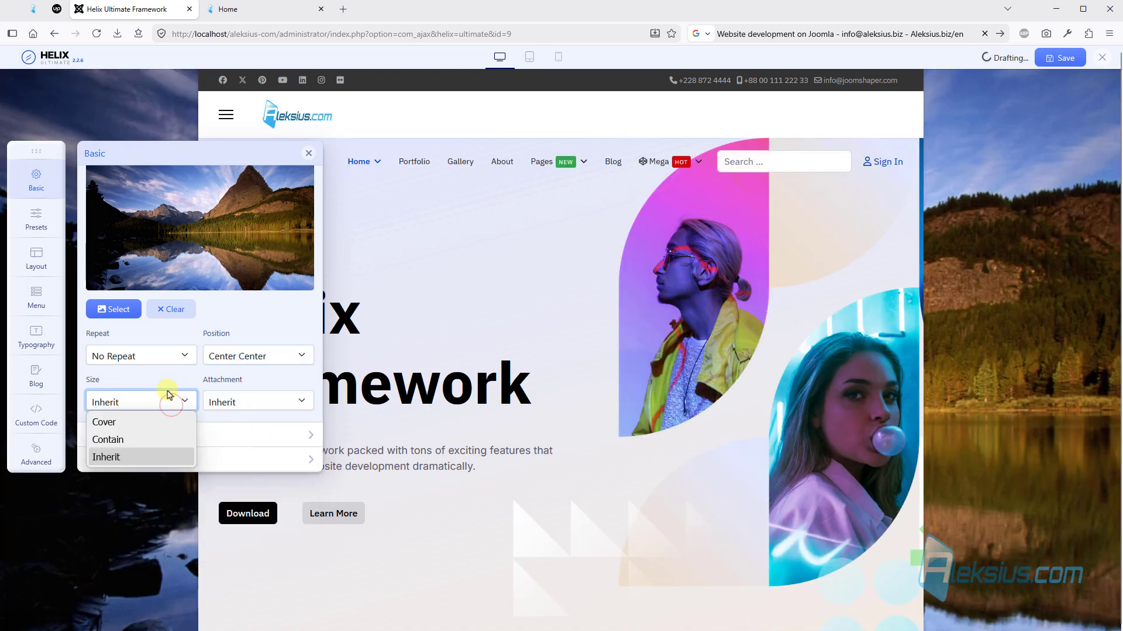
click(161, 422)
click(249, 403)
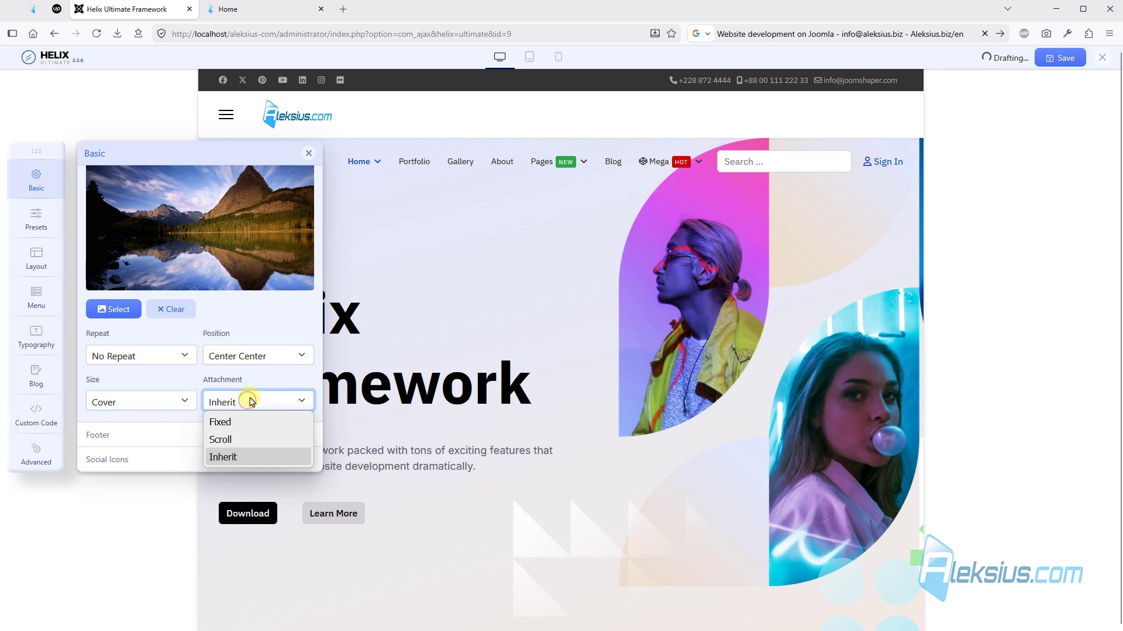
click(264, 422)
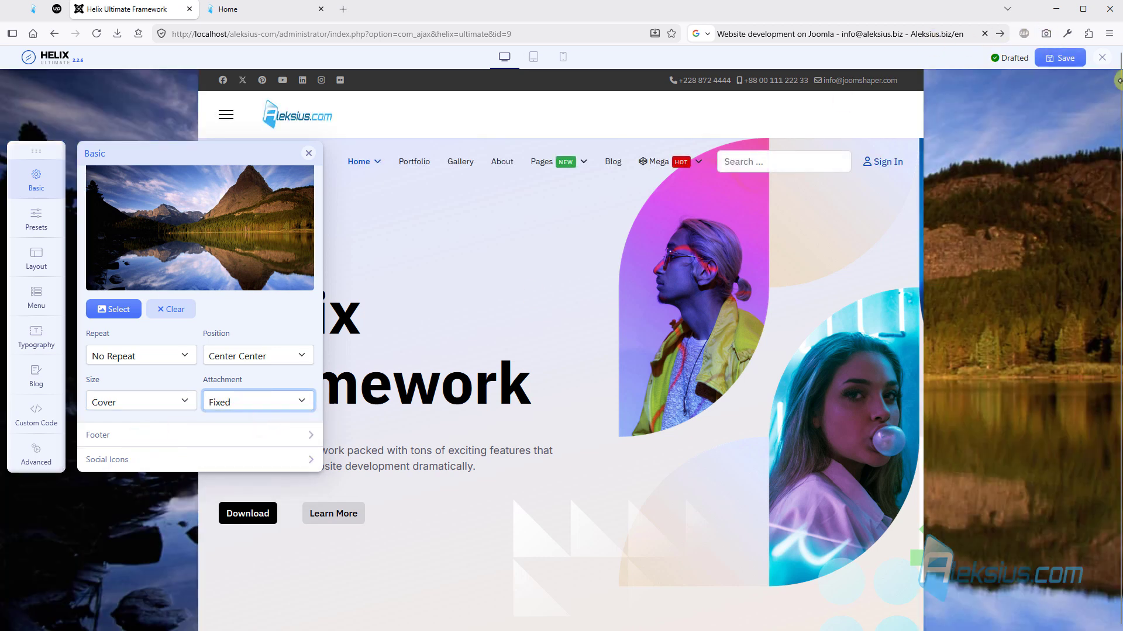
click(1059, 58)
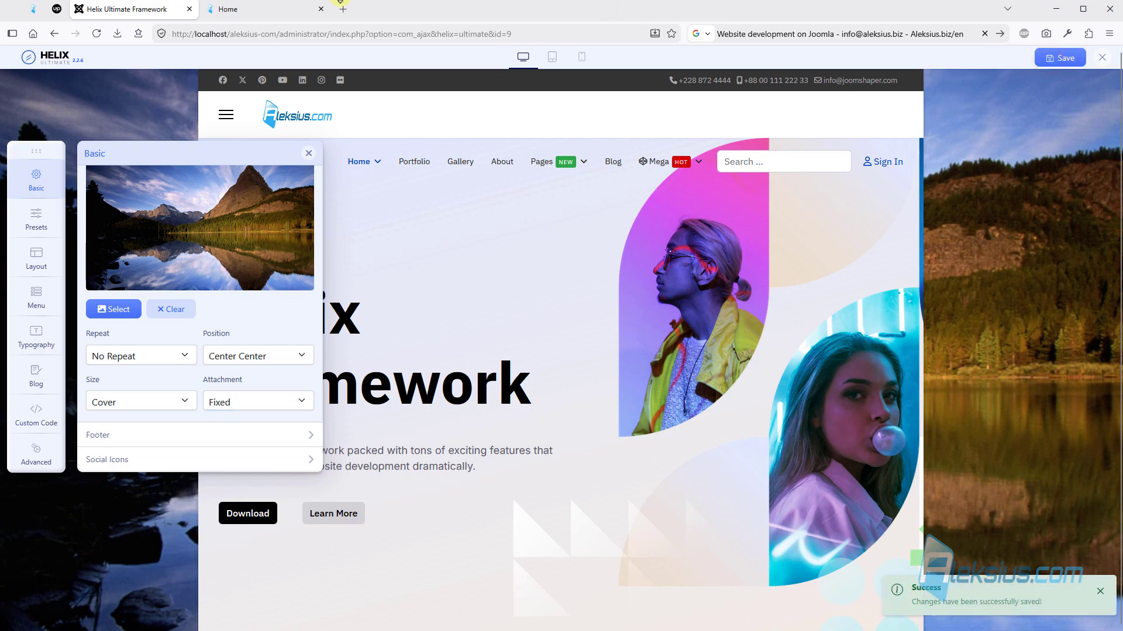
- Reload the site's home page and check how the background image behaves while the page scrolls
click(251, 9)
scroll(275, 96, up, 20)
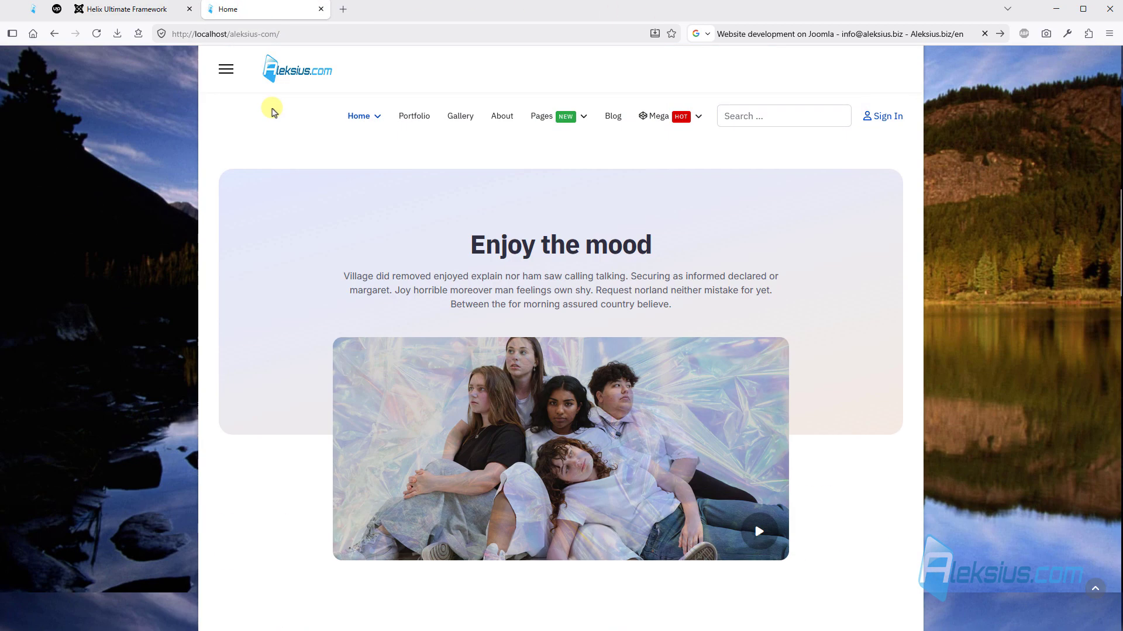
scroll(272, 111, up, 6)
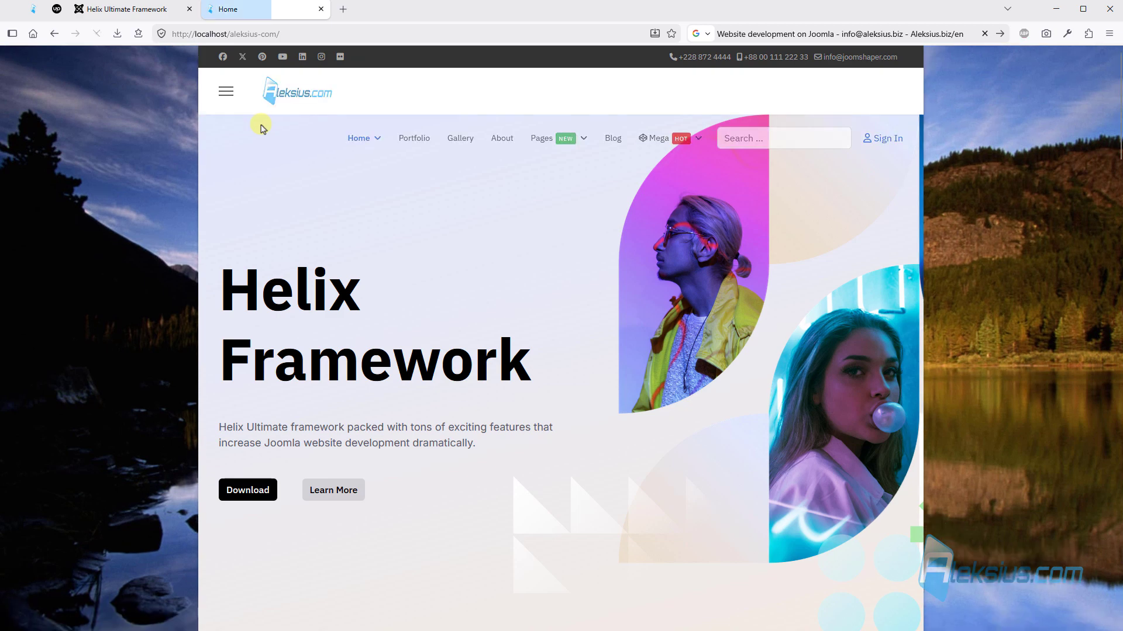
scroll(257, 132, down, 15)
scroll(101, 214, down, 10)
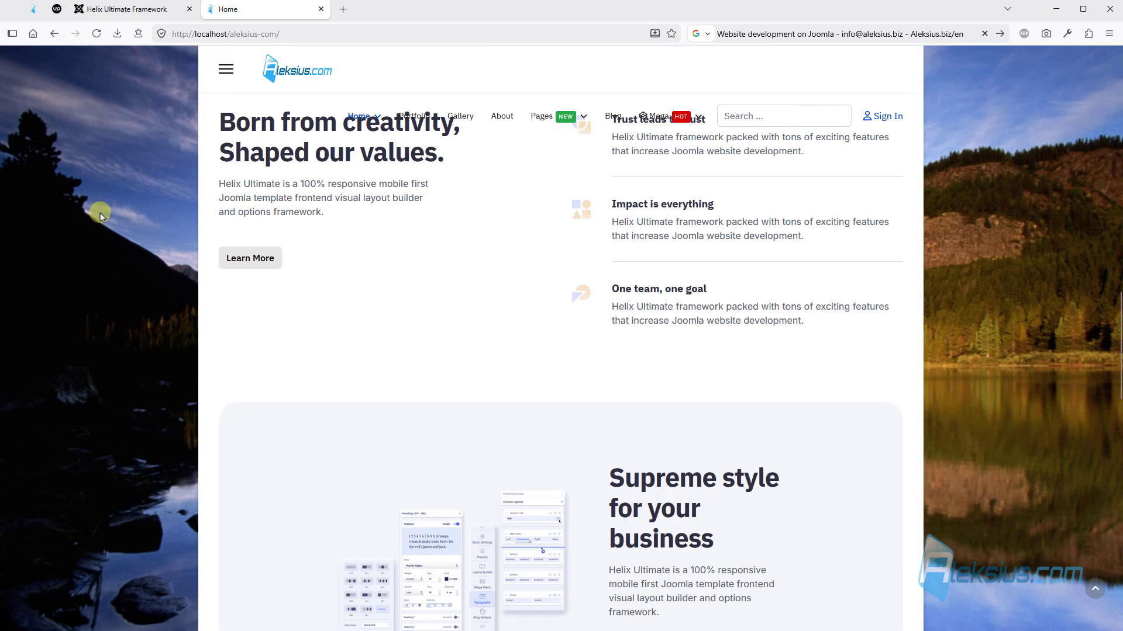
scroll(109, 197, up, 15)
scroll(107, 201, up, 6)
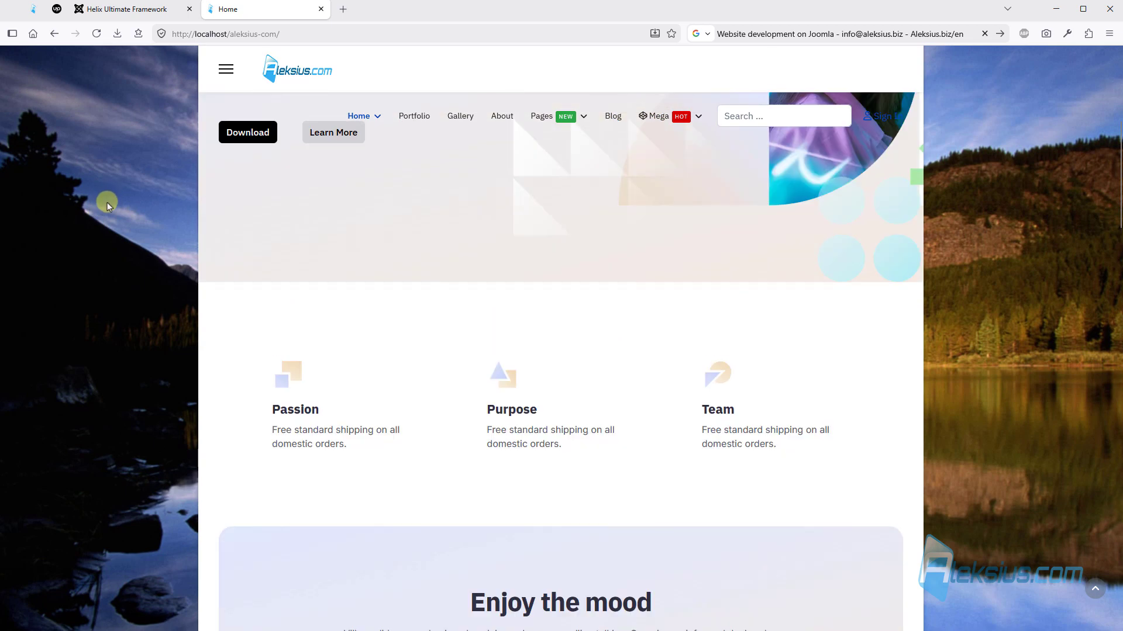
- Disable Boxed Layout in the template's body settings
click(153, 12)
scroll(263, 331, up, 4)
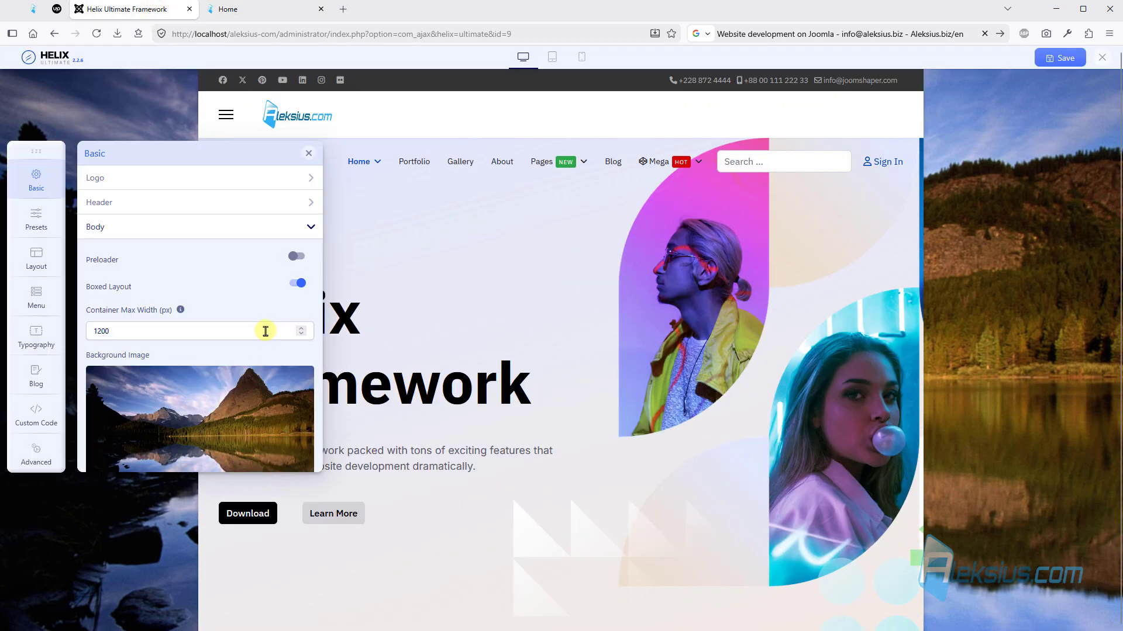
click(300, 284)
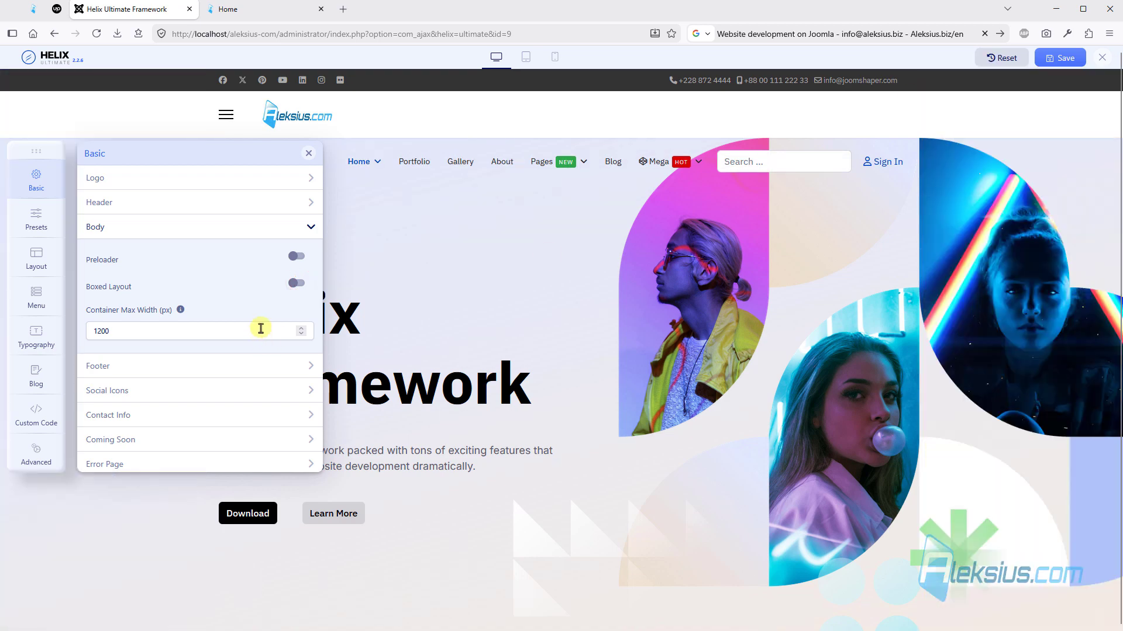
- Open the footer settings and review the copyright toggle, module position, feature position and copyright text
click(146, 364)
scroll(260, 289, down, 2)
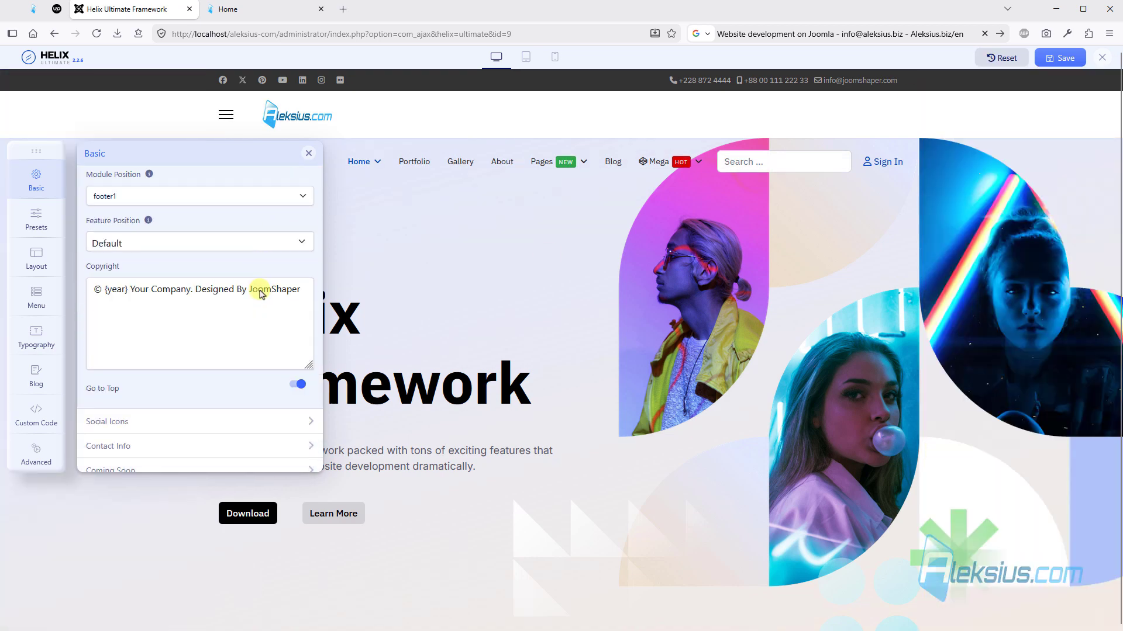
scroll(206, 251, up, 1)
scroll(223, 275, up, 1)
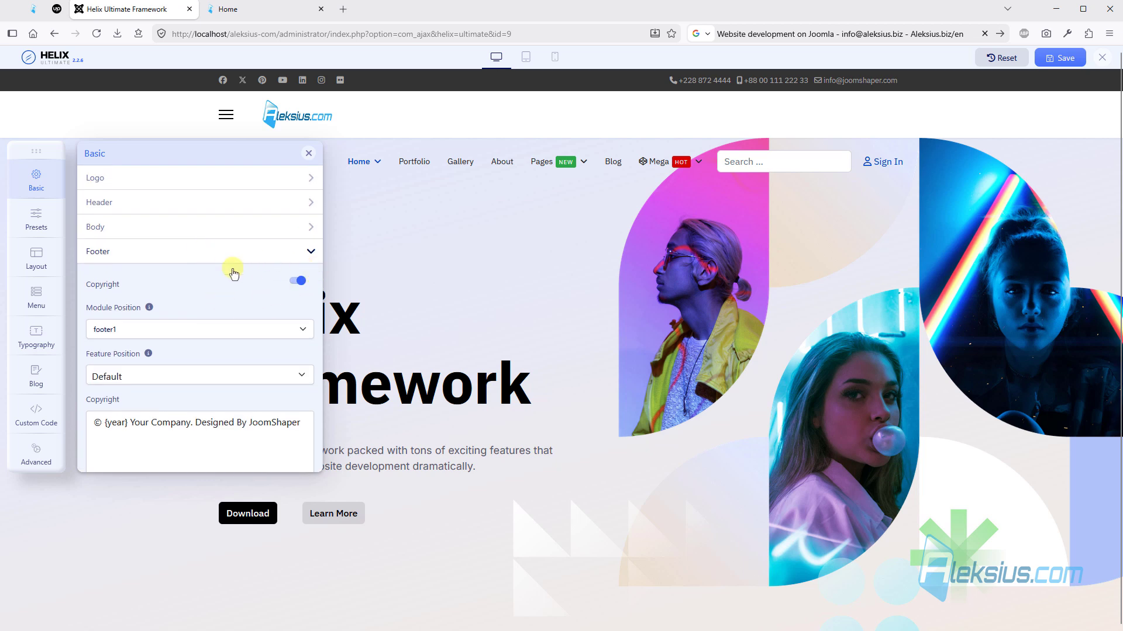
scroll(280, 280, down, 1)
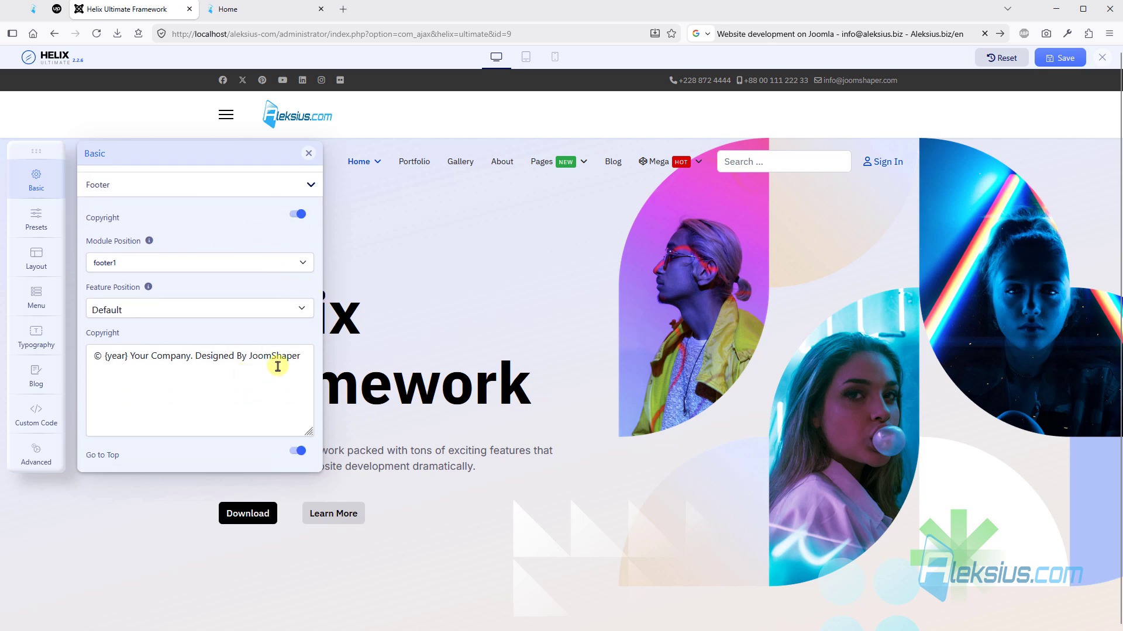
click(305, 316)
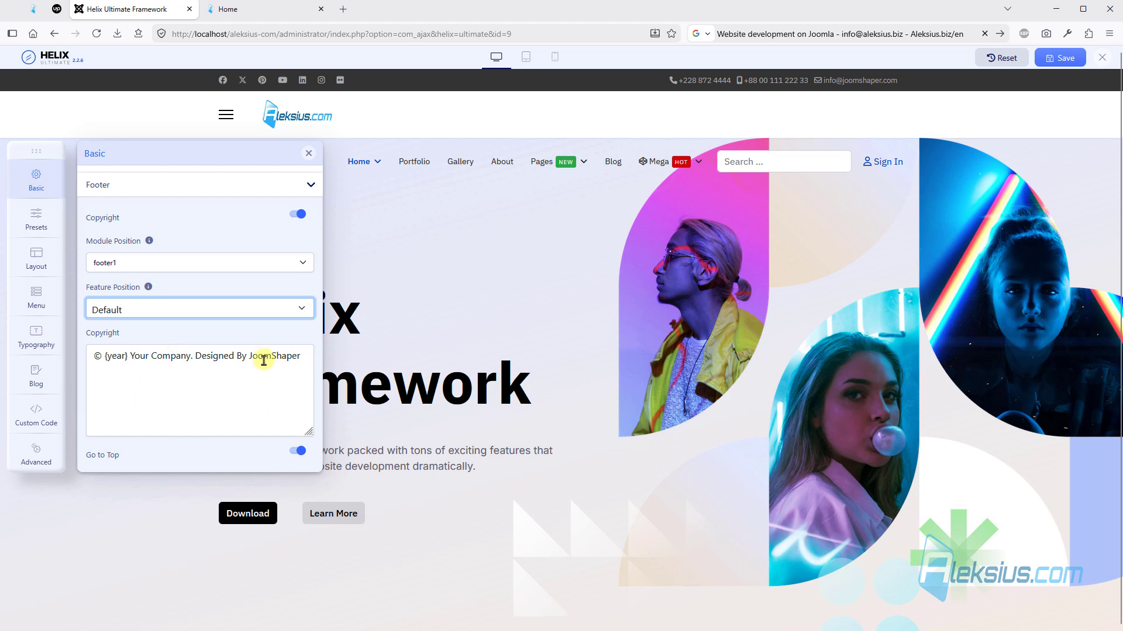
- Reload the site's home page and view the copyright line in its footer
click(276, 9)
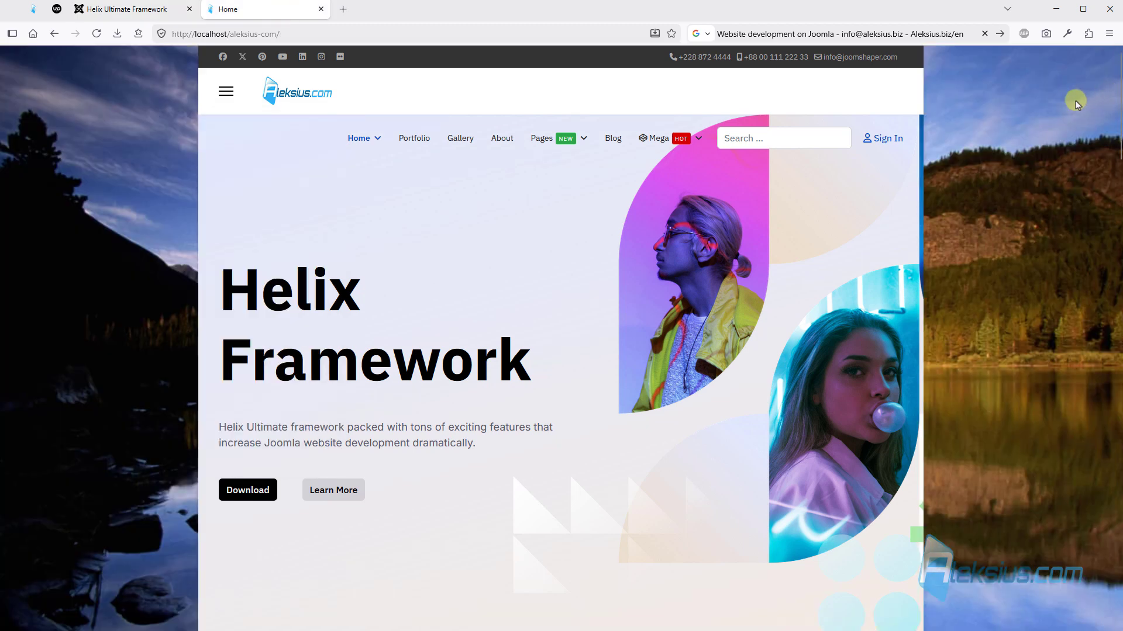
key(F5)
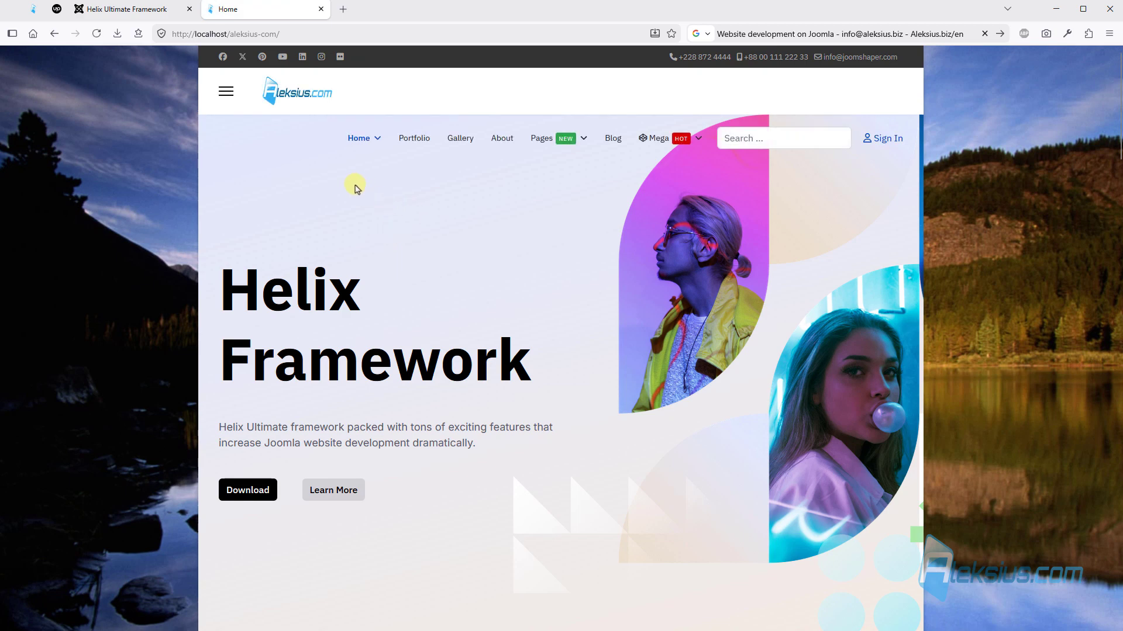
scroll(503, 261, down, 10)
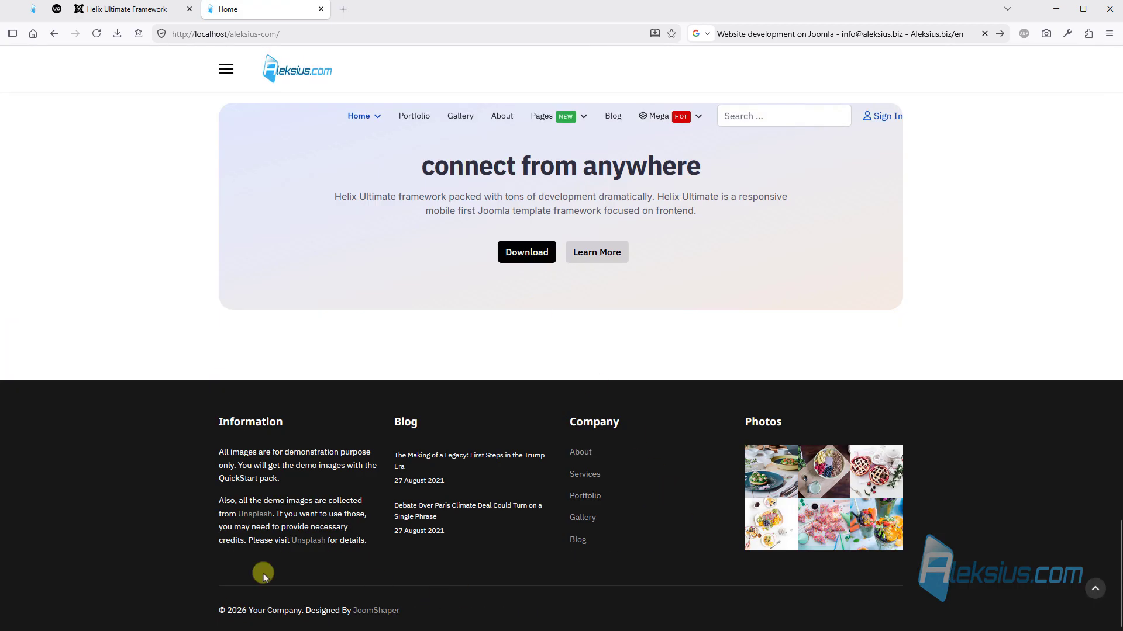
click(135, 9)
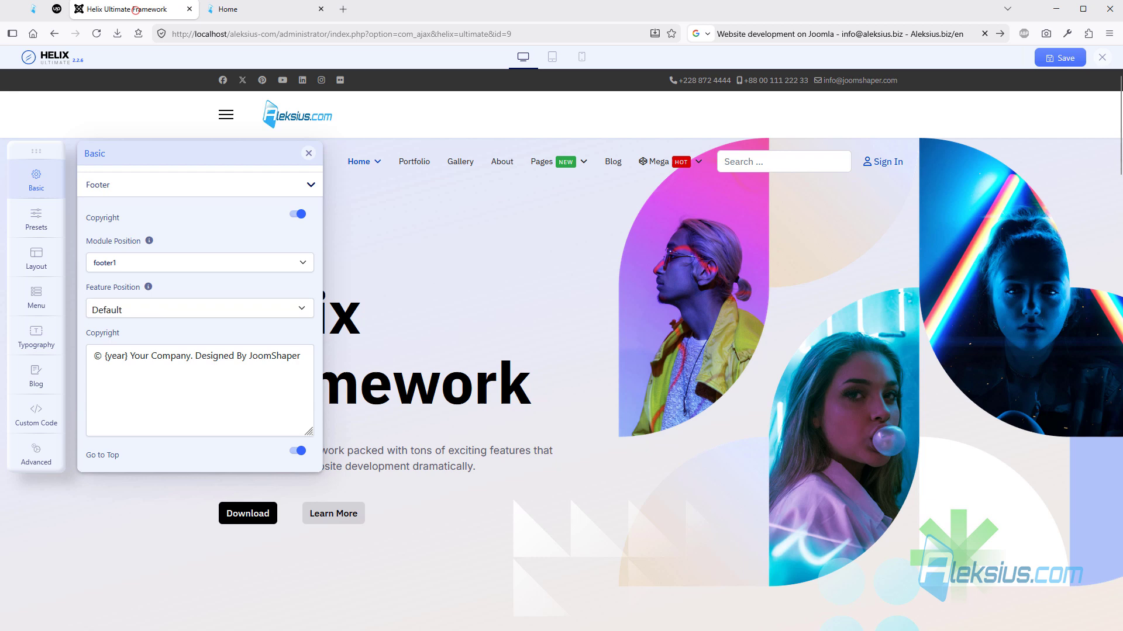
double_click(154, 355)
key(ctrl+a)
text(© {year} Aleksius.com. Designed by <a title="Website development - Aleksius.biz" href="https://aleksius.biz/en/contacts" target="_blank" rel="noopener">Aleksej Khoroshevskij</a>)
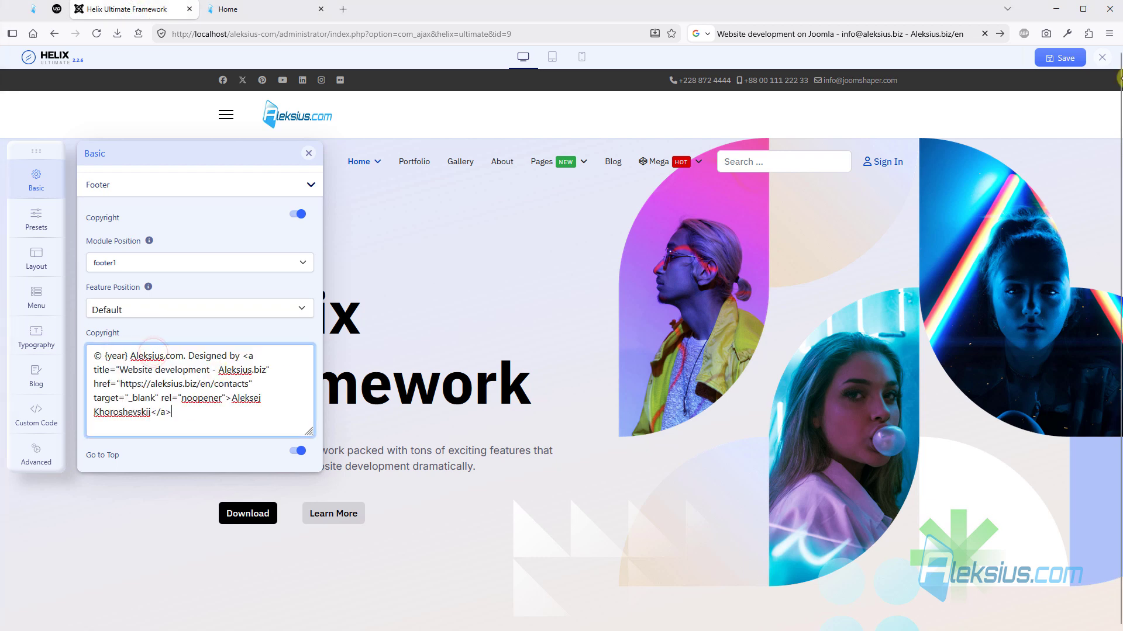
click(1064, 56)
- Check the copyright line on the reloaded home page, test its designer link and close the linked contacts page
click(281, 7)
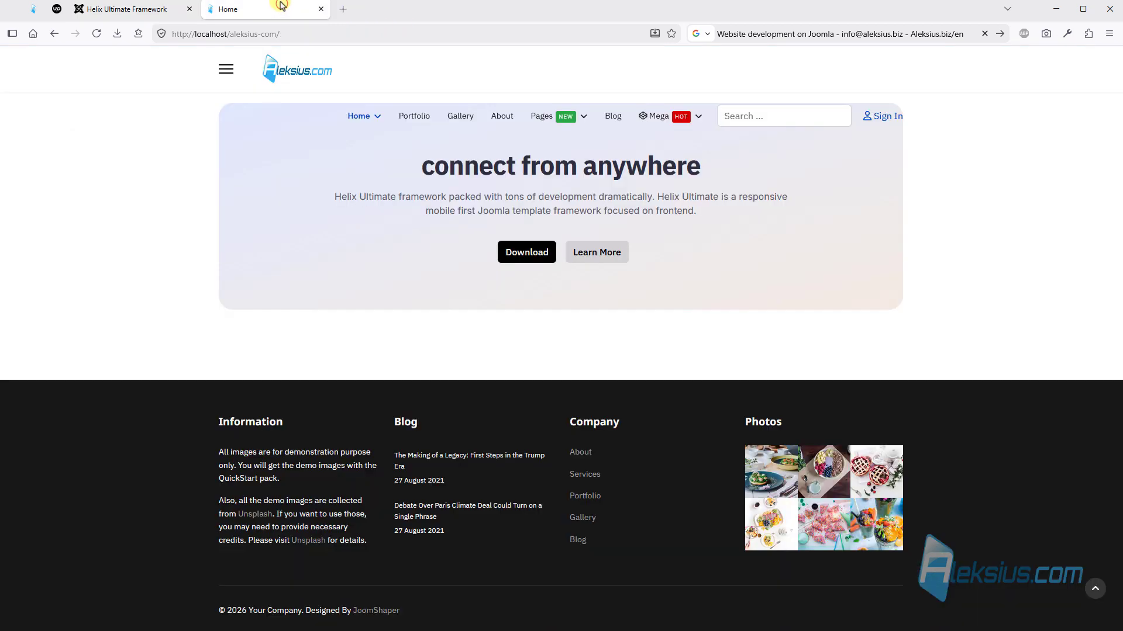
key(F5)
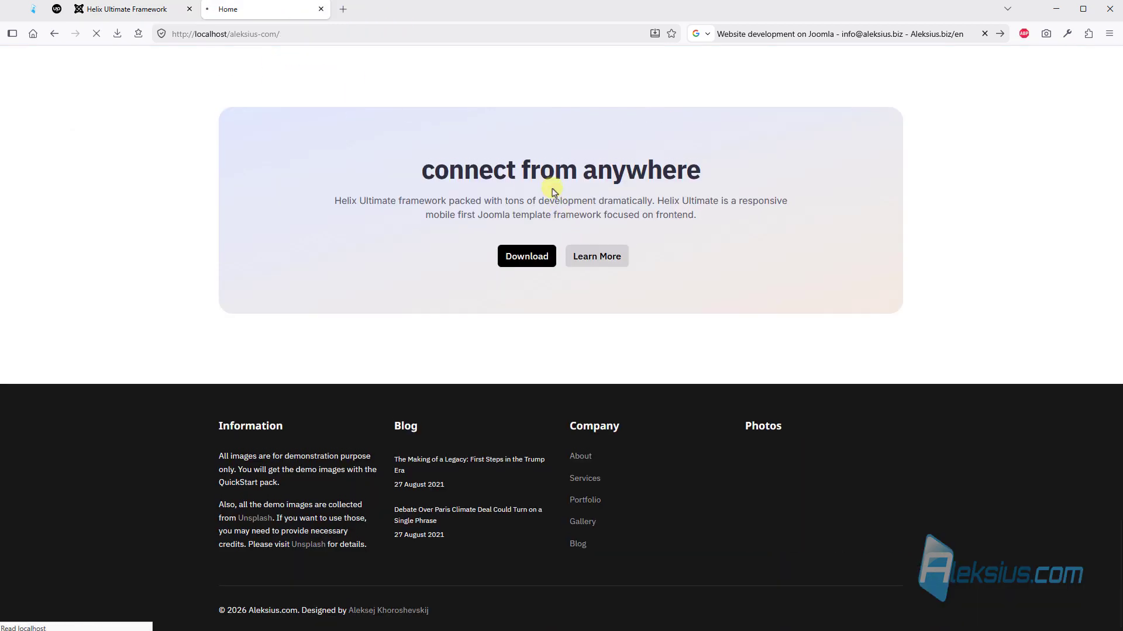
click(402, 611)
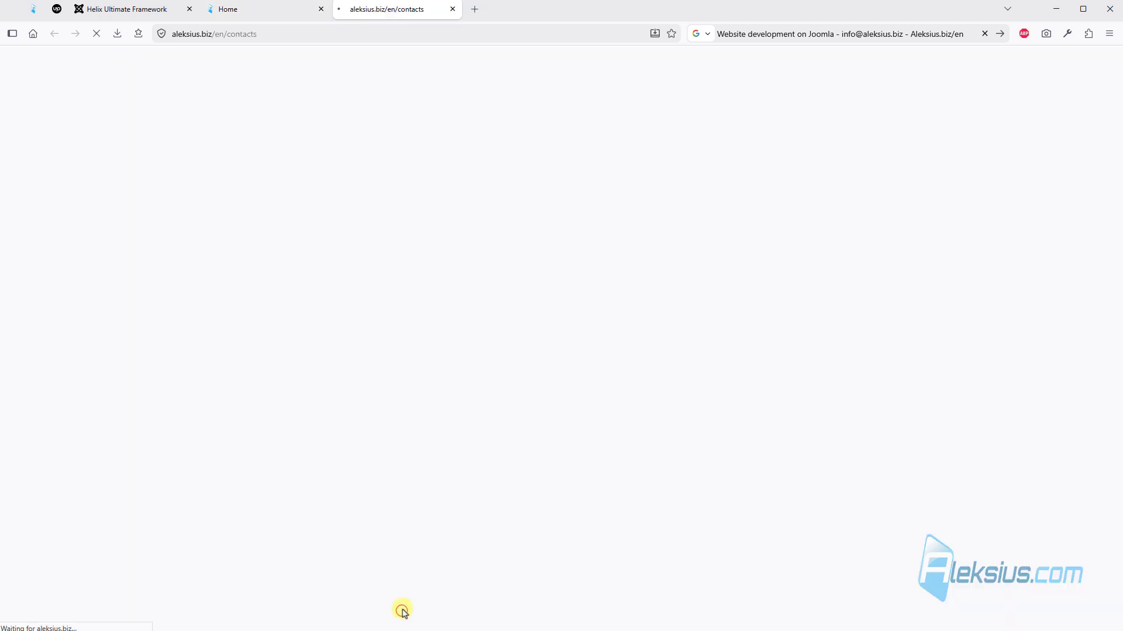
click(453, 9)
- Review the footer's Go to Top option and test the back-to-top control on the home page
click(125, 7)
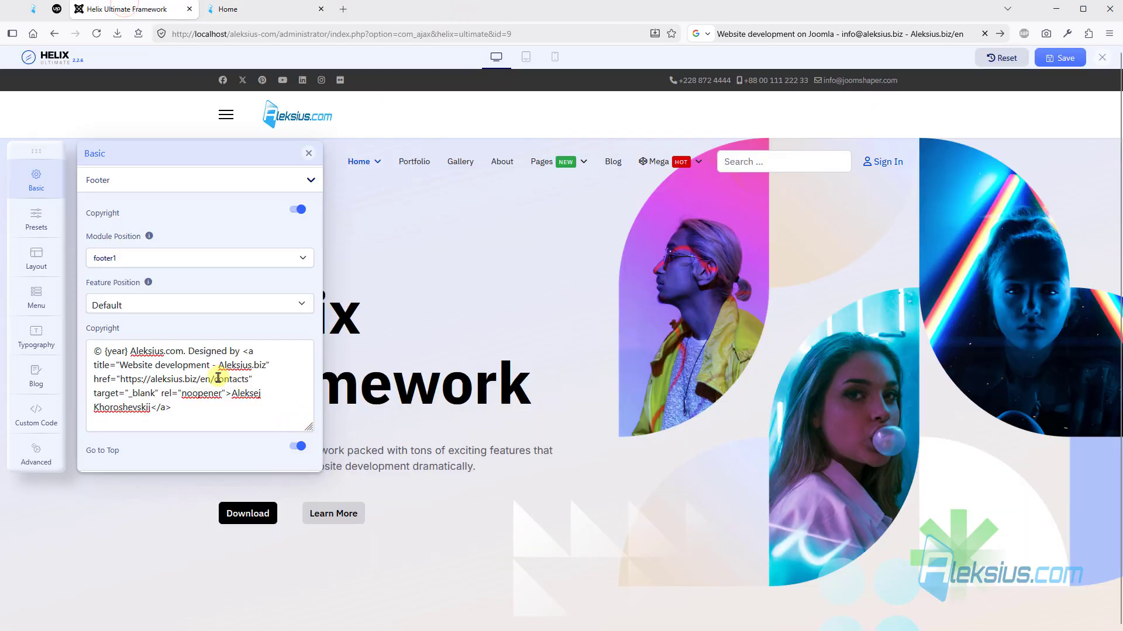
scroll(286, 355, down, 2)
click(234, 9)
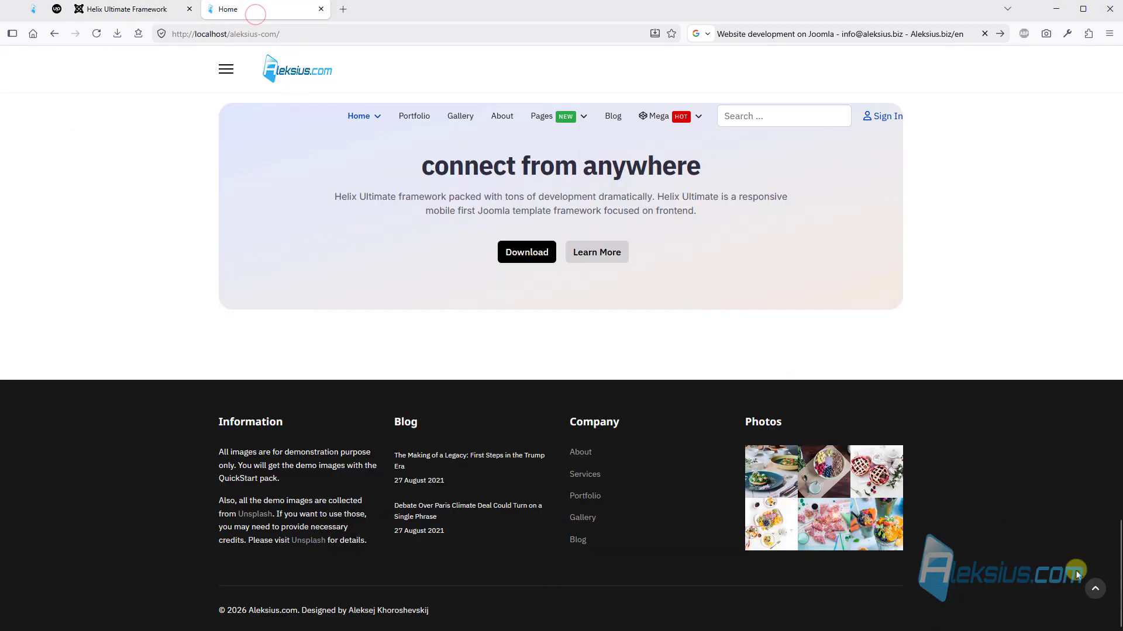
click(1099, 591)
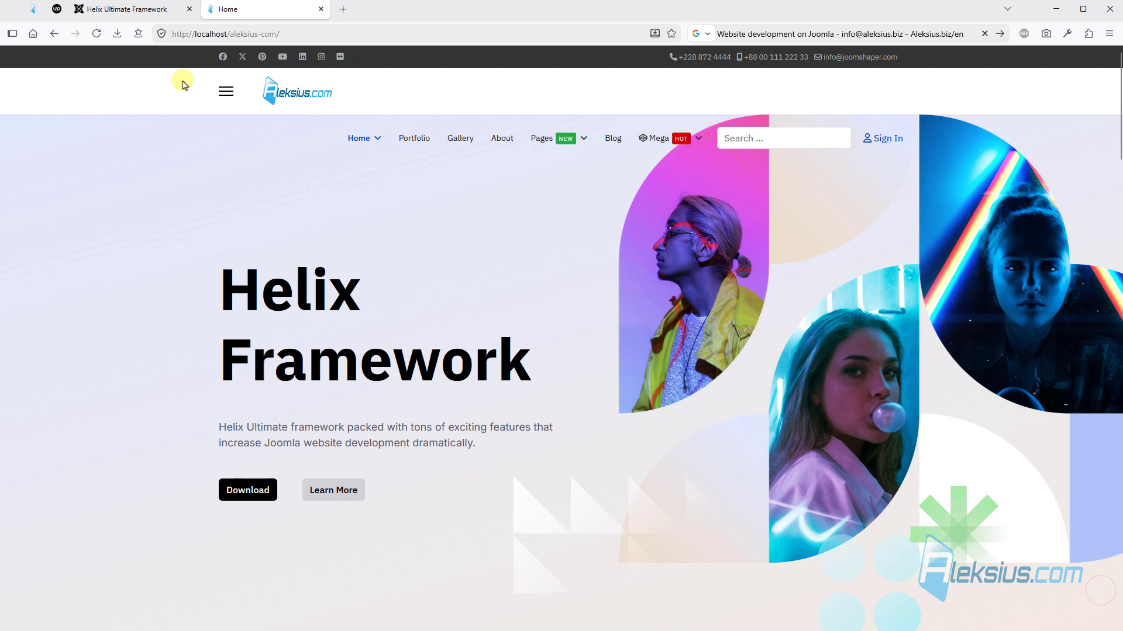
- Enter the Facebook, X, LinkedIn and YouTube profile URLs in the Social Icons settings, clear the other networks' URLs and save
click(140, 8)
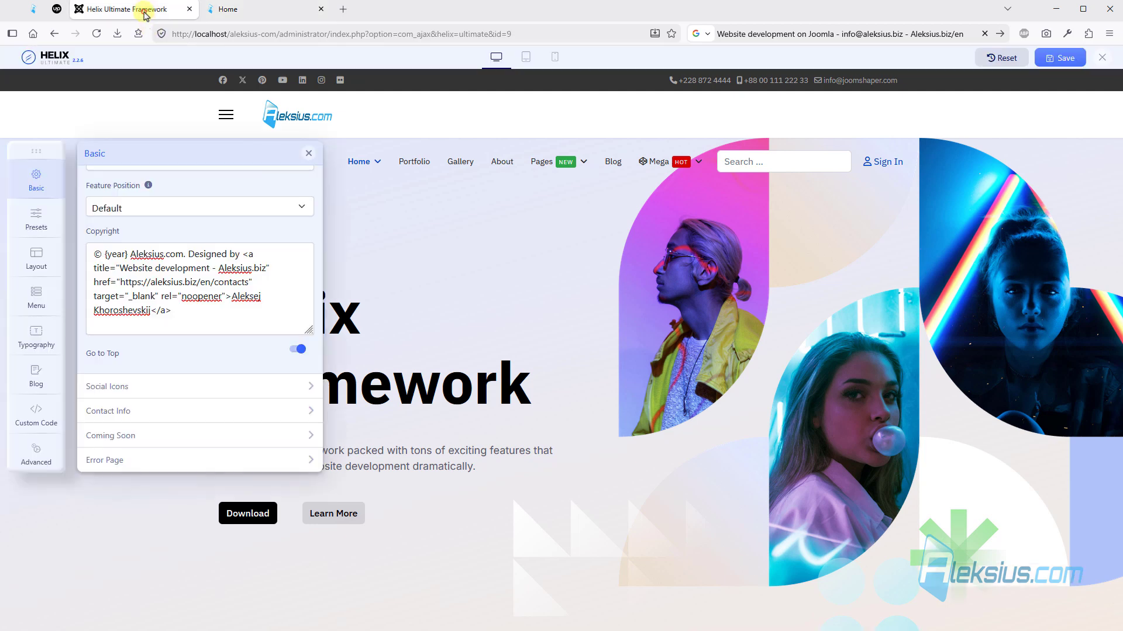
click(202, 387)
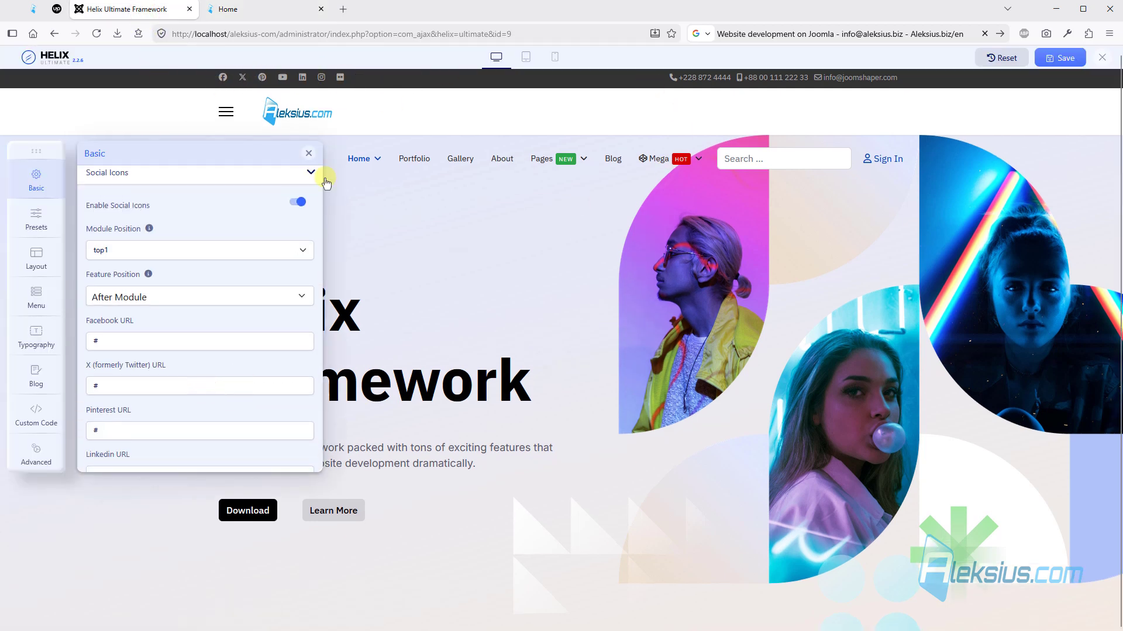
scroll(176, 267, down, 1)
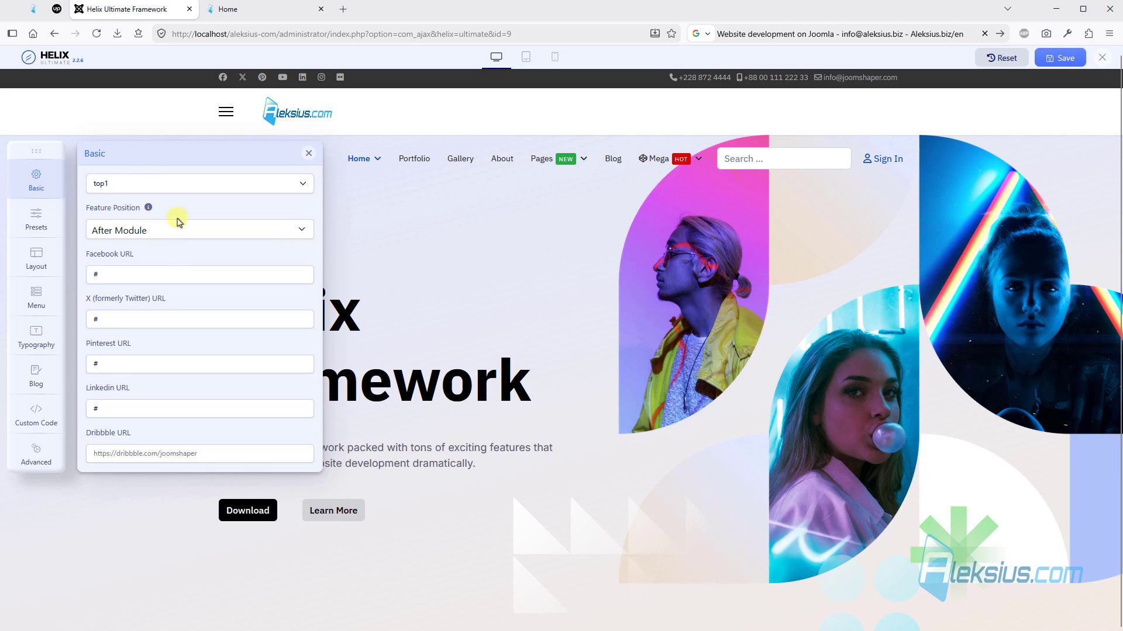
scroll(179, 221, up, 2)
scroll(214, 264, down, 1)
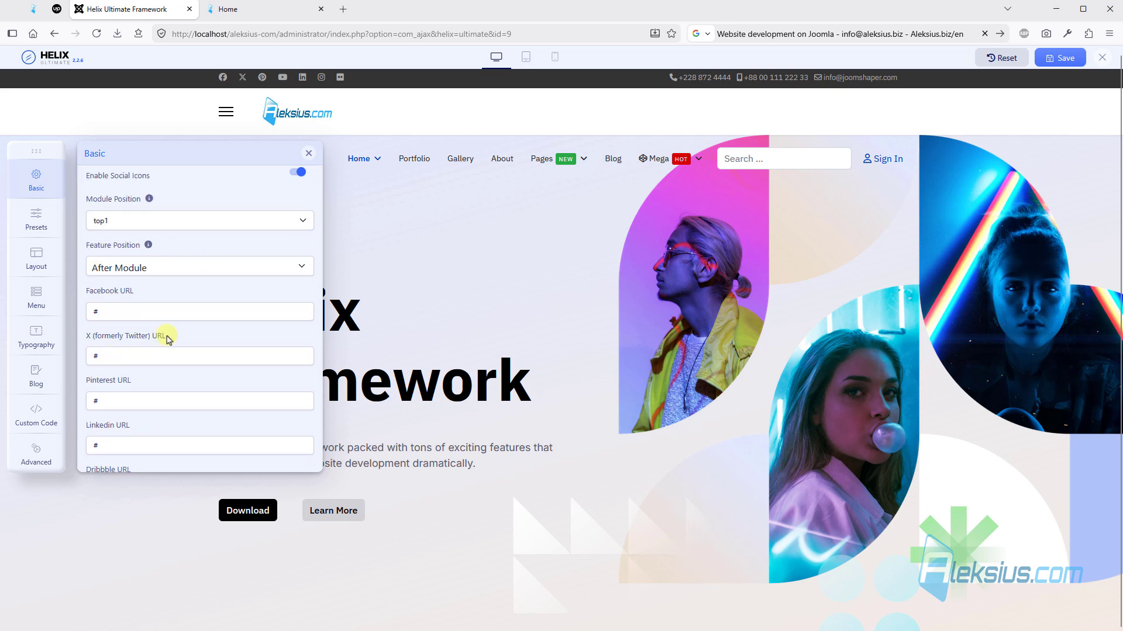
scroll(169, 340, down, 1)
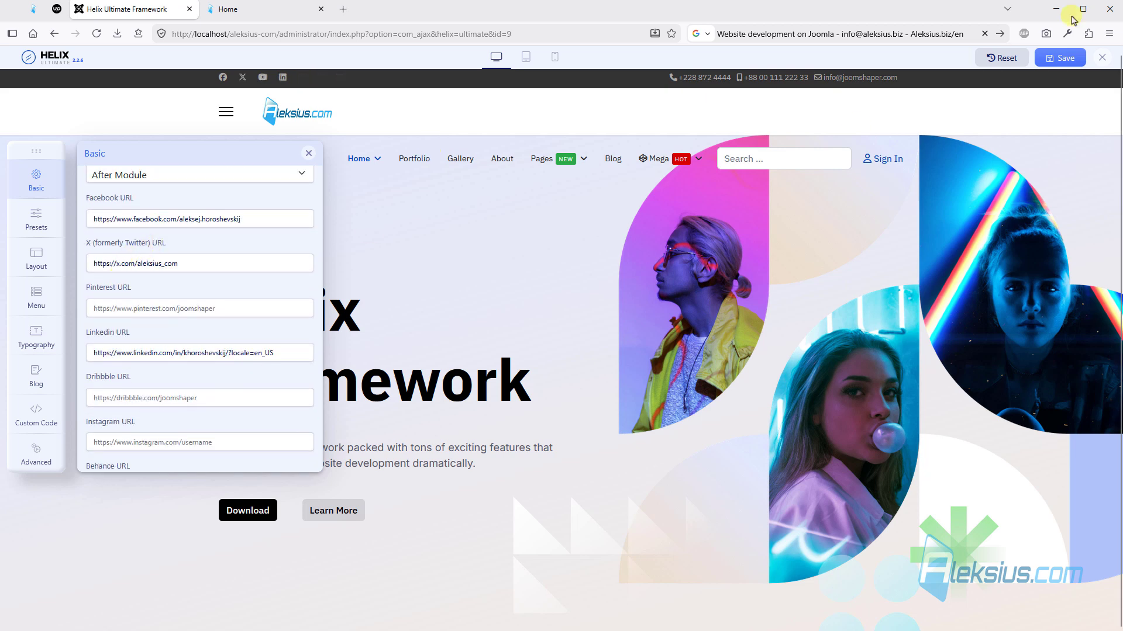
click(1060, 58)
- Reload the home page and test the YouTube social icon link in the top bar
click(285, 11)
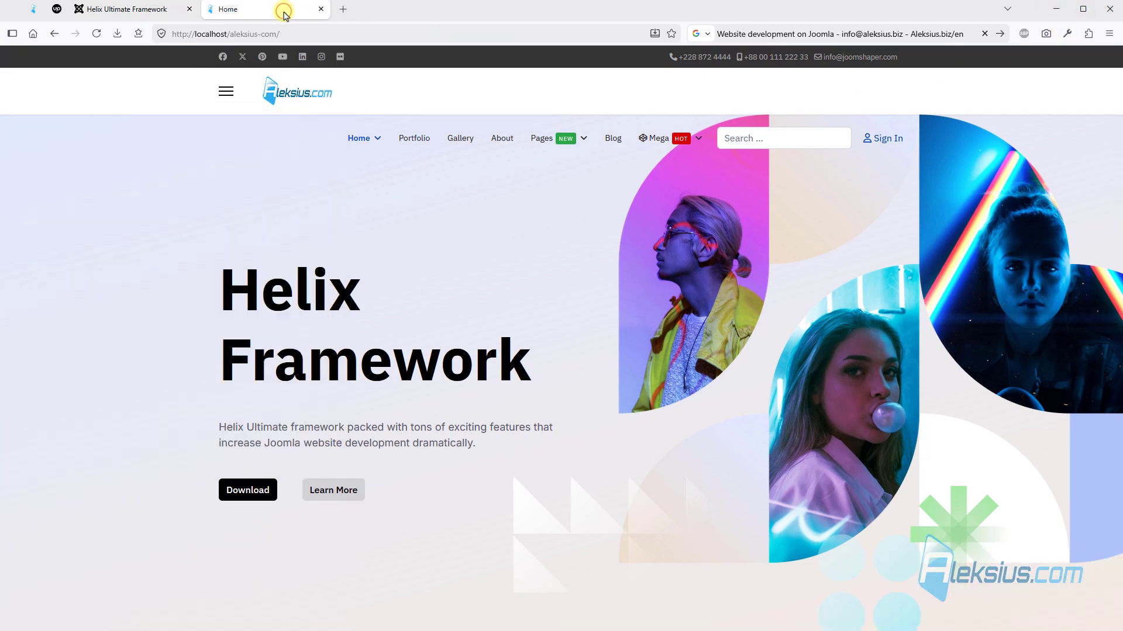
key(F5)
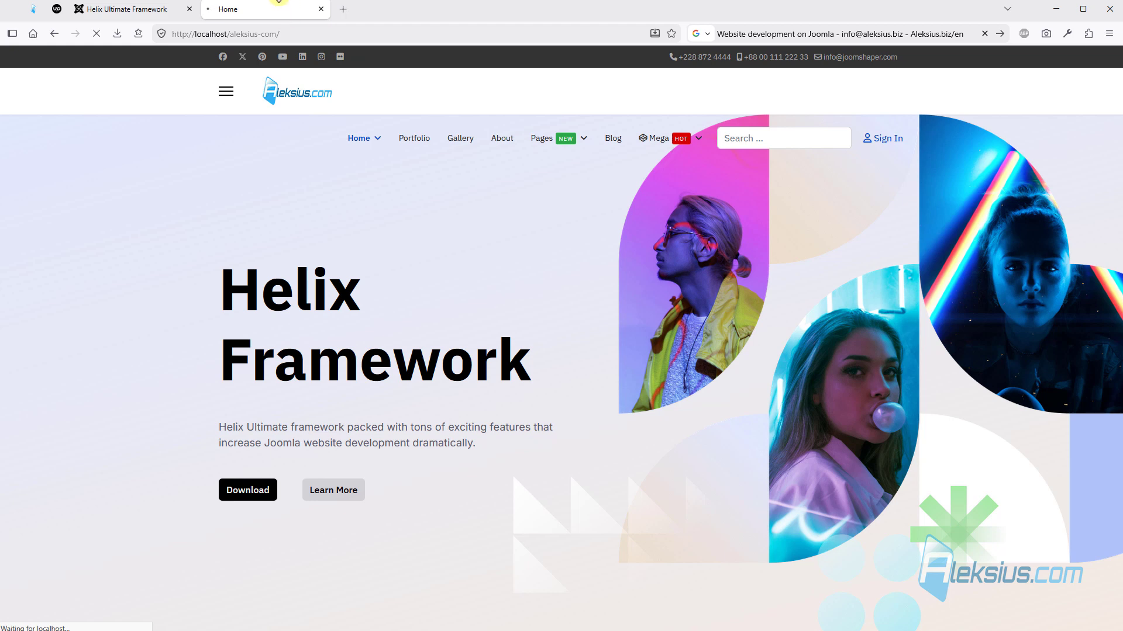
click(265, 61)
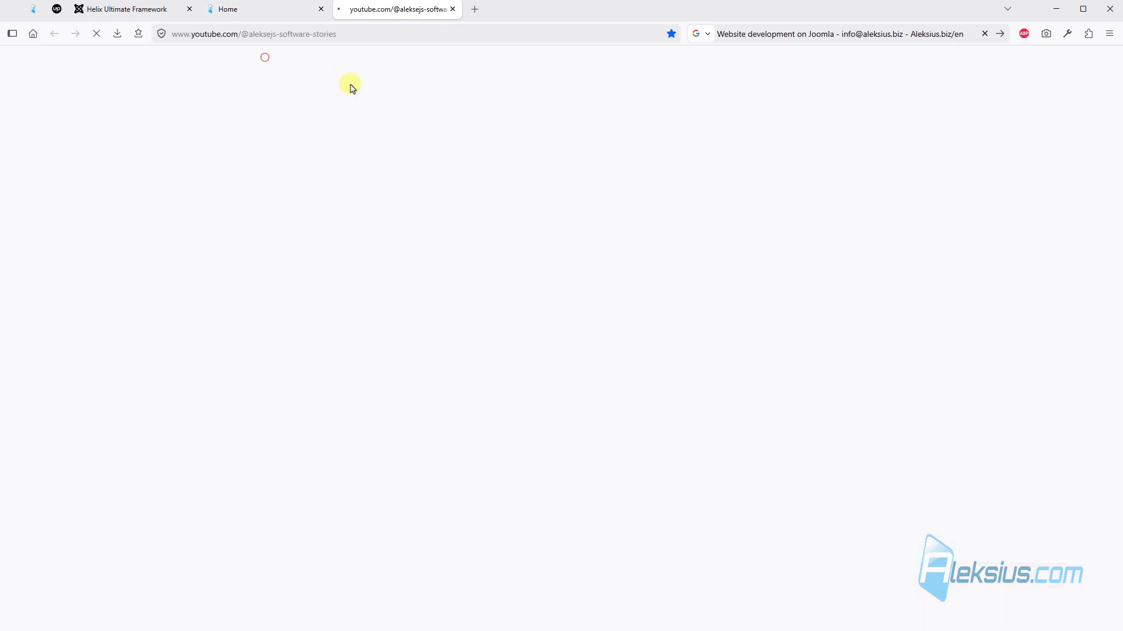
- Test the LinkedIn social icon link on the home page, check the opened LinkedIn and YouTube pages, and close both
click(239, 9)
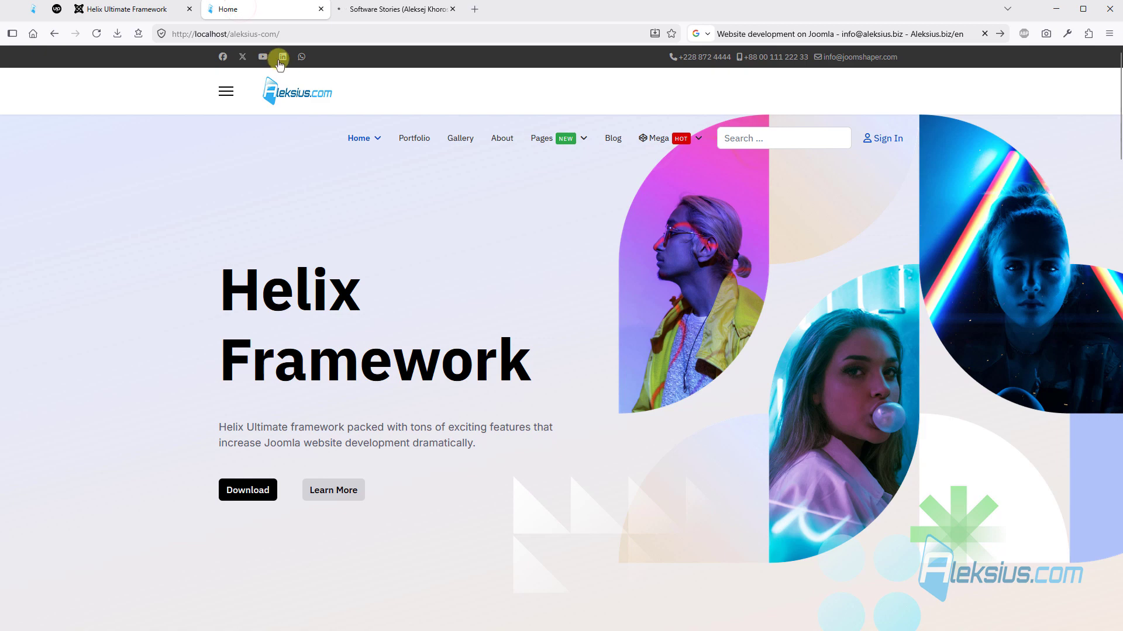
click(281, 61)
click(505, 9)
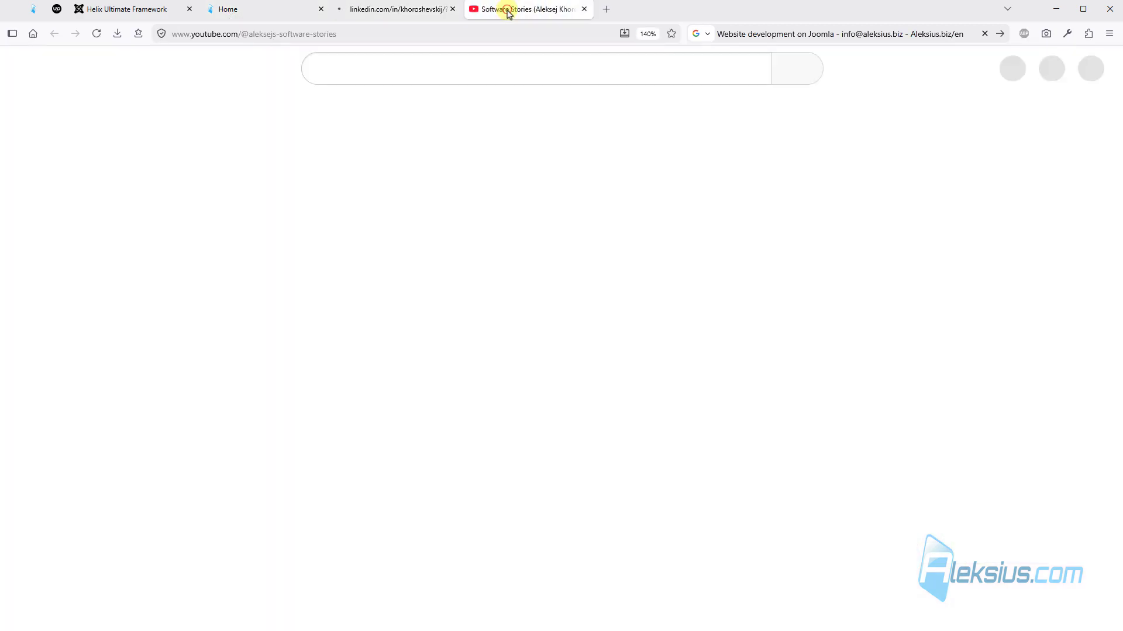
click(390, 10)
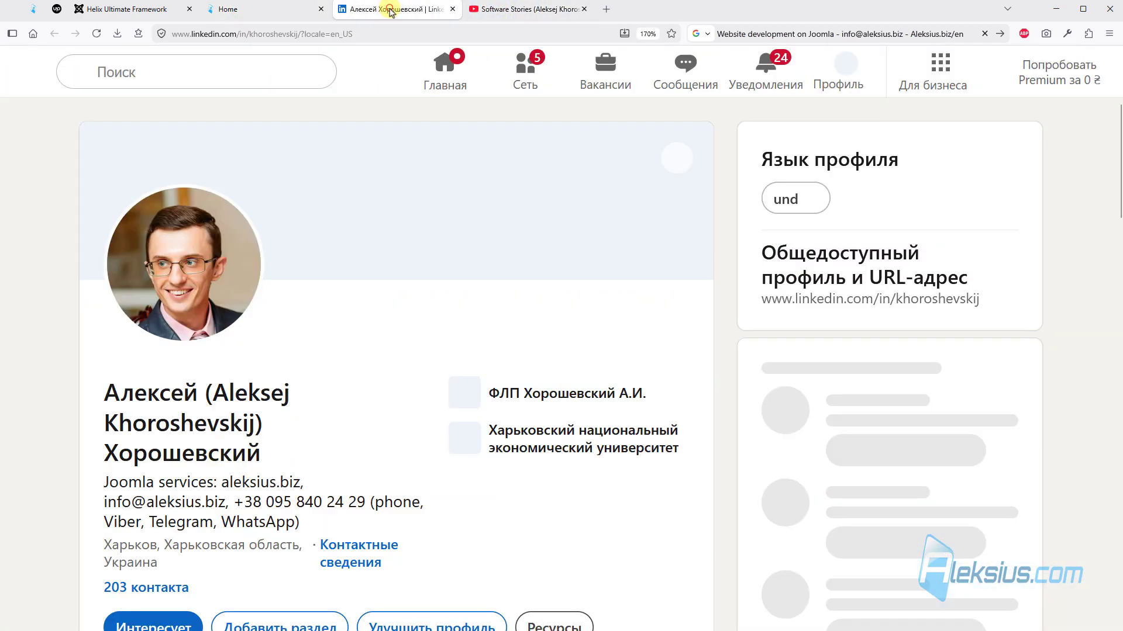
click(452, 9)
click(454, 9)
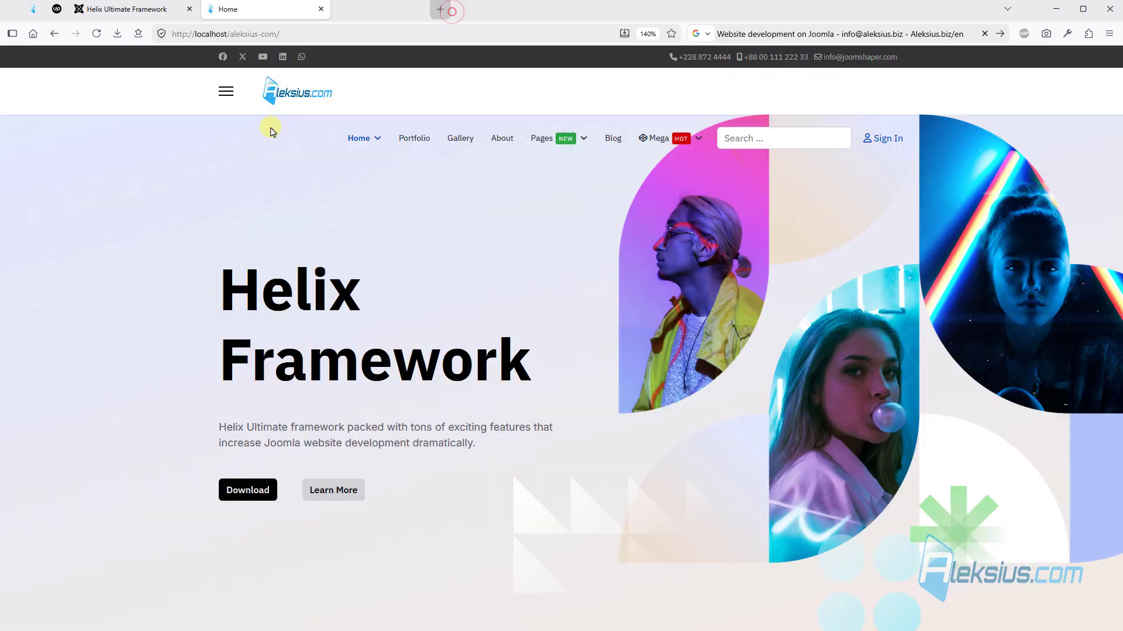
- Open the template's Contact Info settings and review the position, phone, mobile, email and opening hours options
click(123, 10)
scroll(190, 197, down, 4)
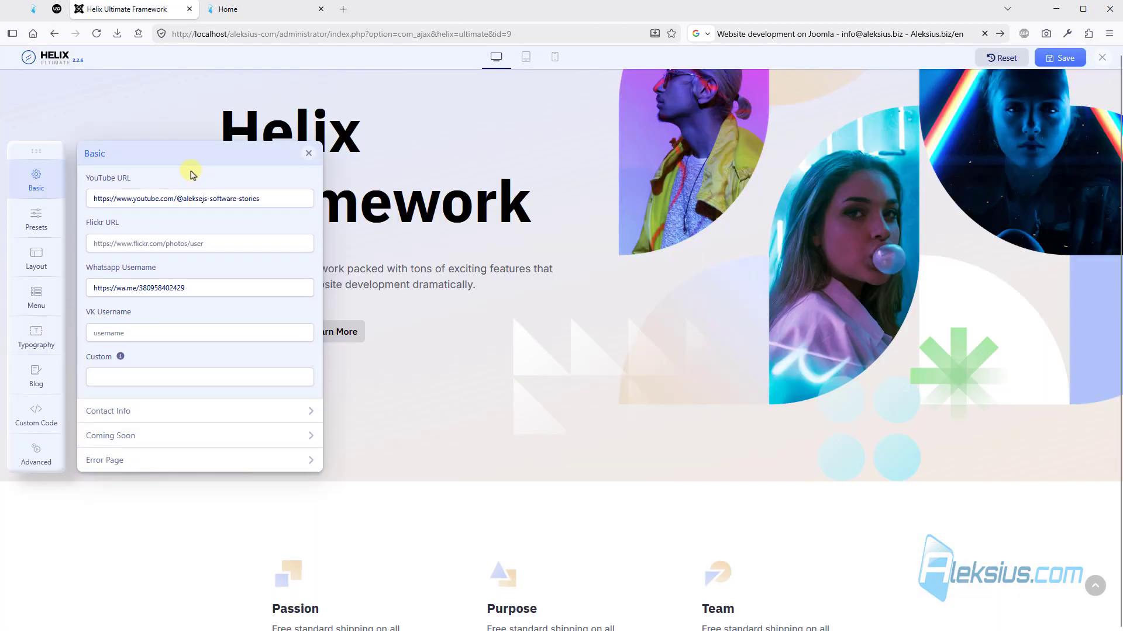
click(165, 412)
scroll(248, 257, down, 4)
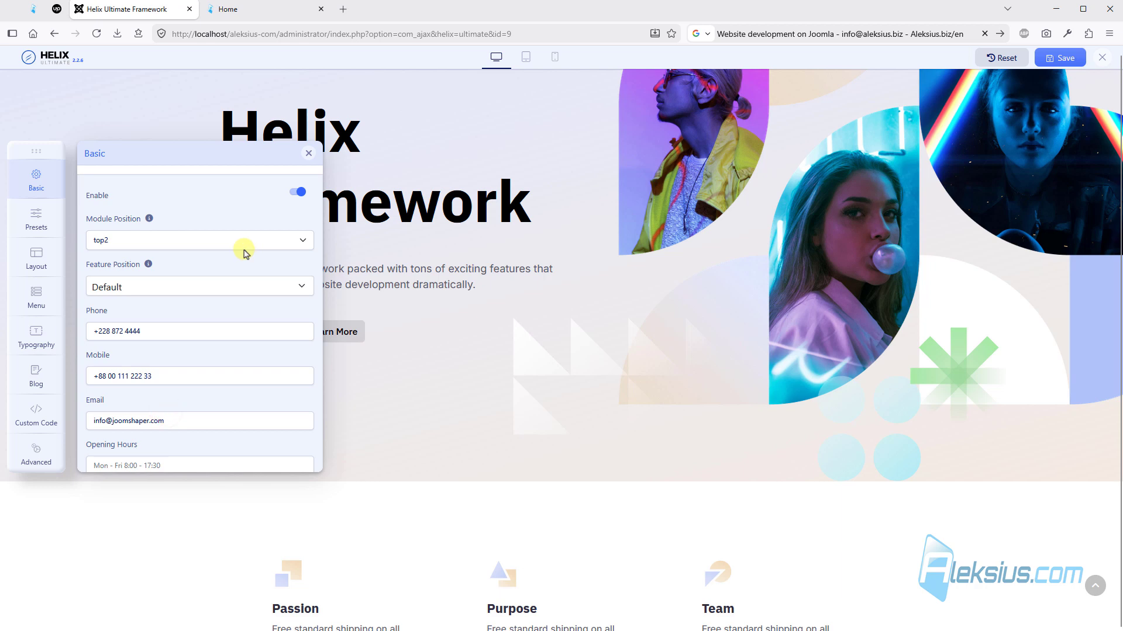
scroll(245, 252, down, 1)
scroll(526, 193, up, 3)
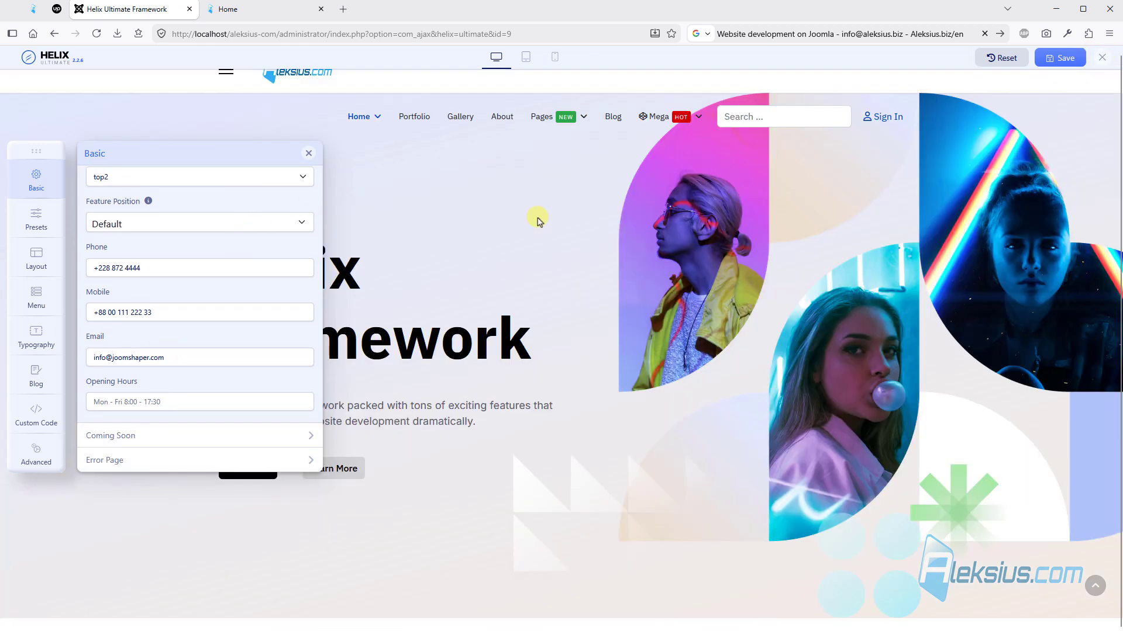
- Preview the site in mobile view, open its off-canvas menu to check the contact details, and return to desktop view
scroll(538, 221, up, 1)
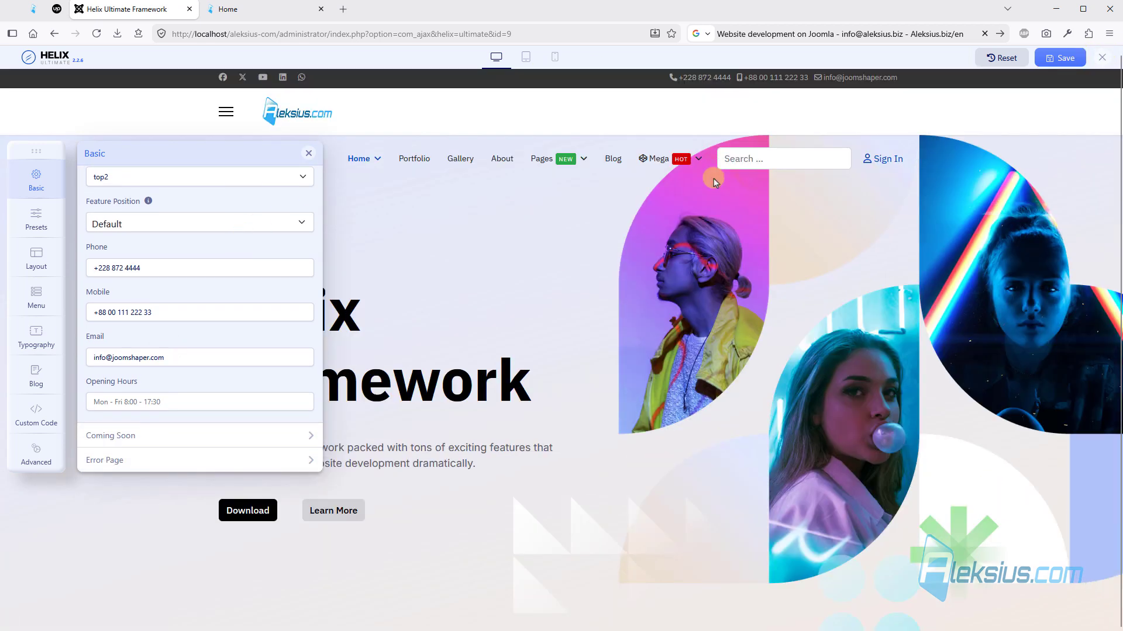
click(555, 57)
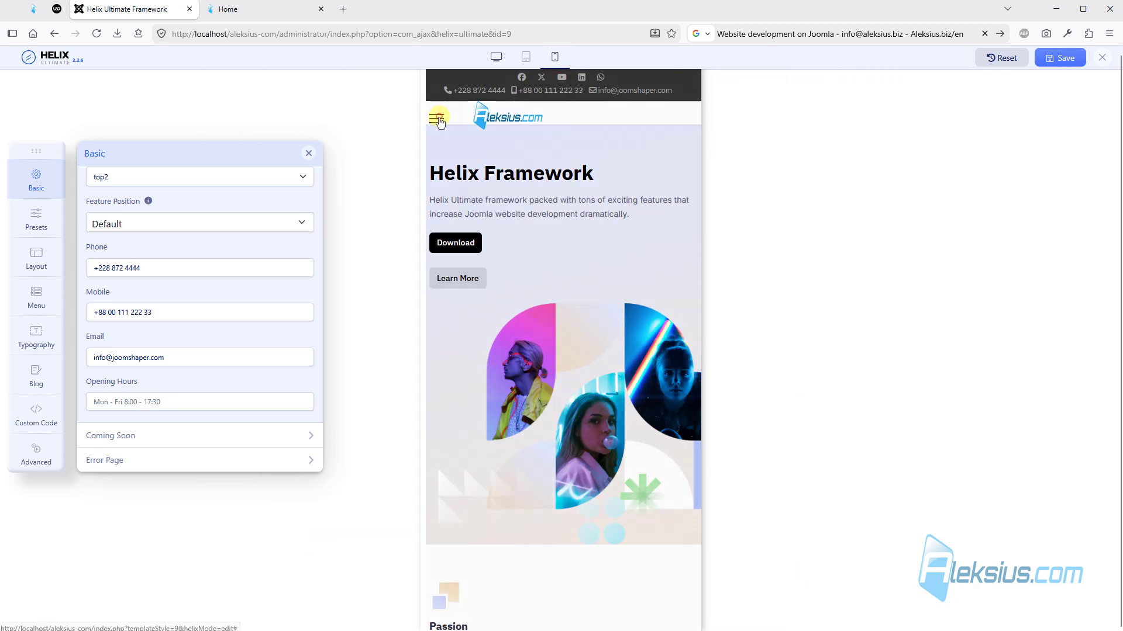
click(436, 120)
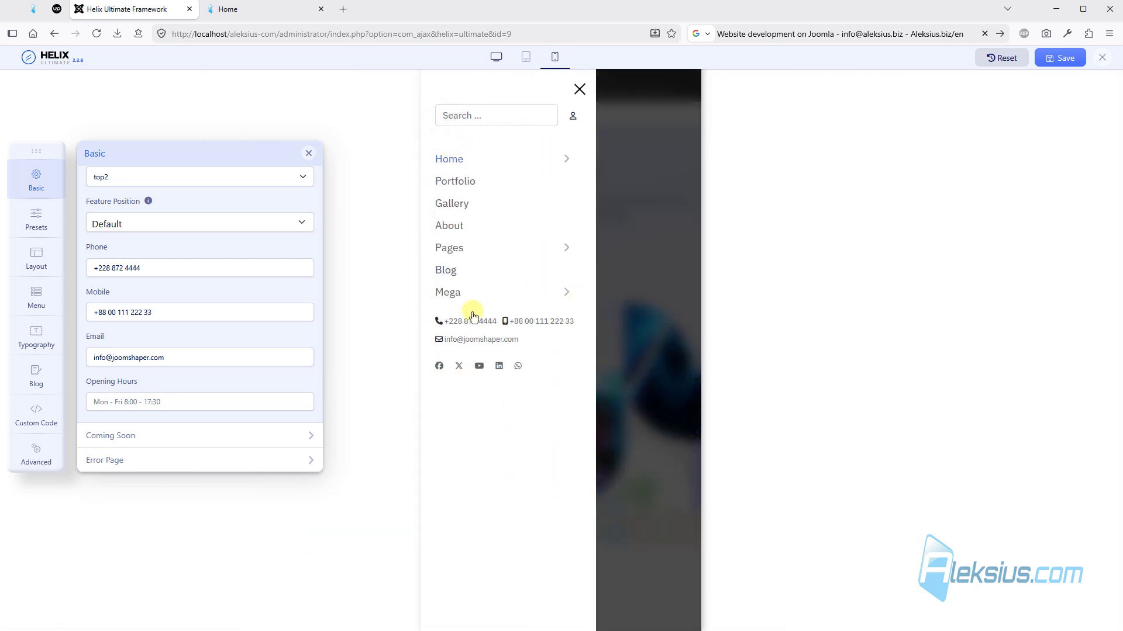
click(496, 58)
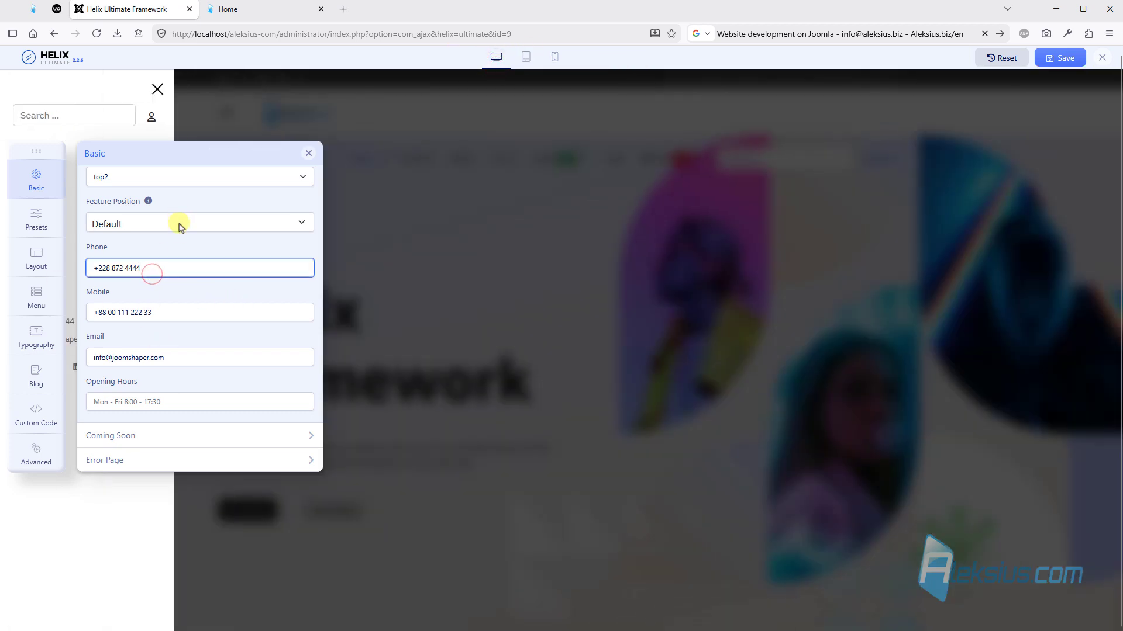
- Clear the contact phone, enter the site's mobile number and email, set opening hours to "Mon-Fri, 9:00 AM - 8:00 PM" and save
scroll(260, 237, up, 3)
scroll(245, 275, down, 1)
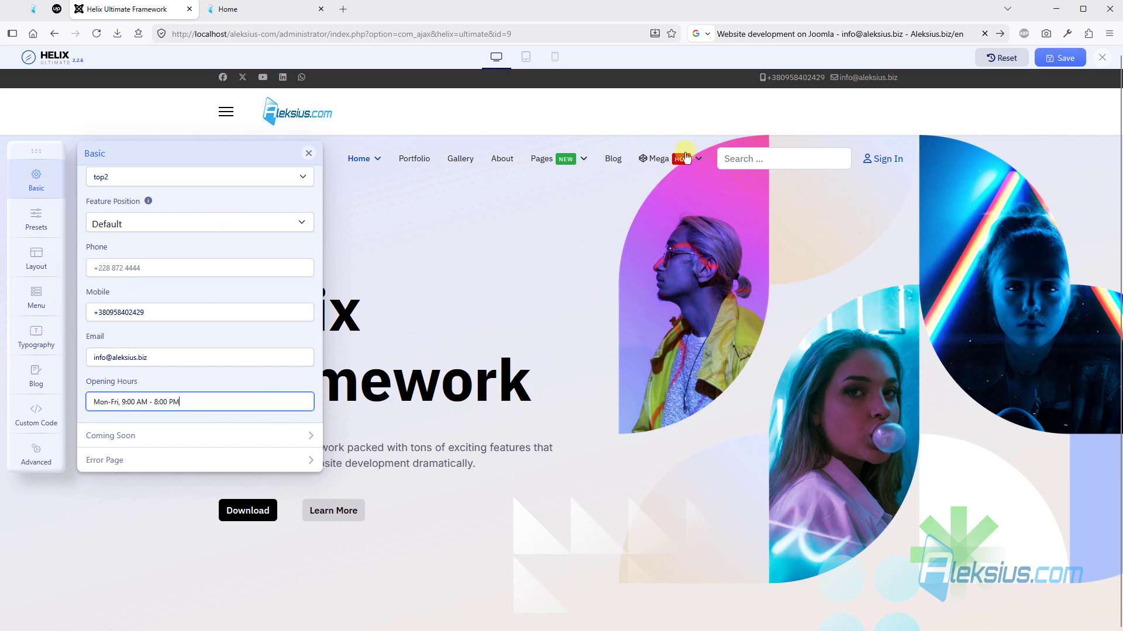
click(1060, 58)
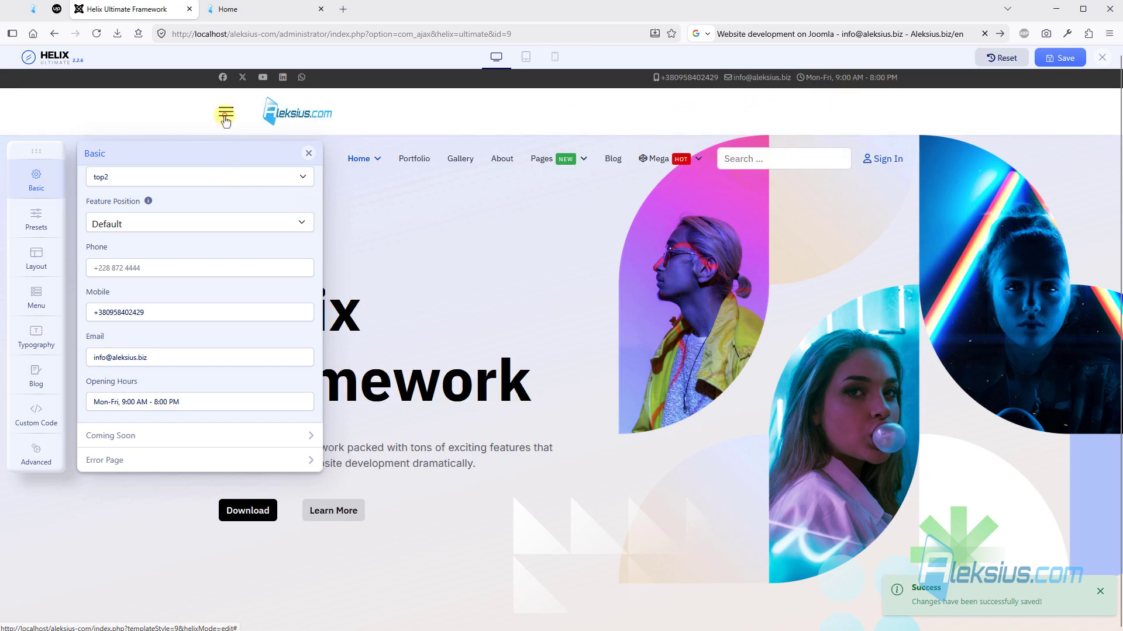
- Check the contact info in the desktop off-canvas menu, moving the settings panel out of the way and back, and close the menu
click(224, 119)
drag(118, 157, 543, 226)
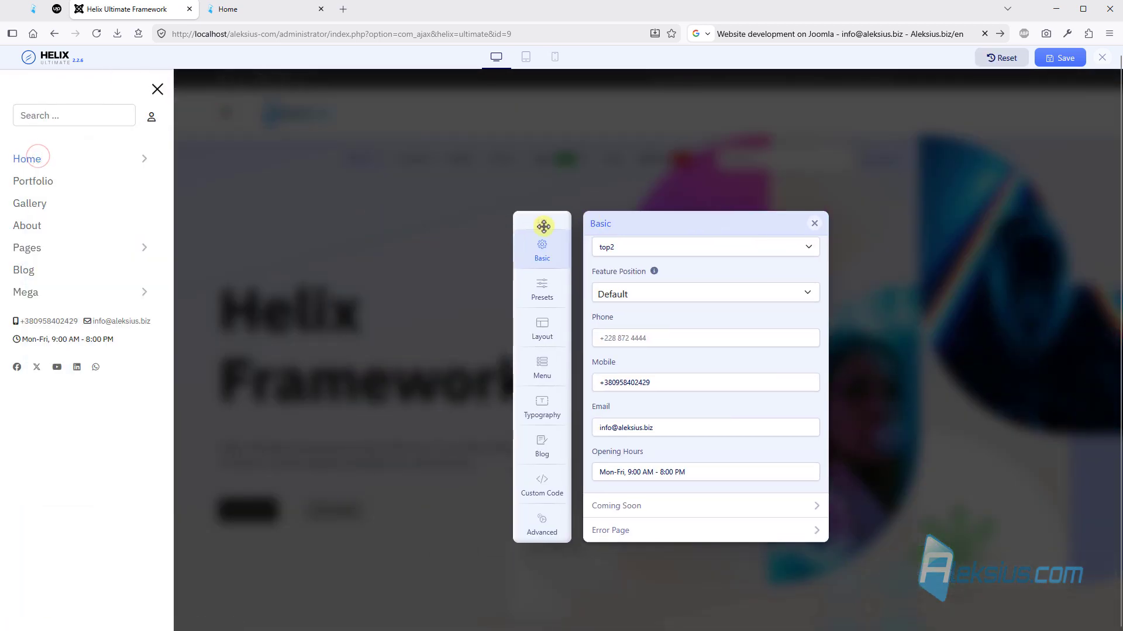
drag(457, 223, 50, 138)
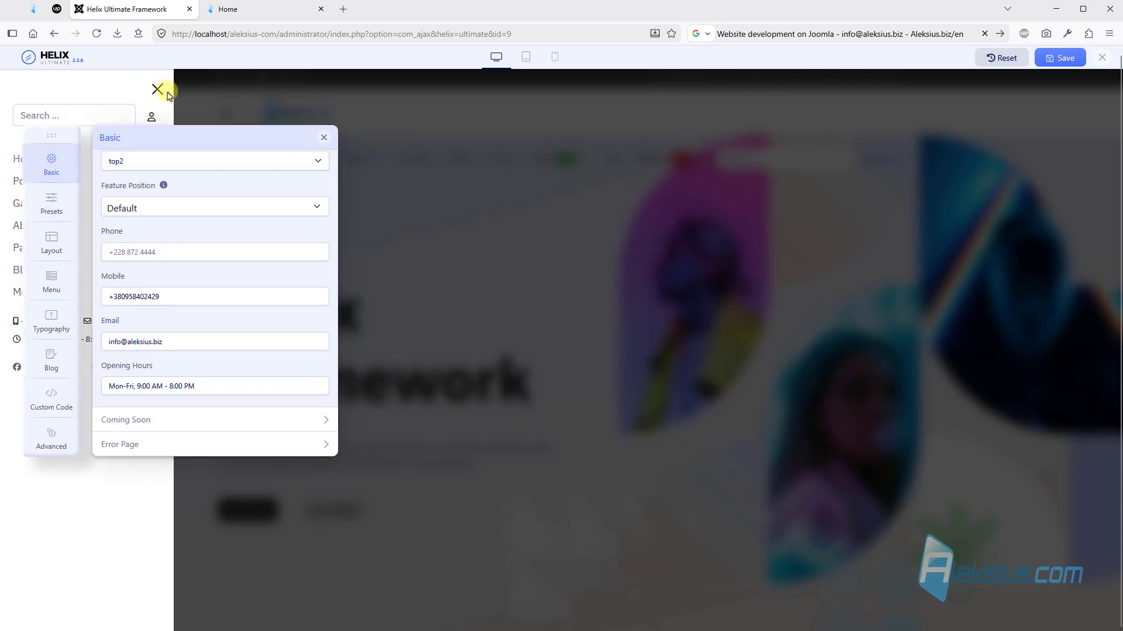
click(158, 88)
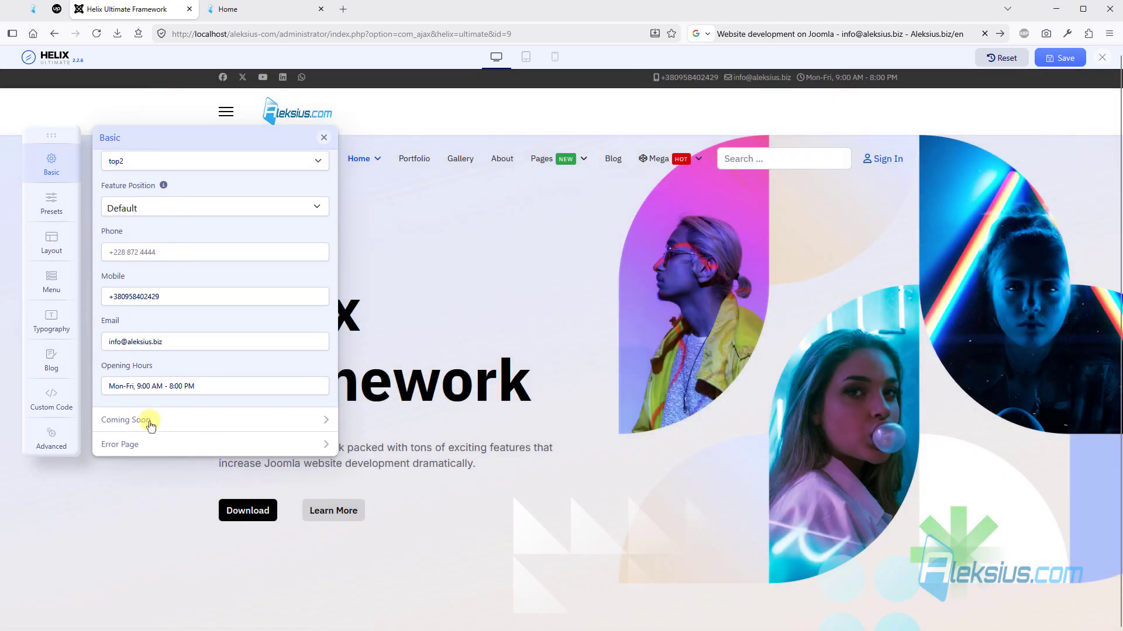
- Enable Coming Soon mode and switch on its Social Icons, Countdown and Enable Login options
click(150, 421)
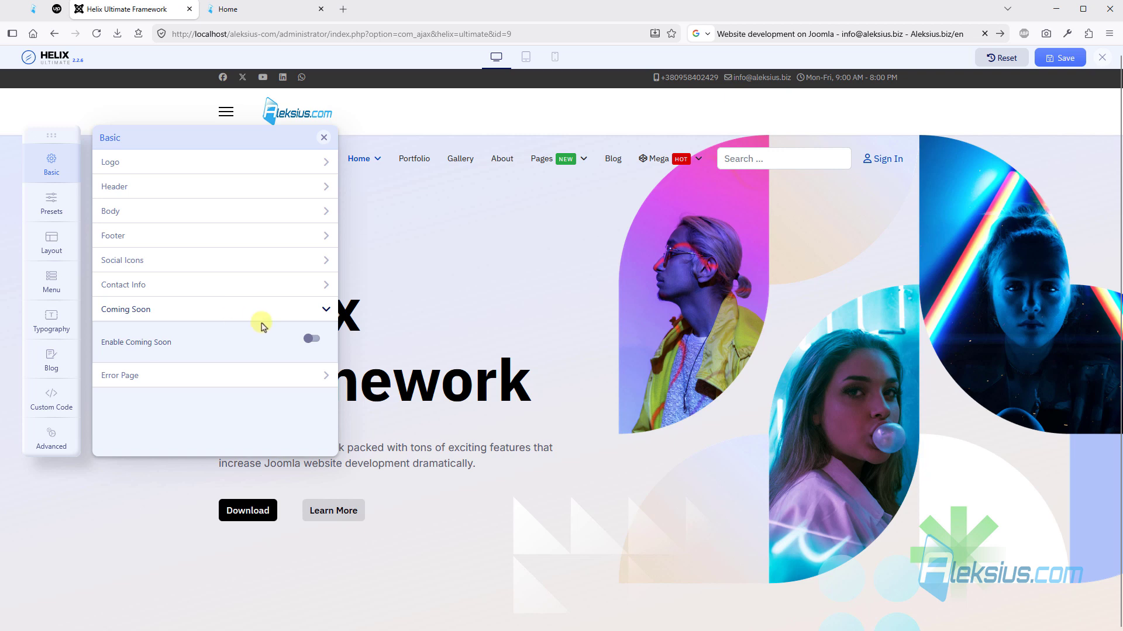
click(310, 341)
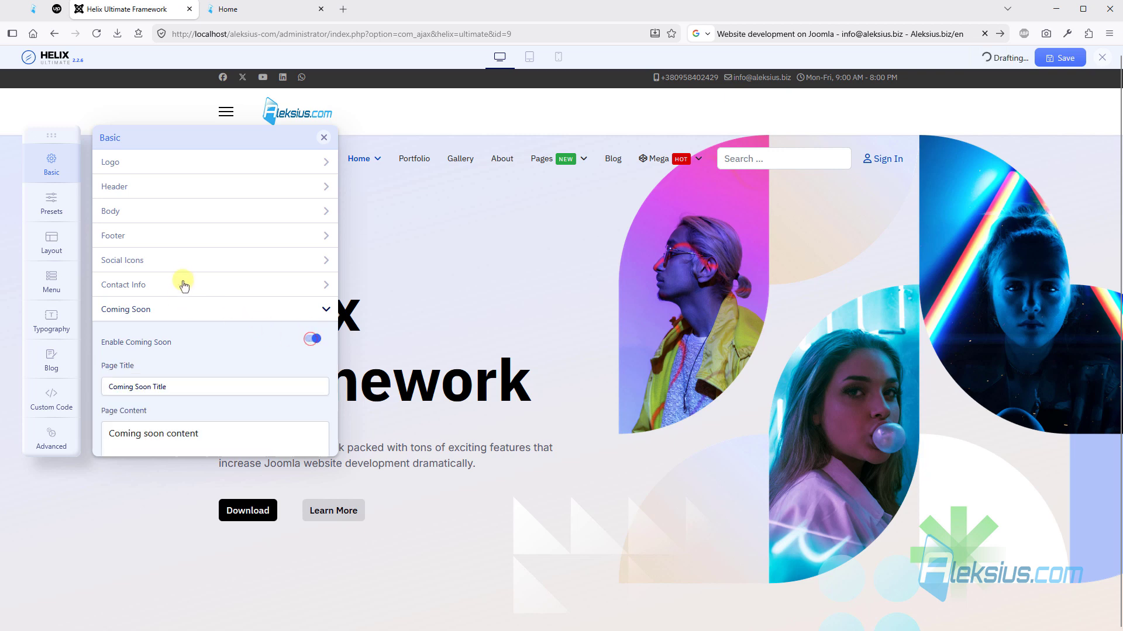
scroll(191, 281, down, 5)
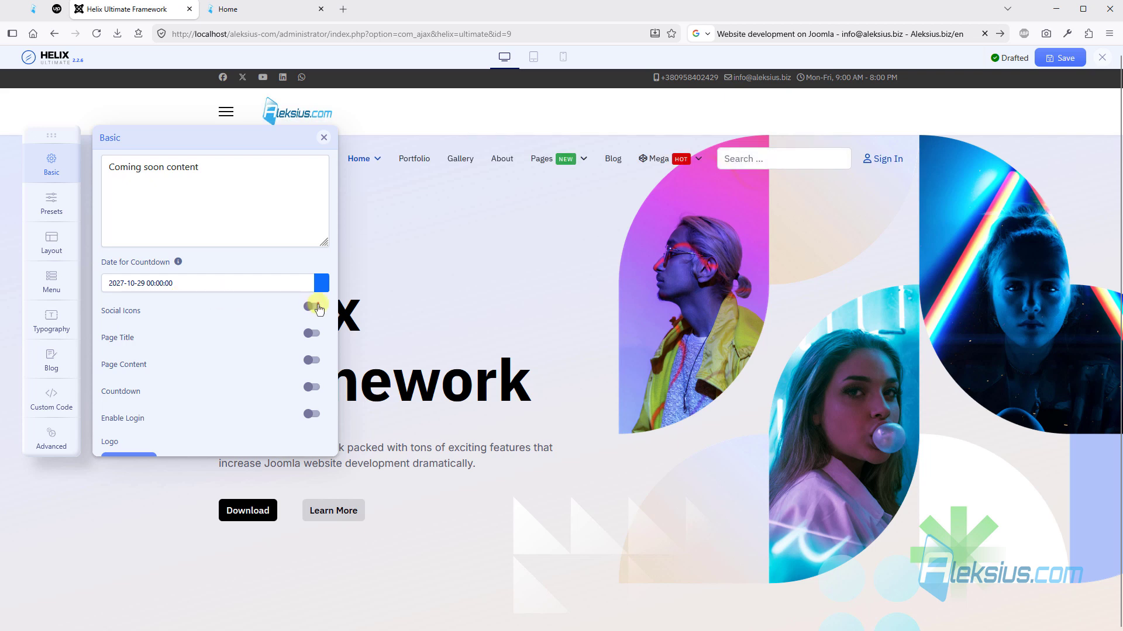
click(316, 306)
click(315, 389)
scroll(228, 386, down, 1)
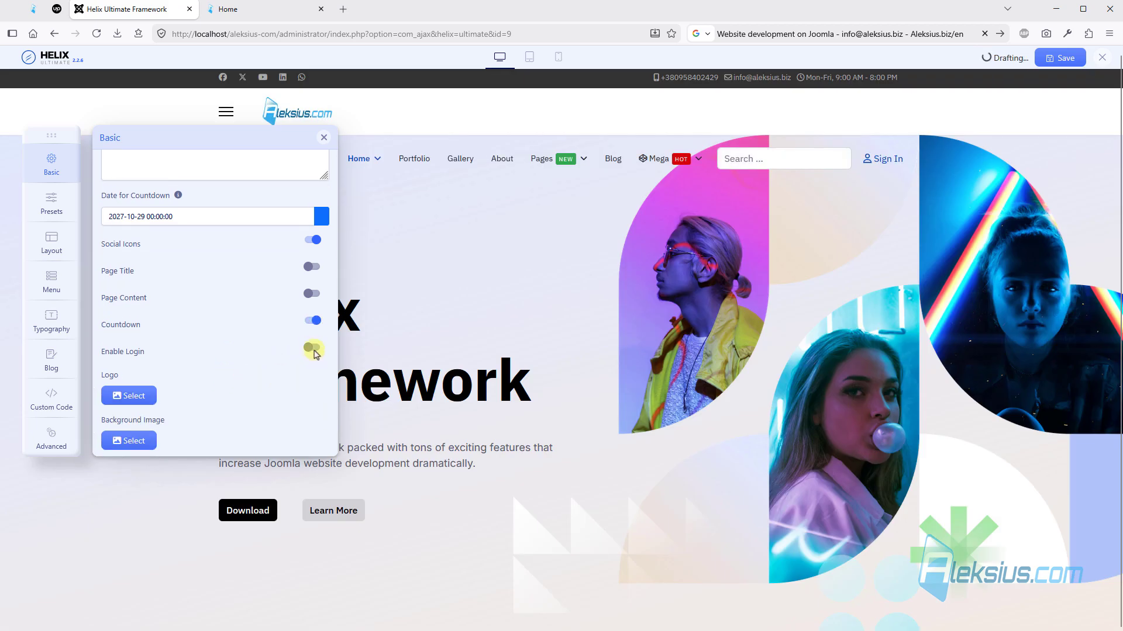
- Set the Coming Soon logo to aleksius-com-logo-b.png and save the settings
click(128, 396)
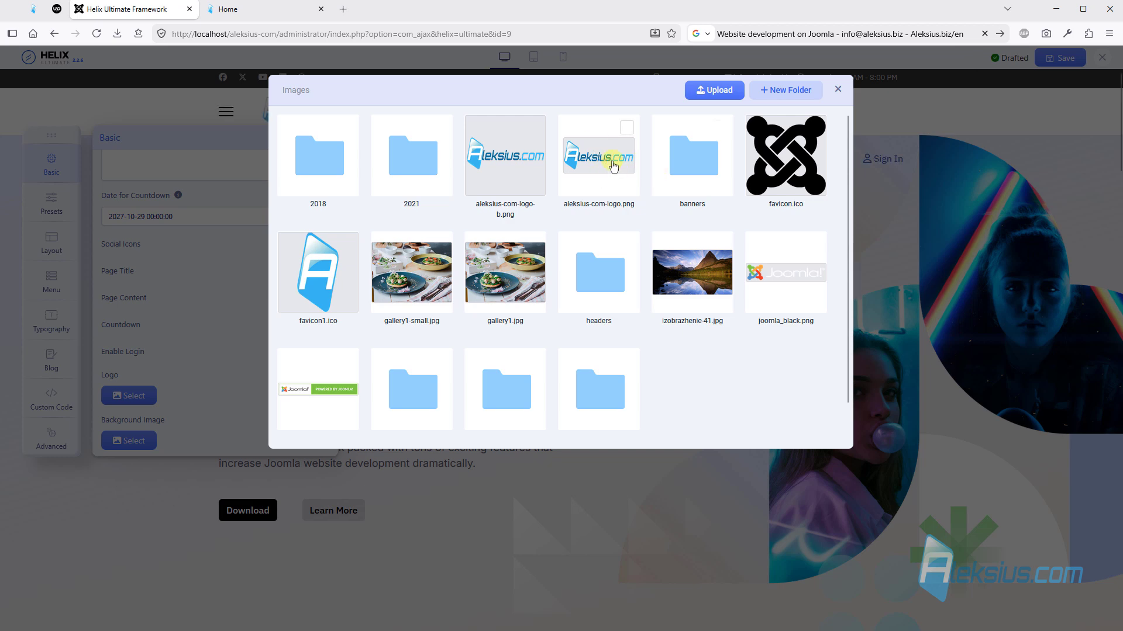
click(509, 165)
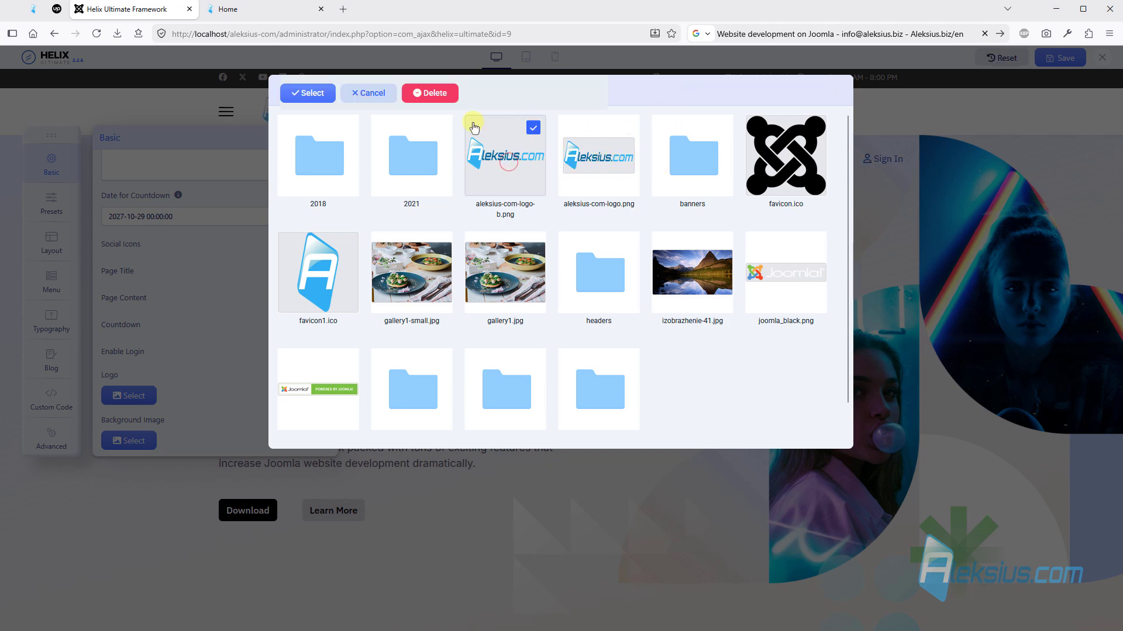
click(304, 94)
scroll(182, 277, down, 4)
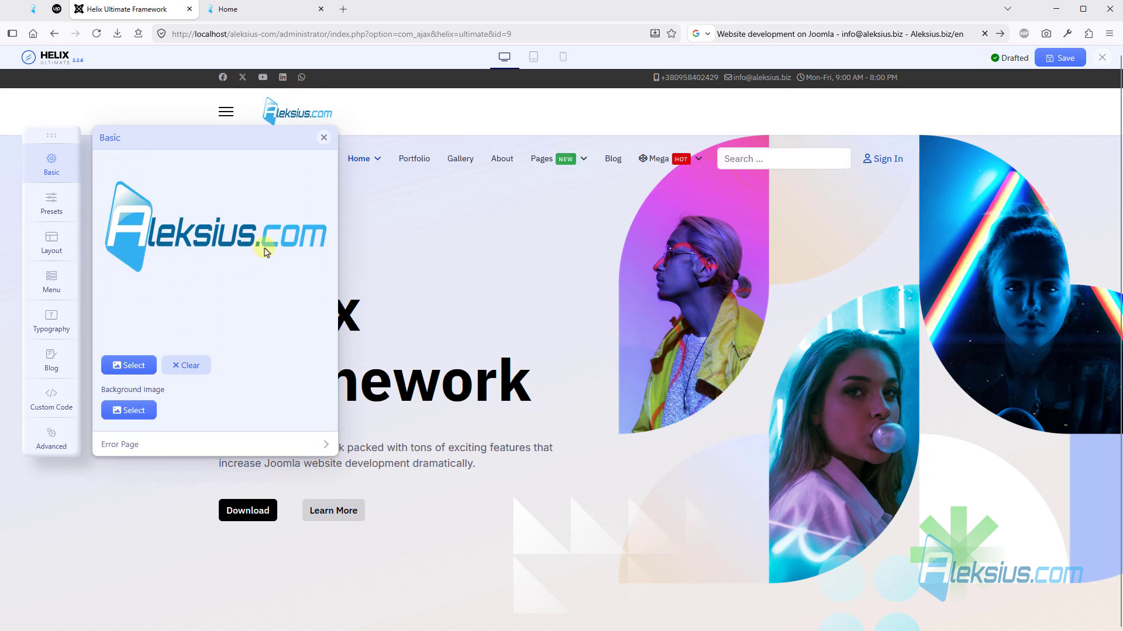
click(1059, 57)
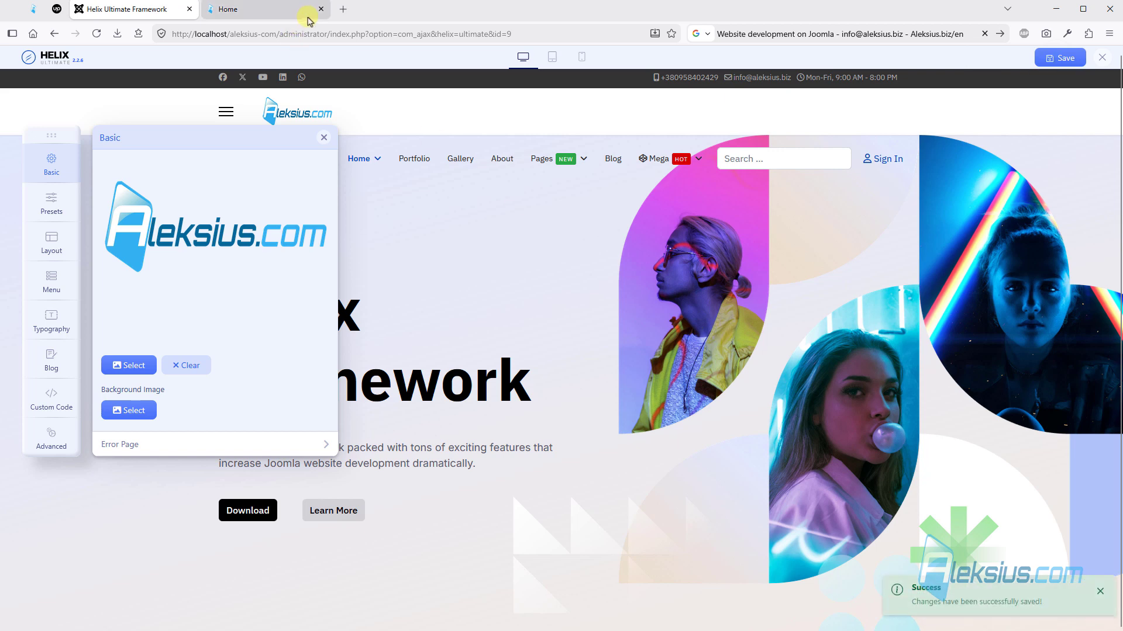
- Examine the Coming Soon page on the site, including its logo, countdown, social icons and login form
click(270, 11)
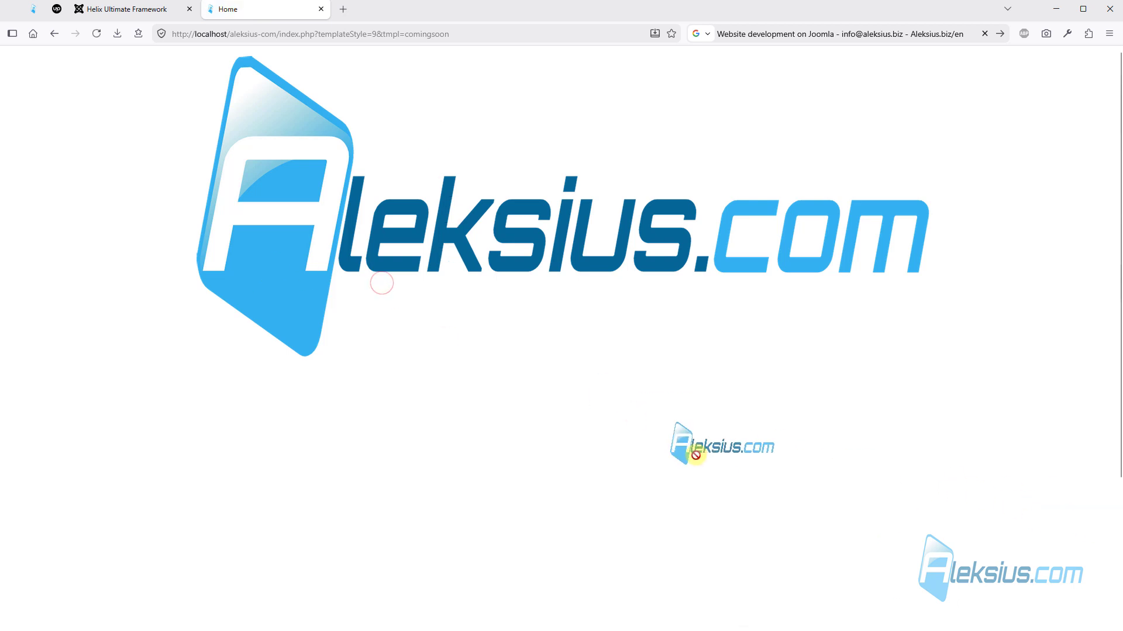
scroll(514, 342, down, 3)
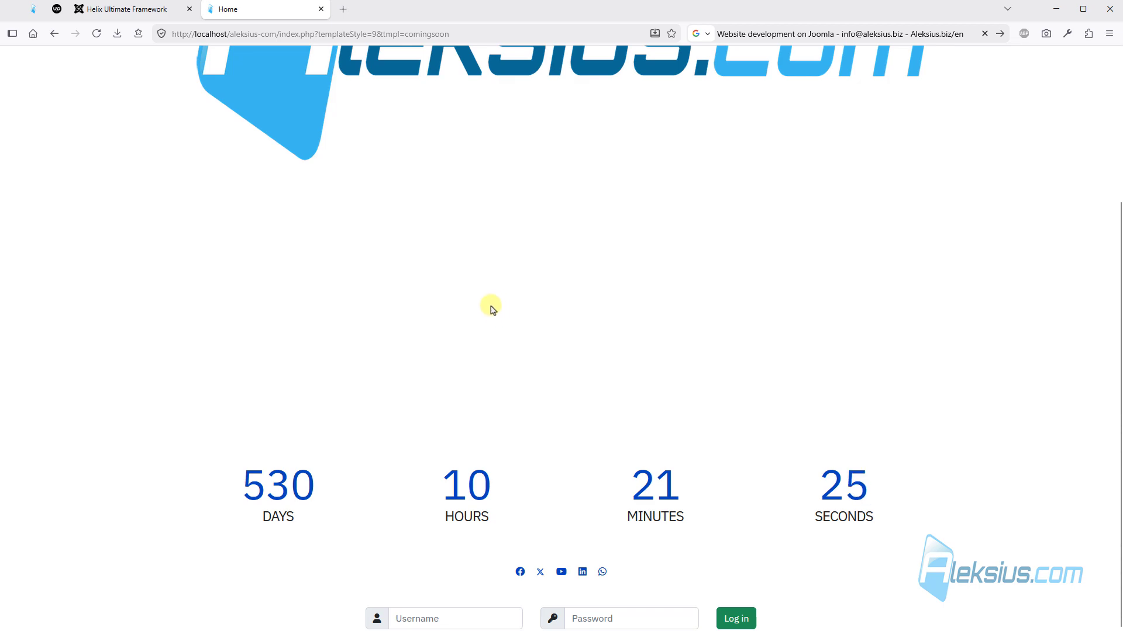
scroll(488, 306, up, 3)
- Replace the Coming Soon logo with aleksius-com-logo.png and save the settings
click(138, 9)
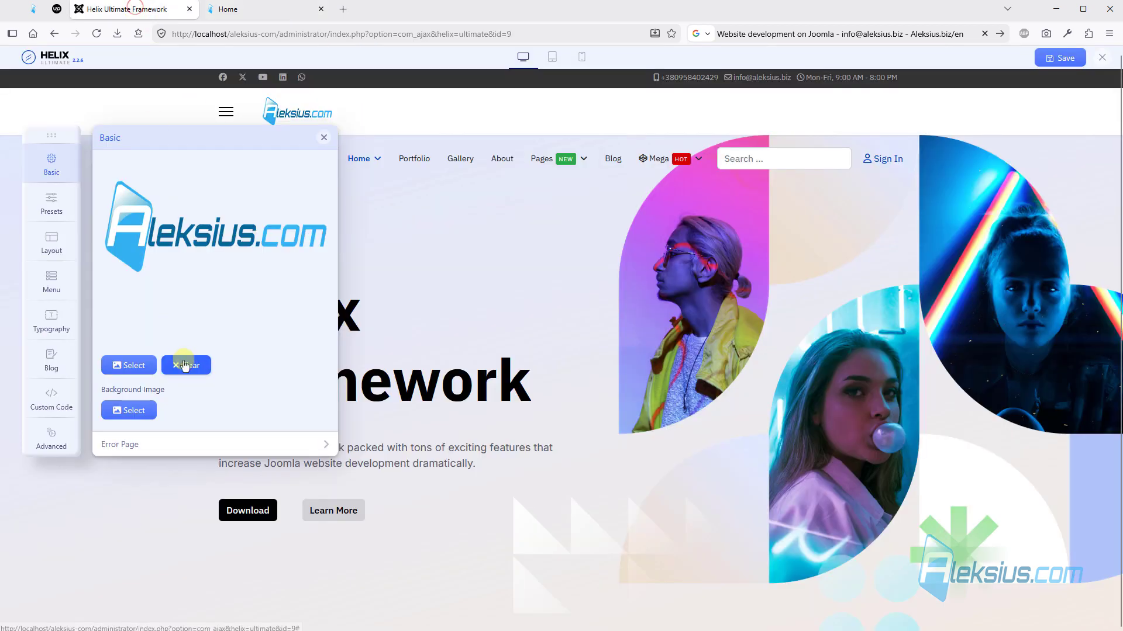
click(190, 375)
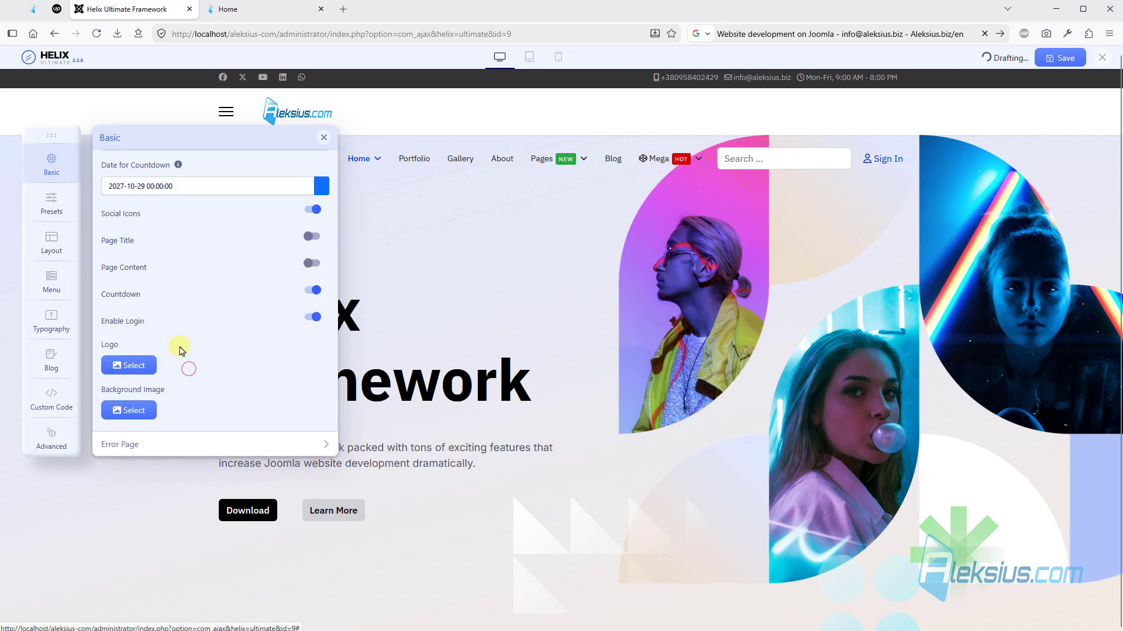
click(130, 365)
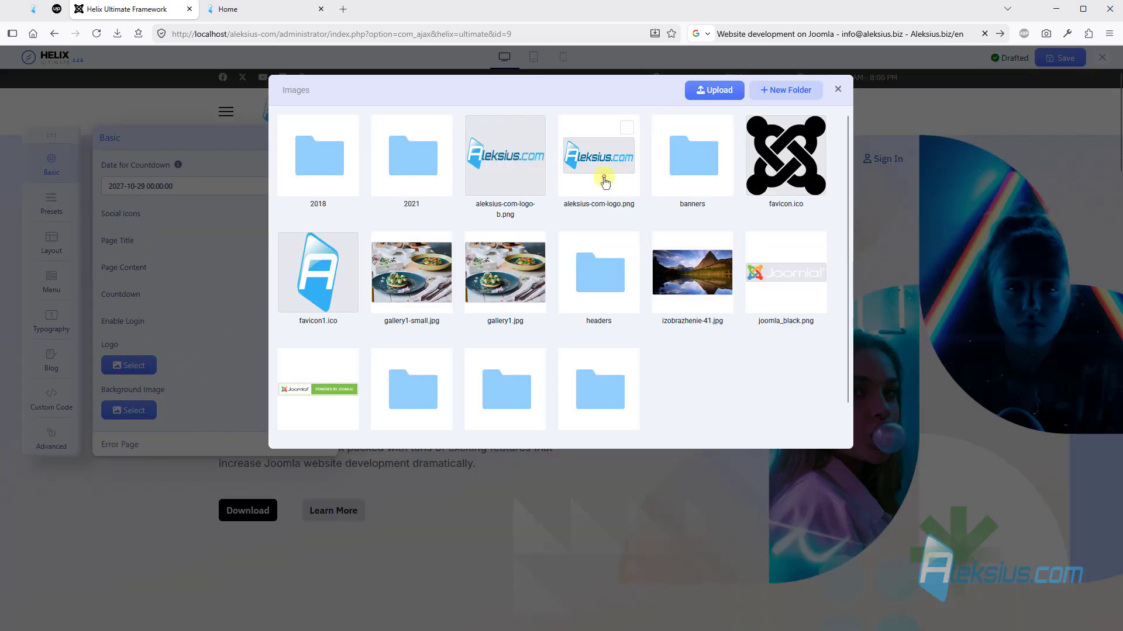
click(604, 182)
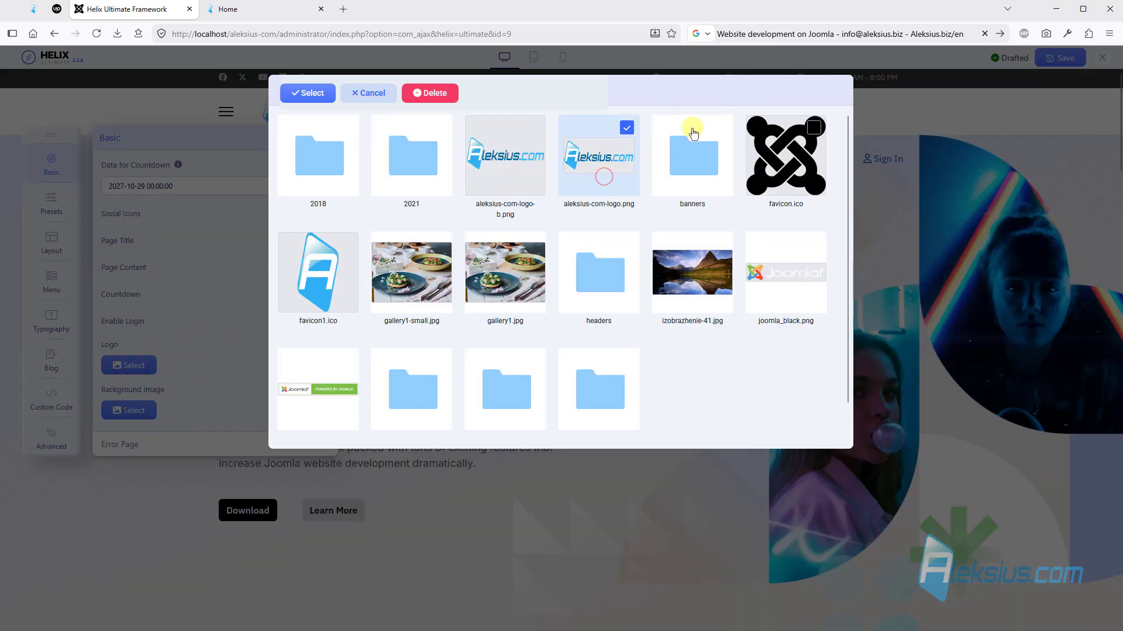
click(313, 95)
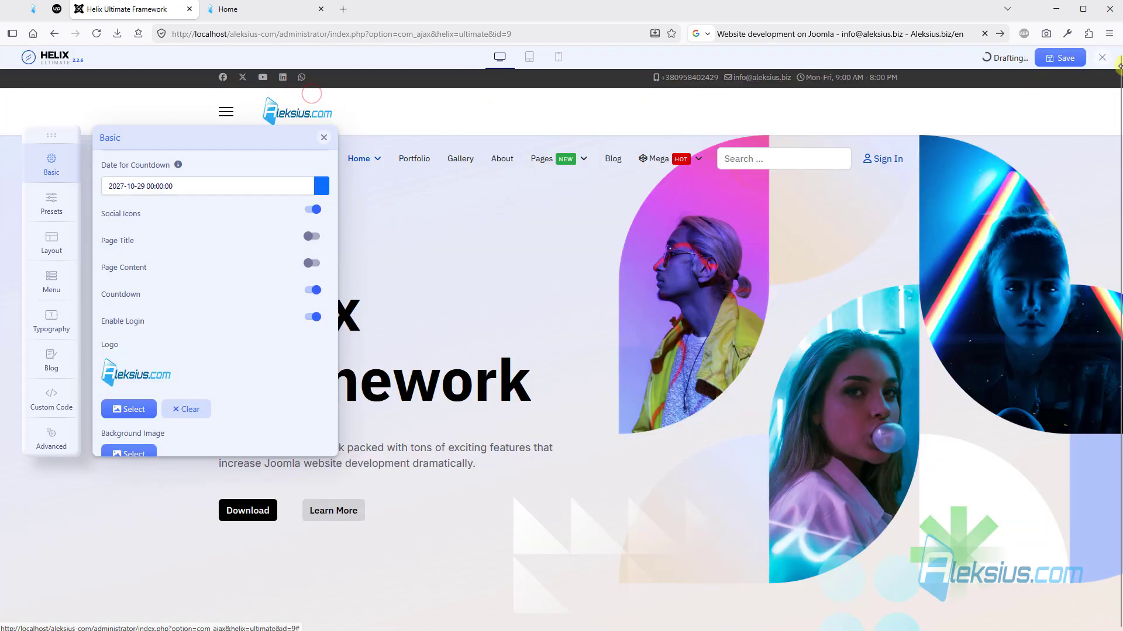
- Check the updated Coming Soon page on the site, turn Coming Soon mode off and save the settings
click(250, 10)
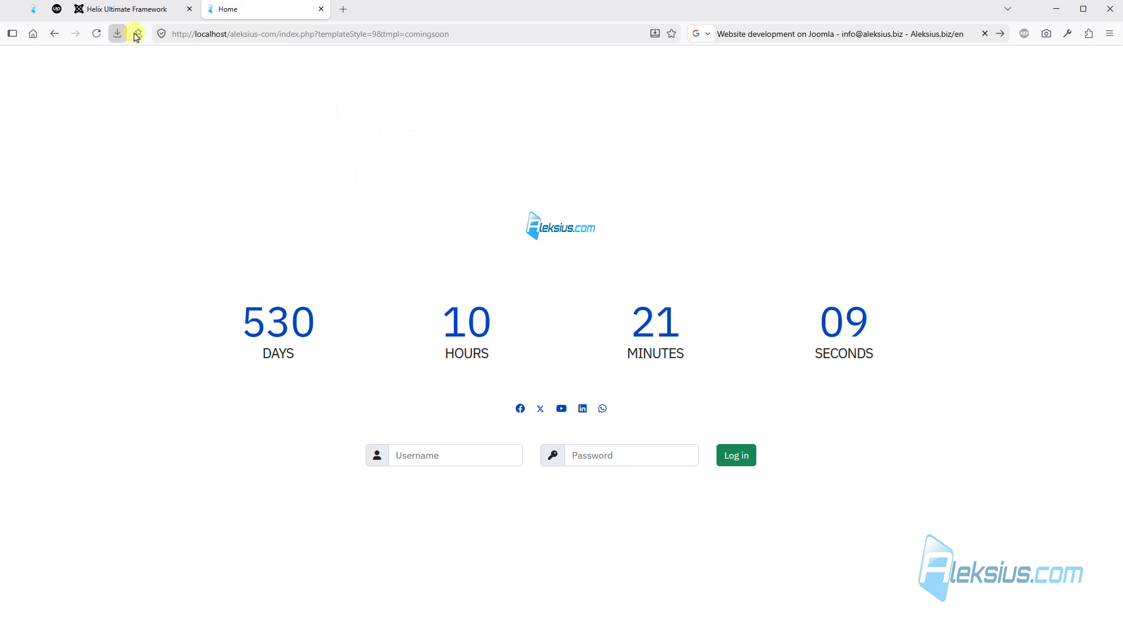
click(130, 10)
scroll(259, 263, up, 2)
scroll(259, 262, up, 5)
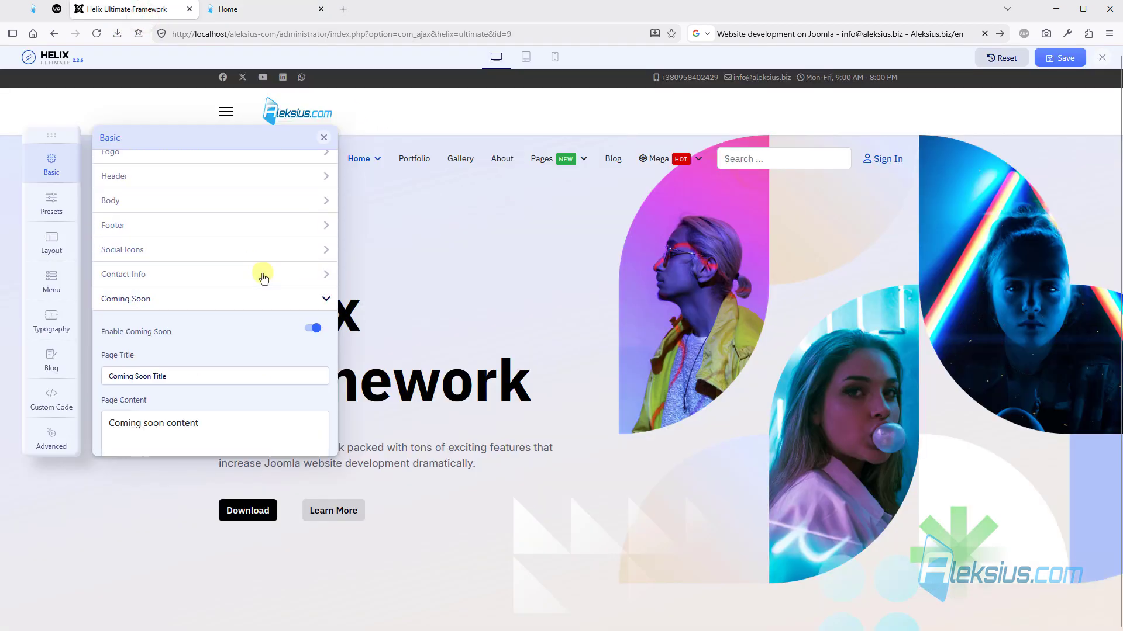
click(313, 336)
click(1080, 53)
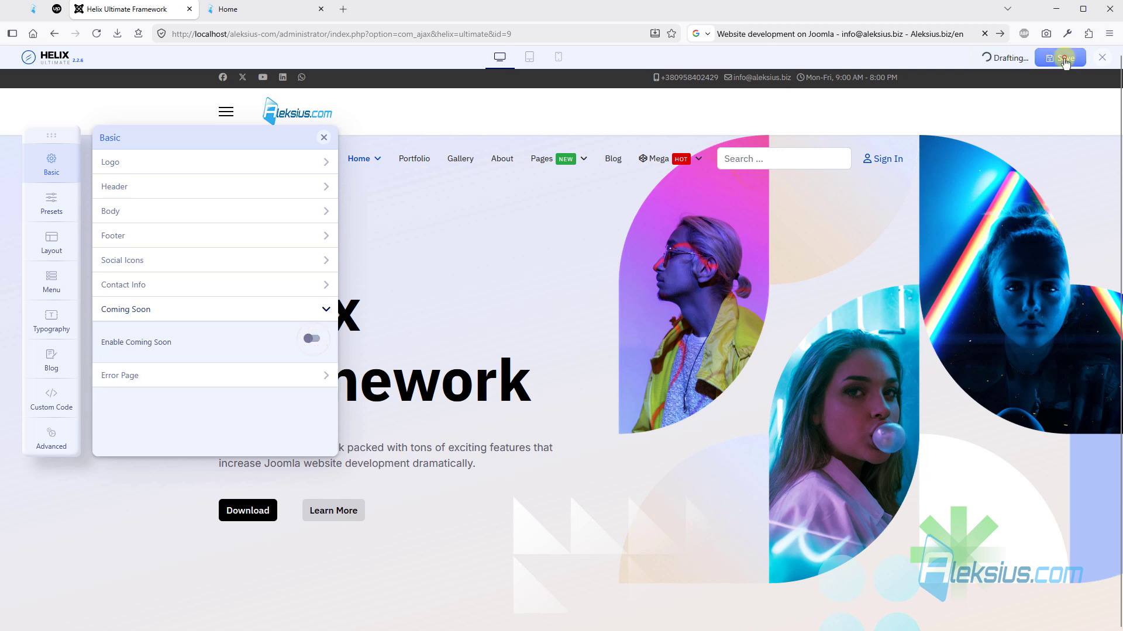
- Reload the site page to check the home page with Coming Soon mode off, and return to the template settings
click(278, 16)
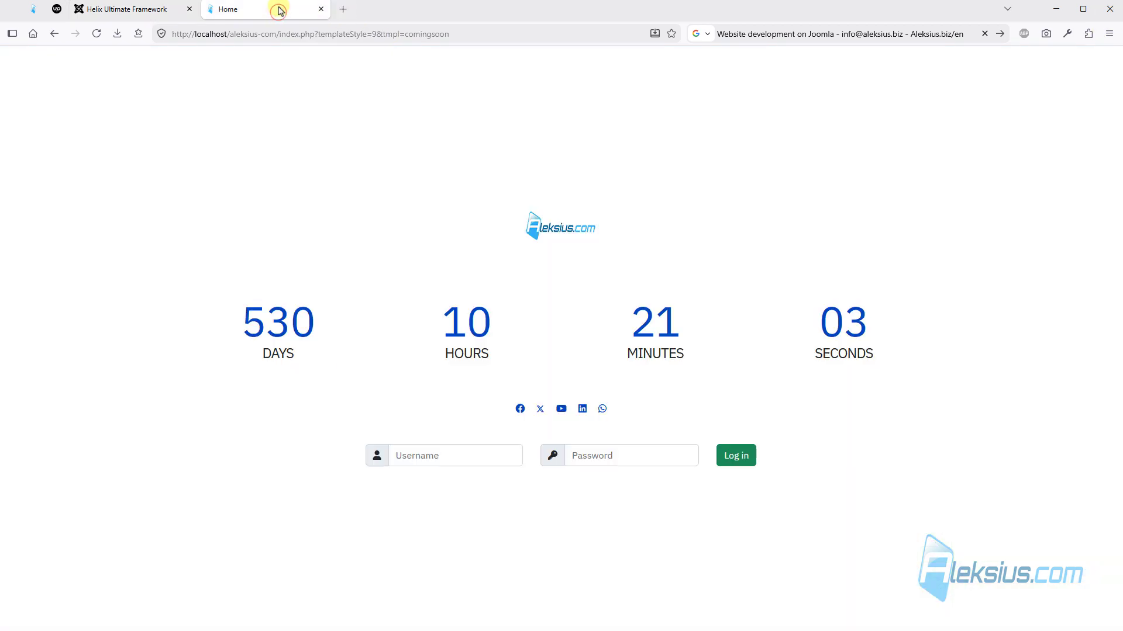
key(F5)
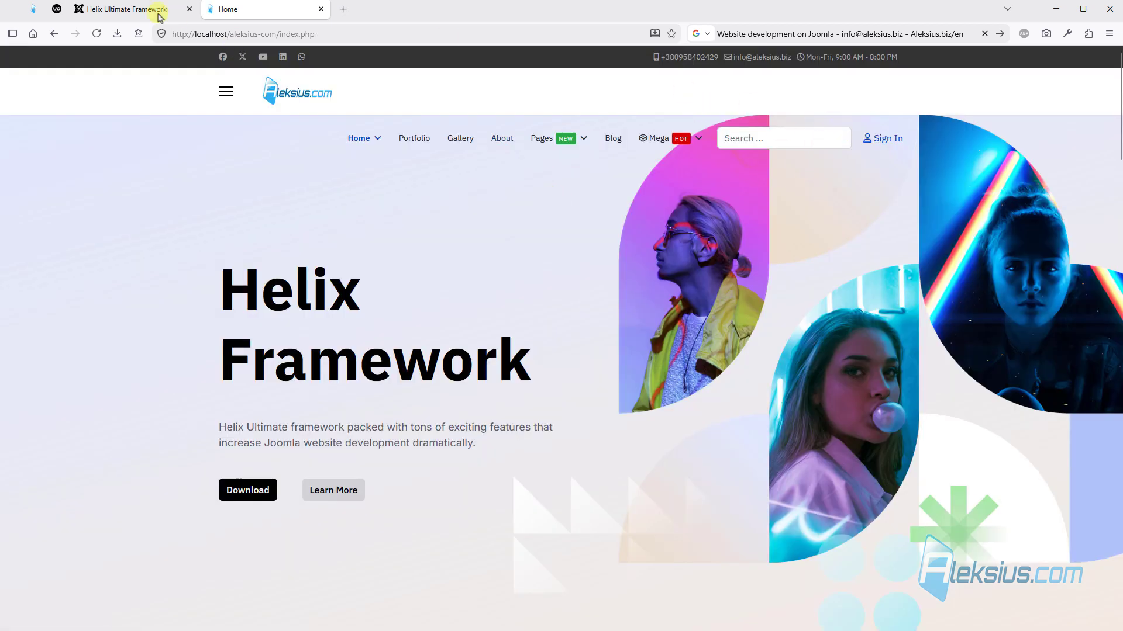
click(159, 16)
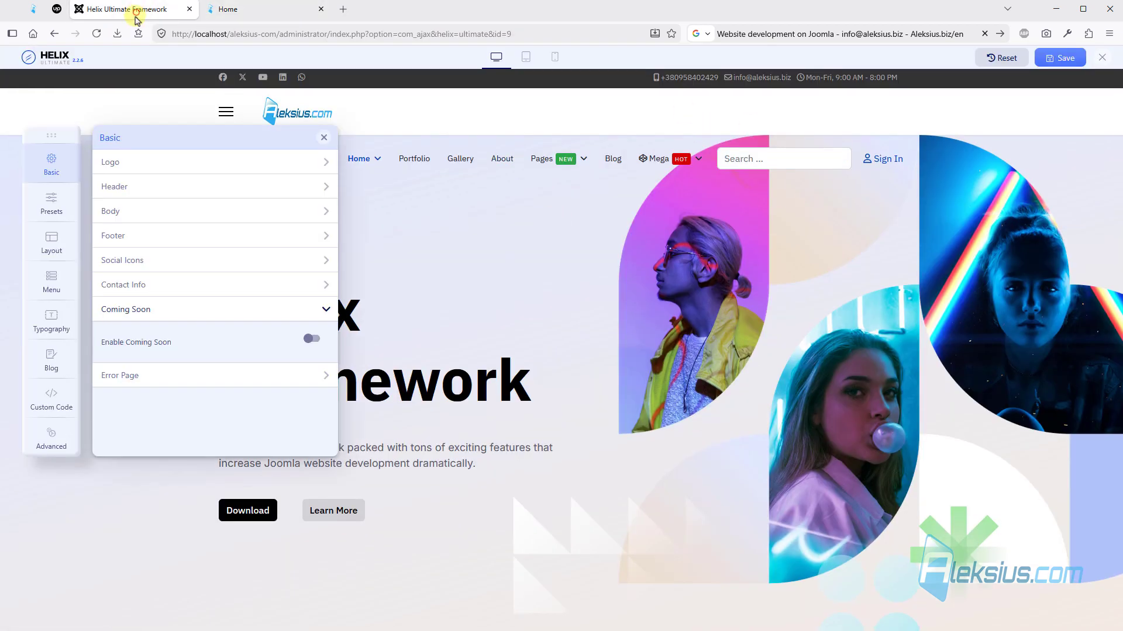
- Turn off the search option in the Header settings and save the settings
click(145, 186)
scroll(261, 228, down, 5)
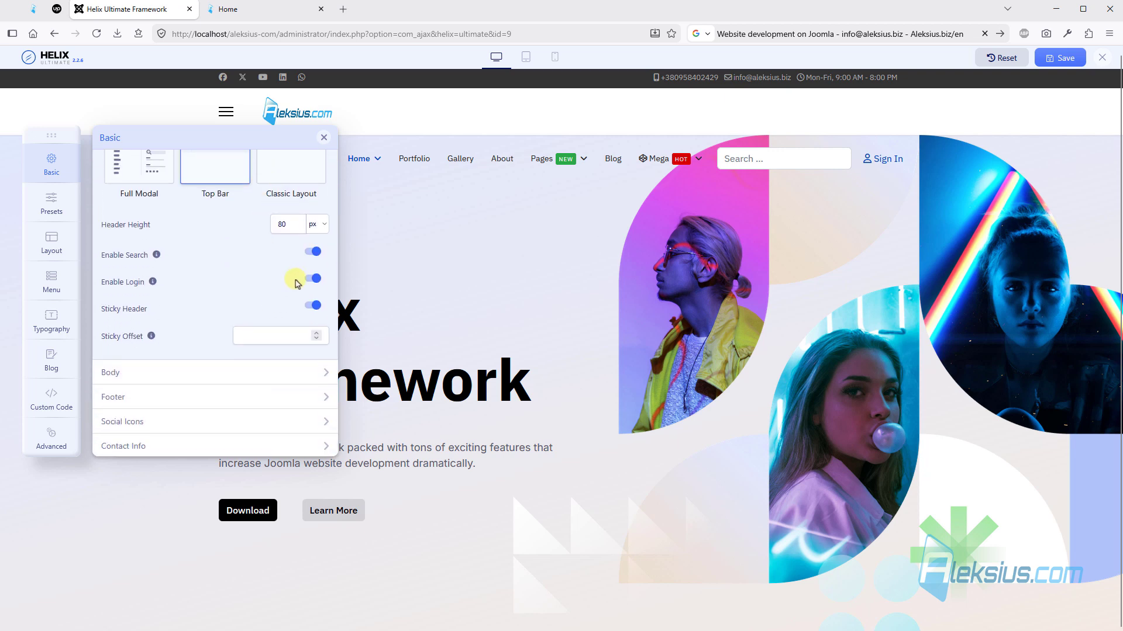
click(310, 253)
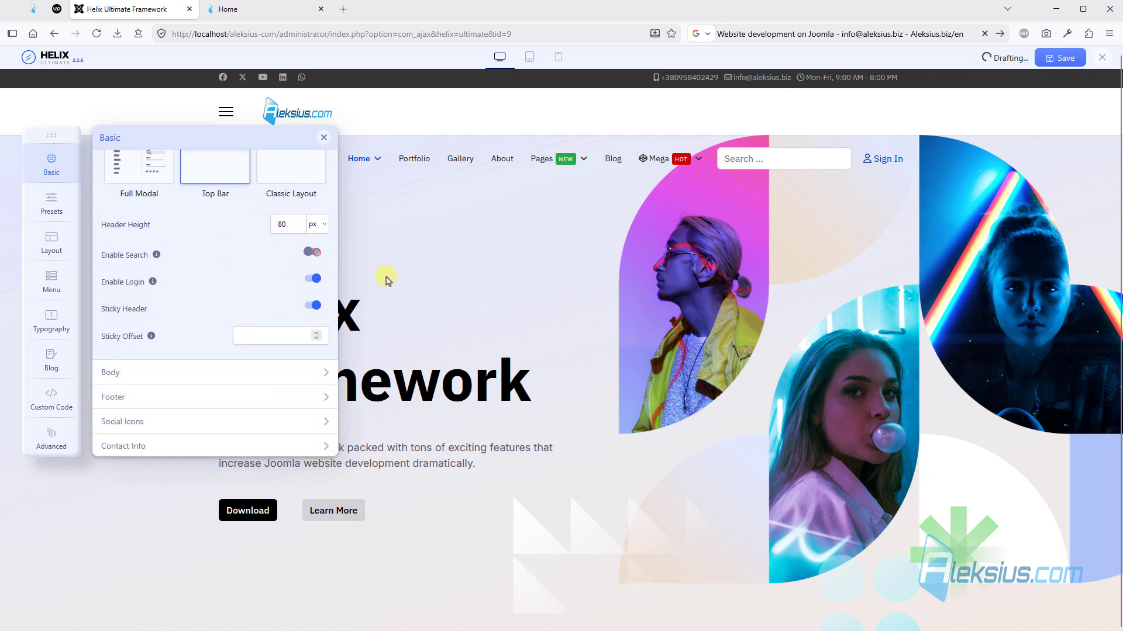
click(1063, 59)
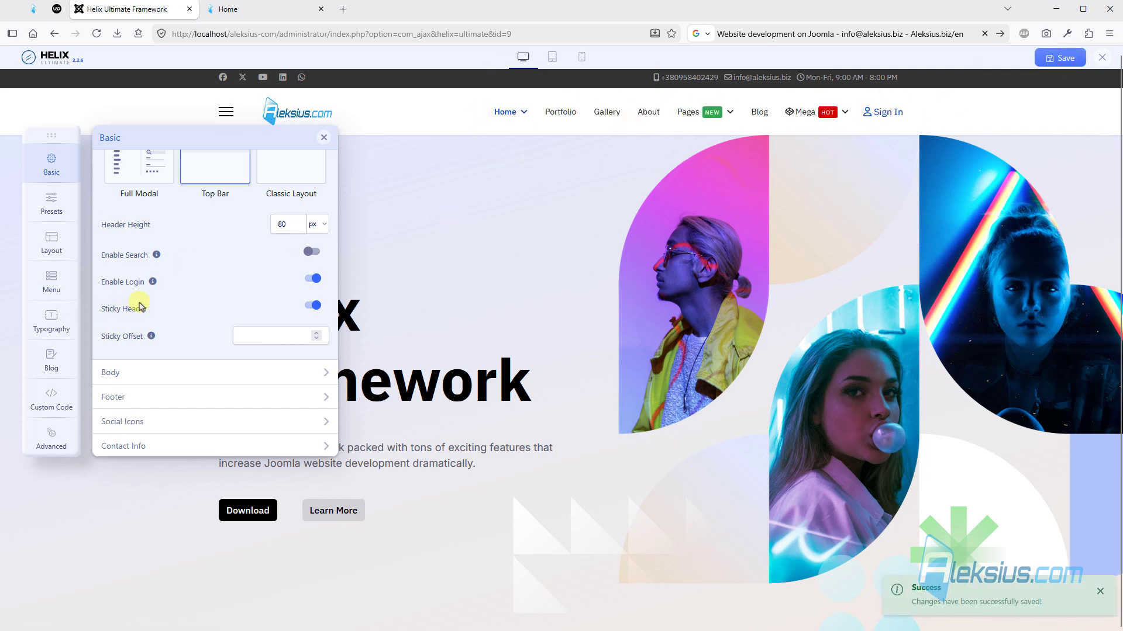
- Open the Error Page settings and view the site's error page by loading the nonexistent address index.php/hhhh
scroll(140, 305, down, 1)
click(152, 440)
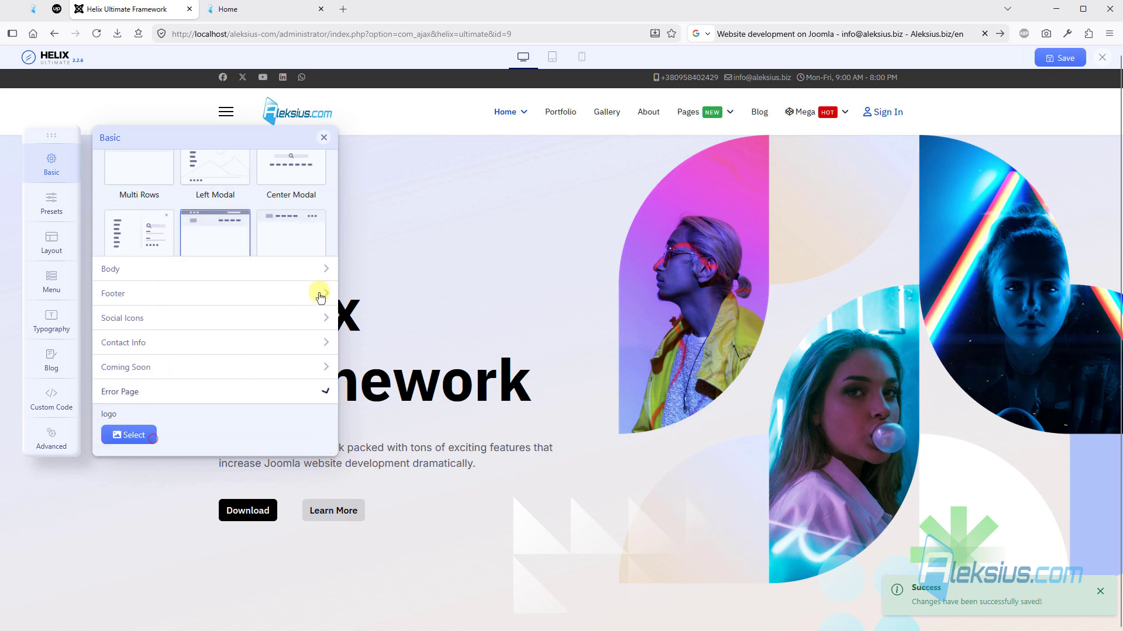
click(272, 13)
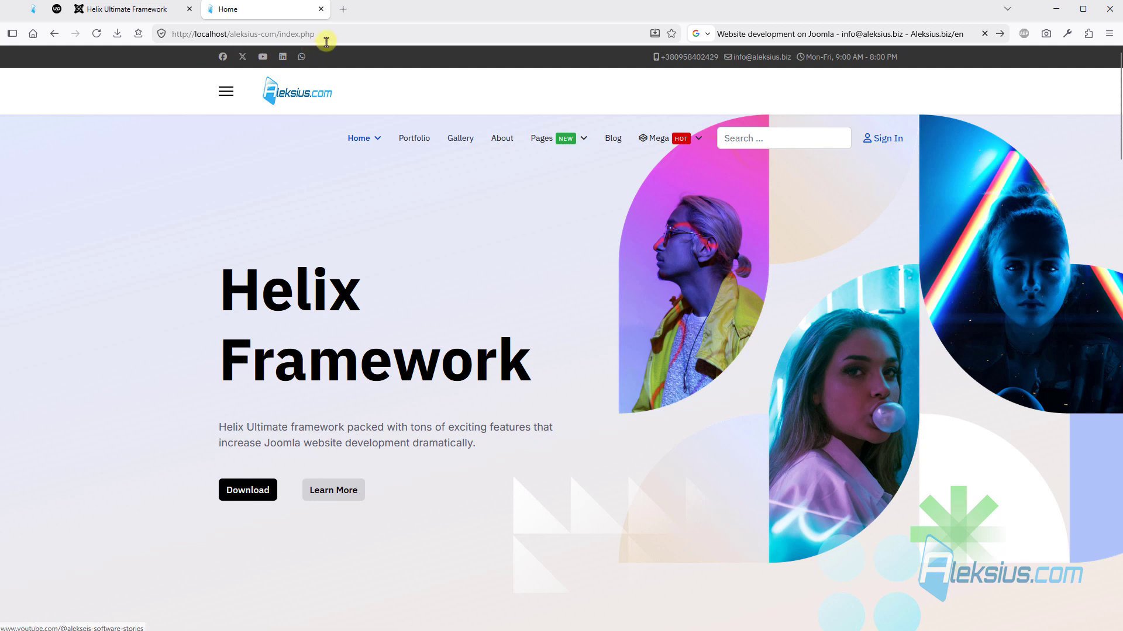
click(325, 35)
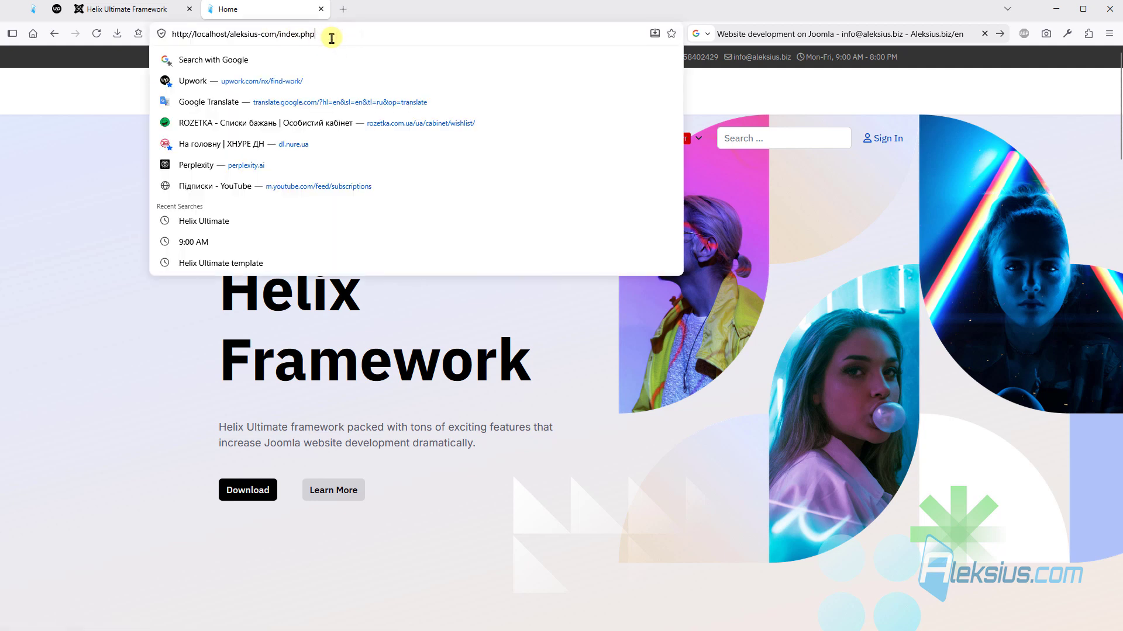
text(/hhhh)
key(Return)
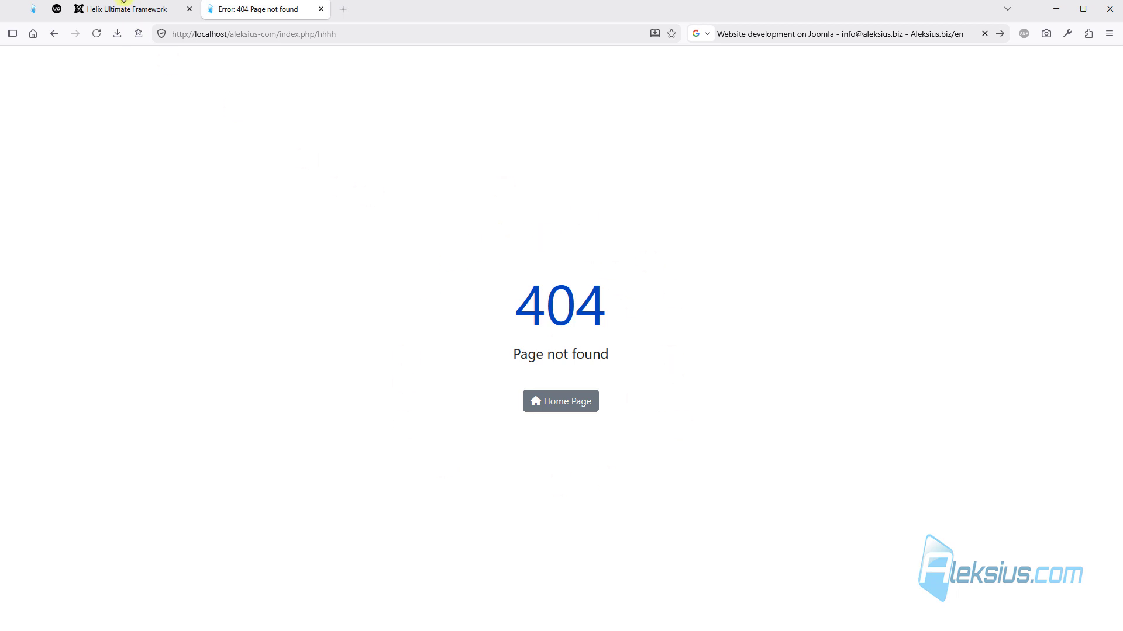
- Set the Error Page logo to aleksius-com-logo.png and save the settings
click(125, 9)
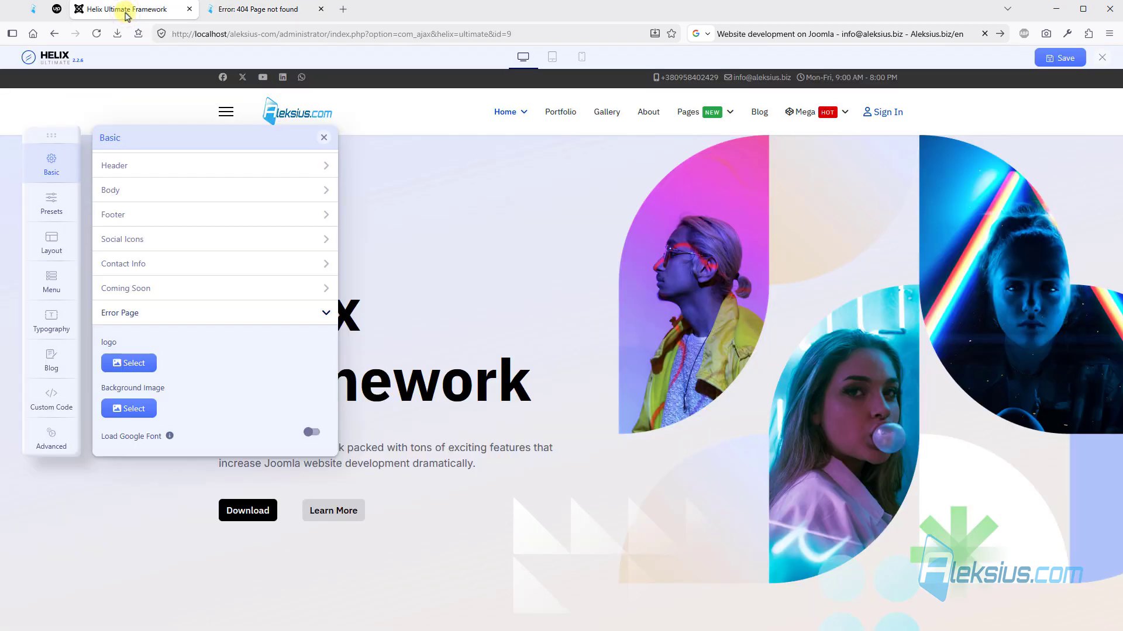
click(130, 363)
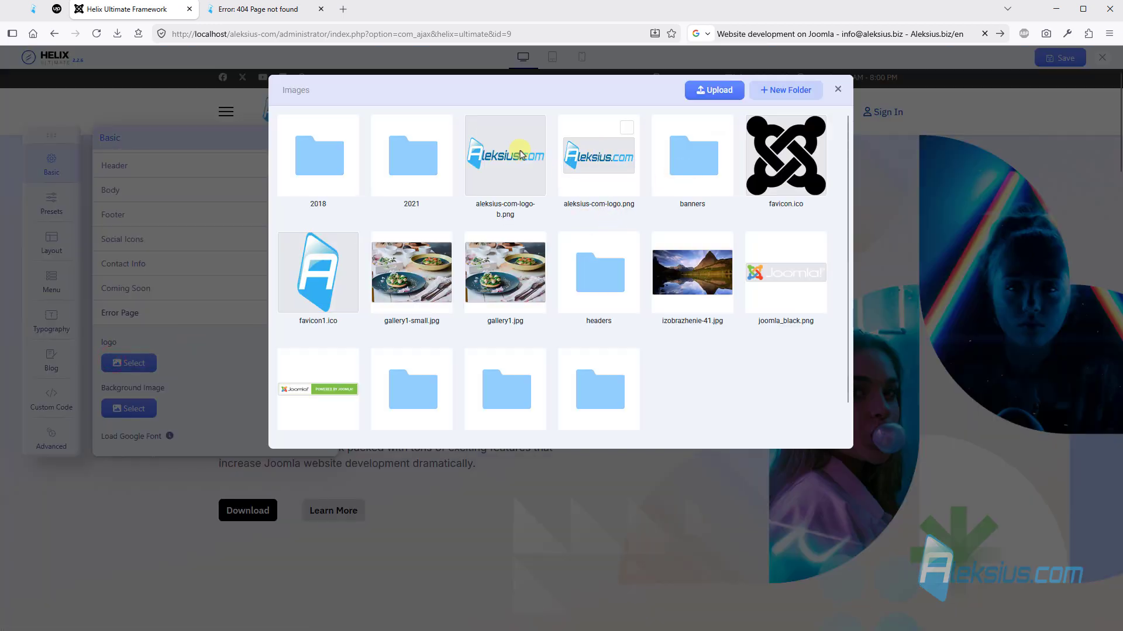
click(637, 153)
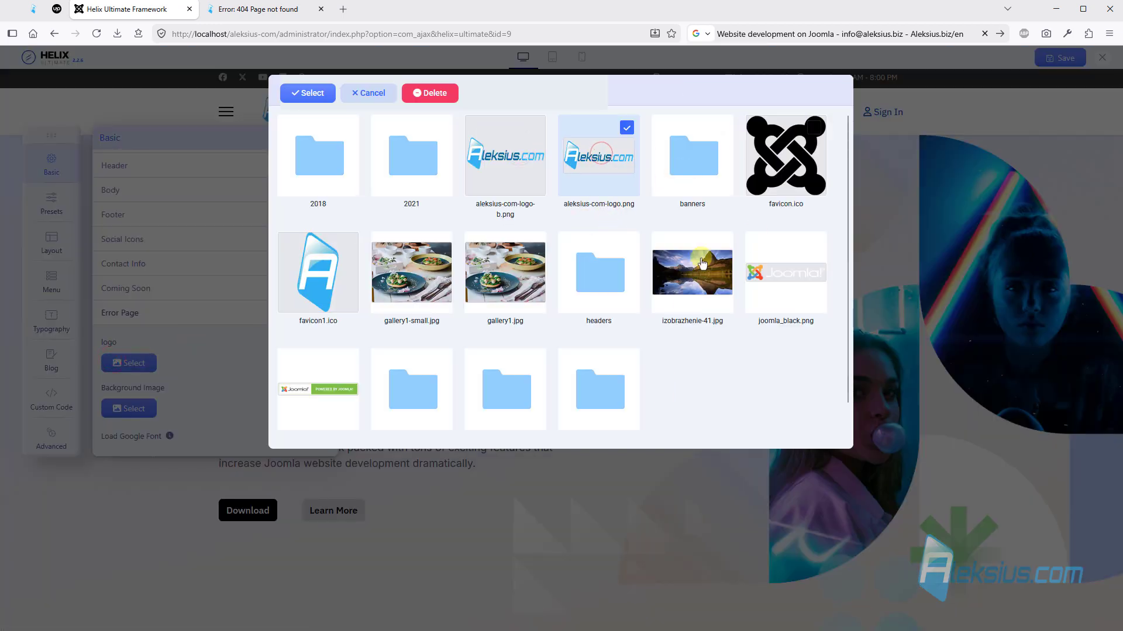
click(309, 91)
scroll(146, 377, down, 1)
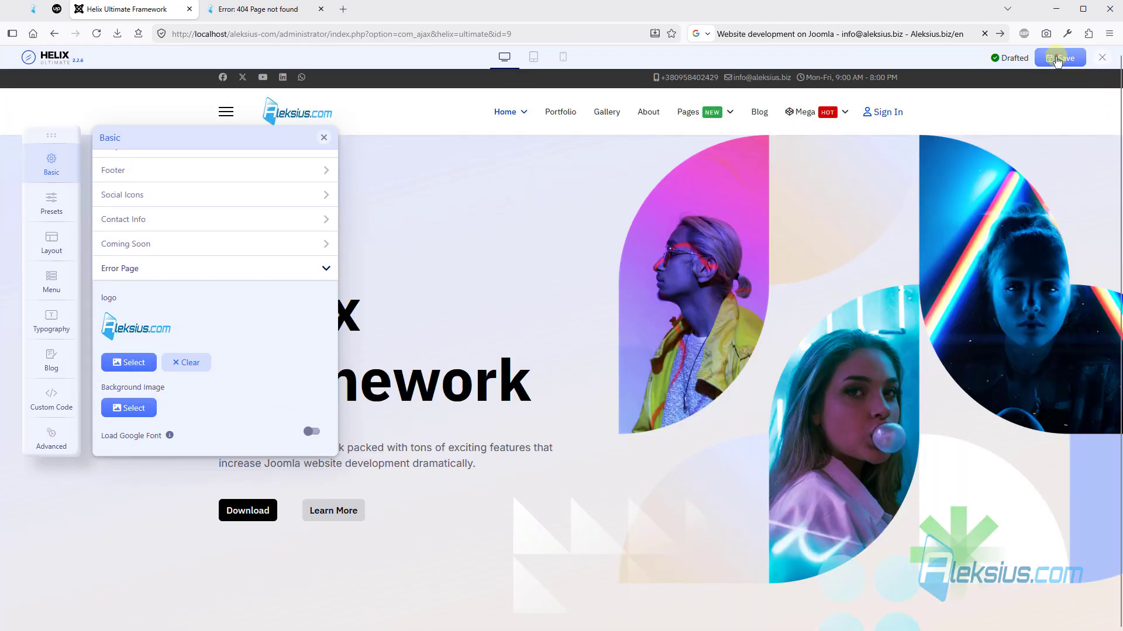
- Reload the site's 404 page to check its logo and return to the home page
click(258, 9)
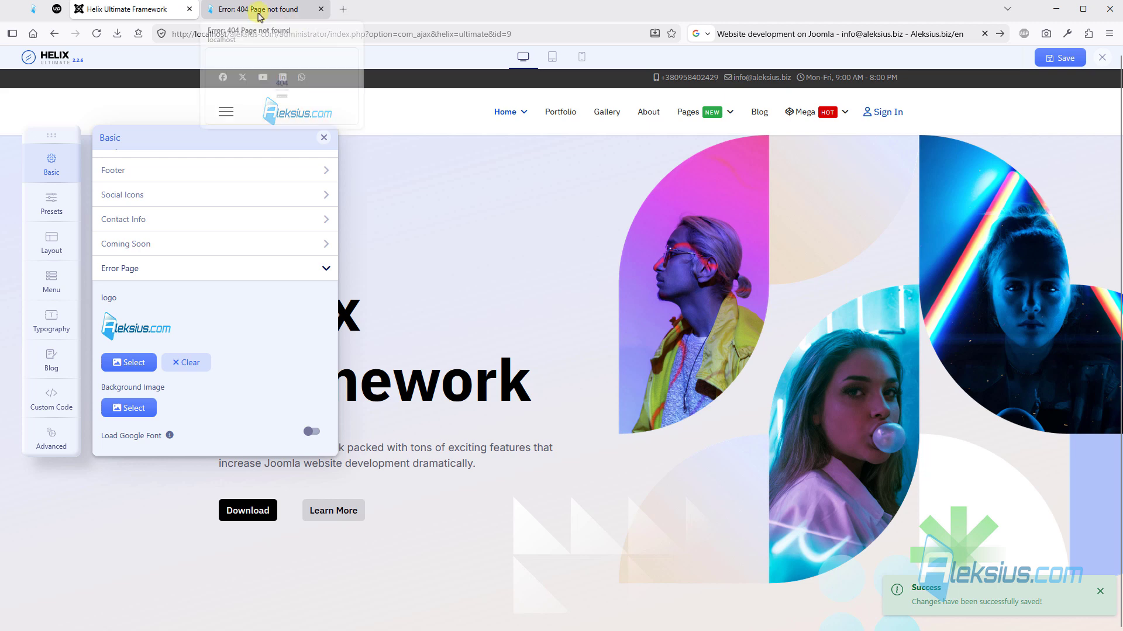
key(F5)
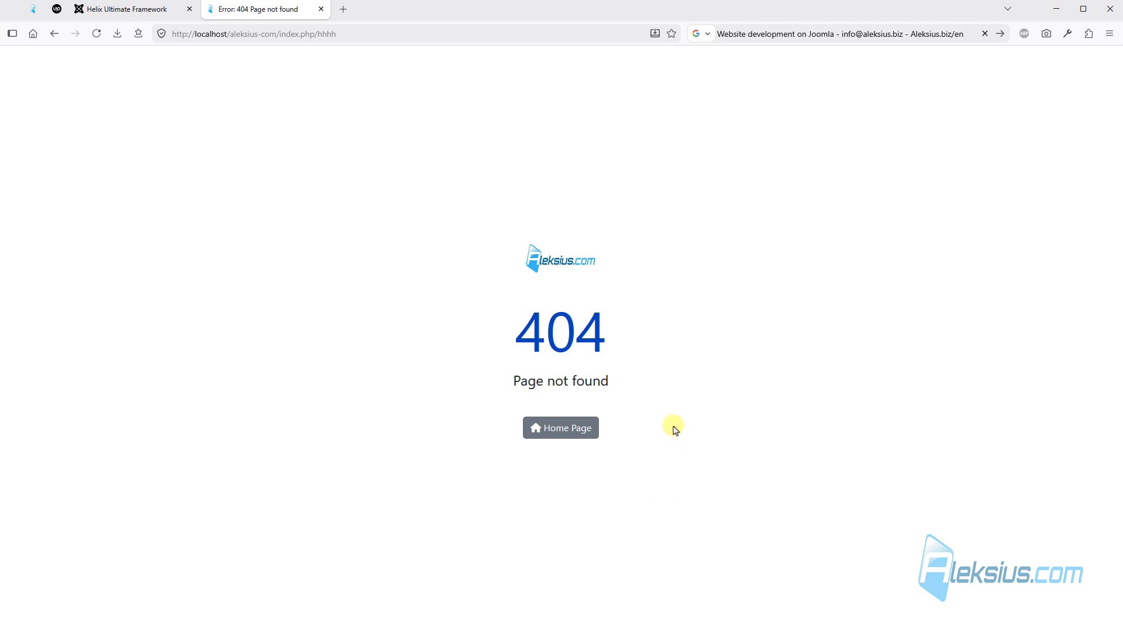
key(ctrl+shift+Tab)
click(283, 13)
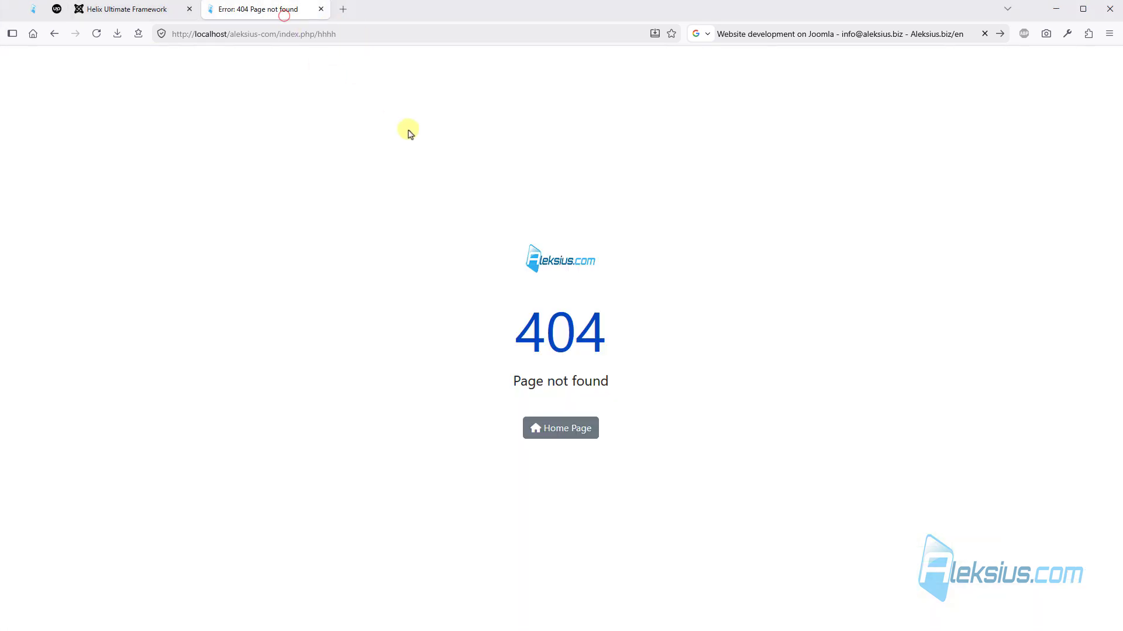
- Try the predefined color presets Preset 2, Preset 3 and Preset 4 in turn on the site preview
click(131, 10)
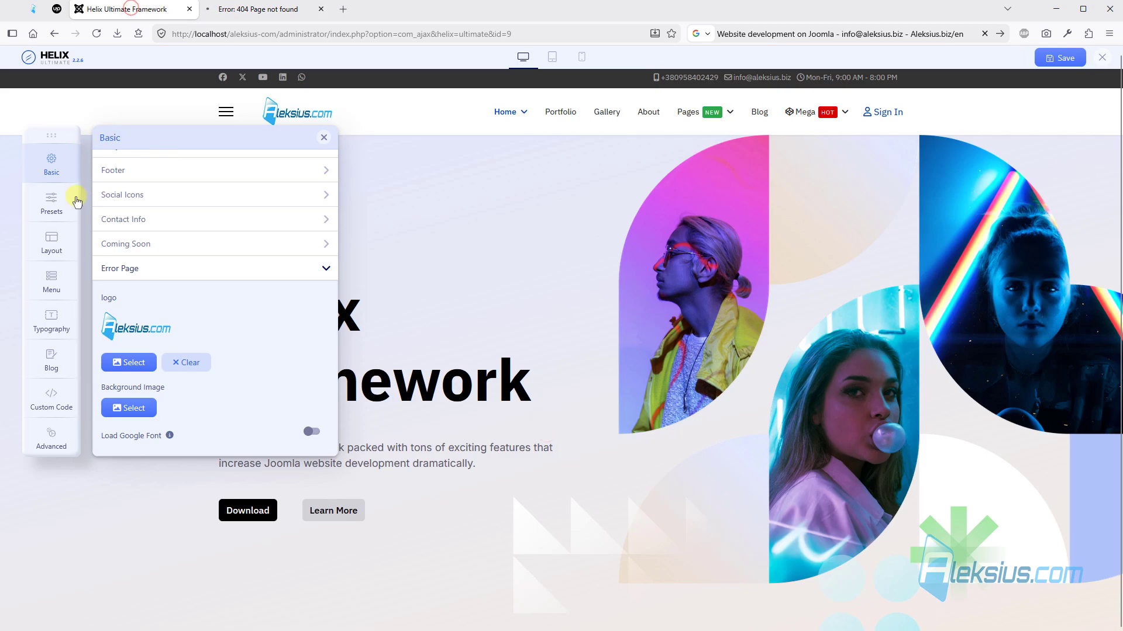
click(41, 206)
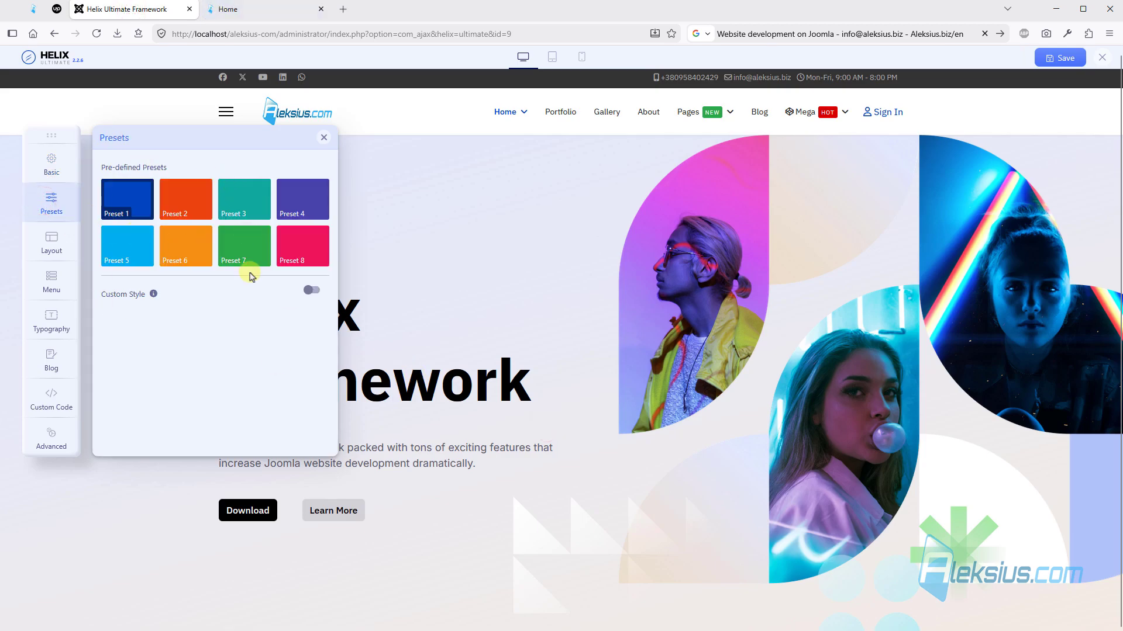
click(175, 199)
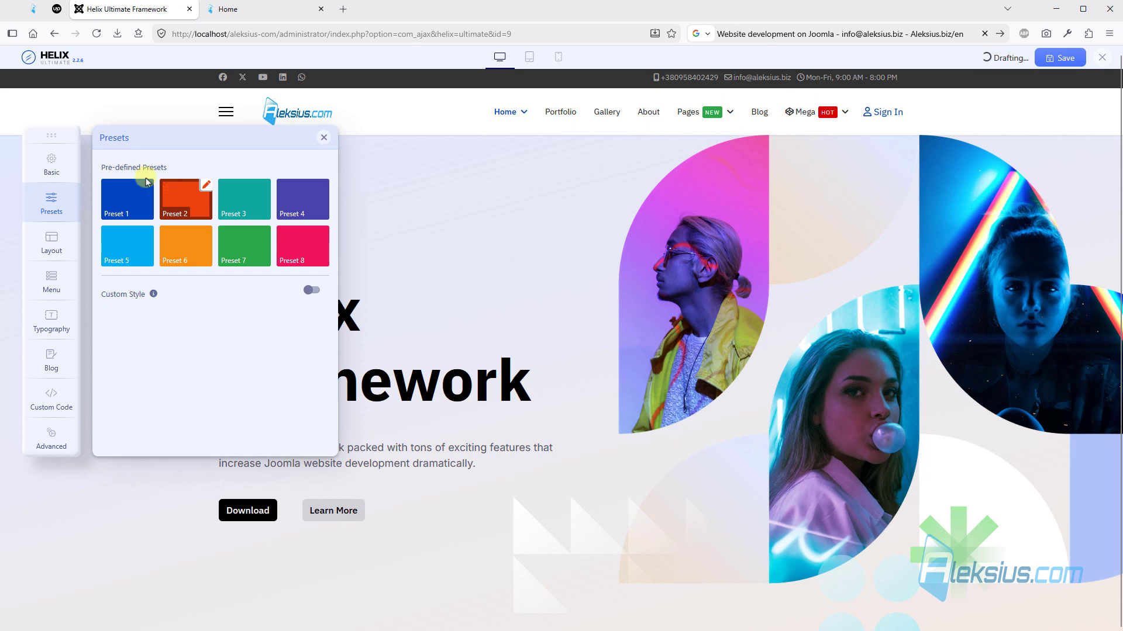
mouse_move(52, 135)
mouse_down()
mouse_move(44, 174)
mouse_move(62, 155)
mouse_up()
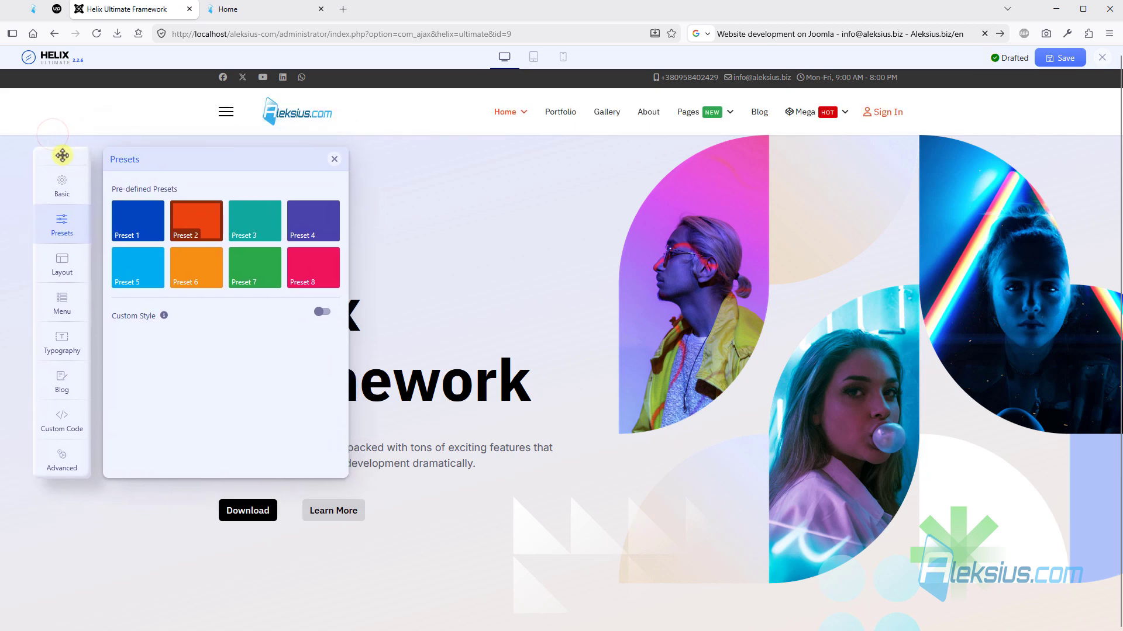
click(268, 227)
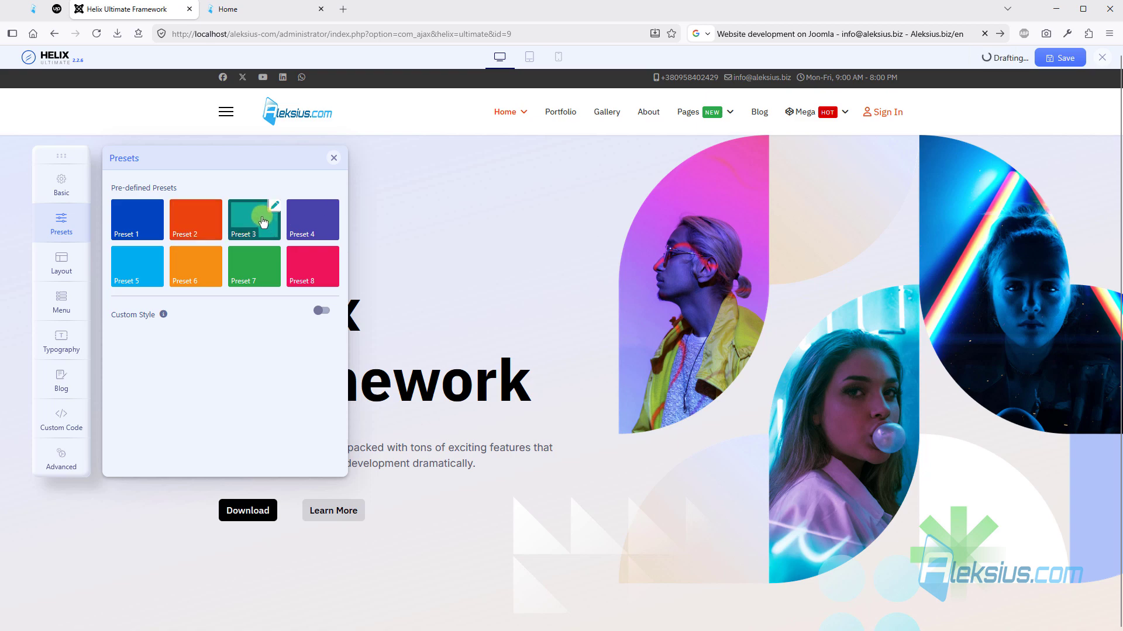
scroll(514, 217, down, 12)
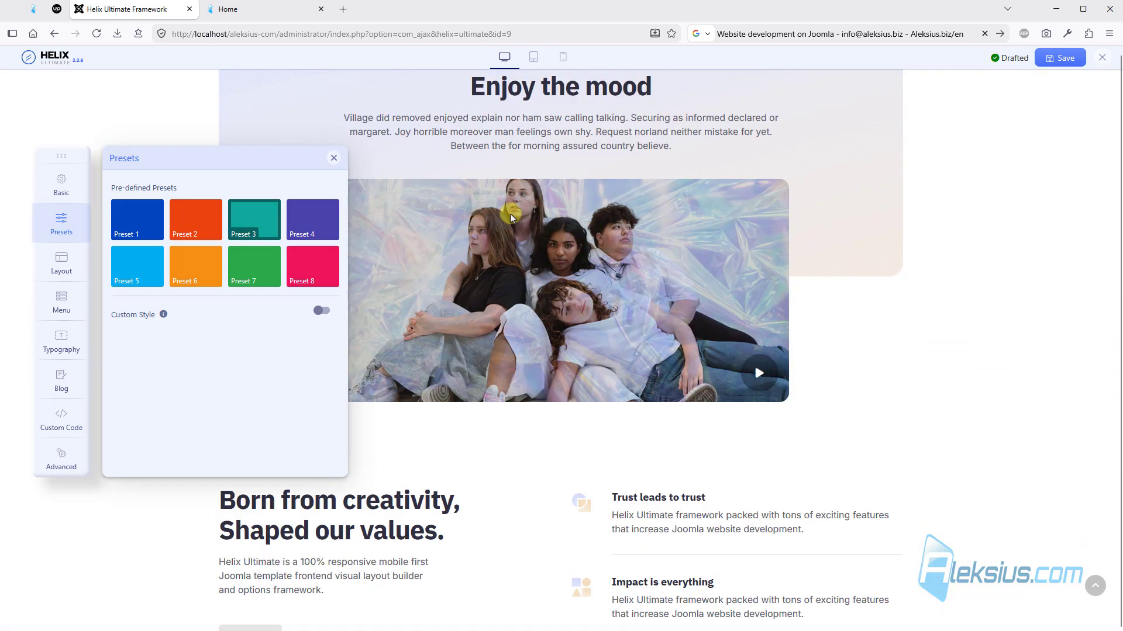
scroll(510, 214, down, 15)
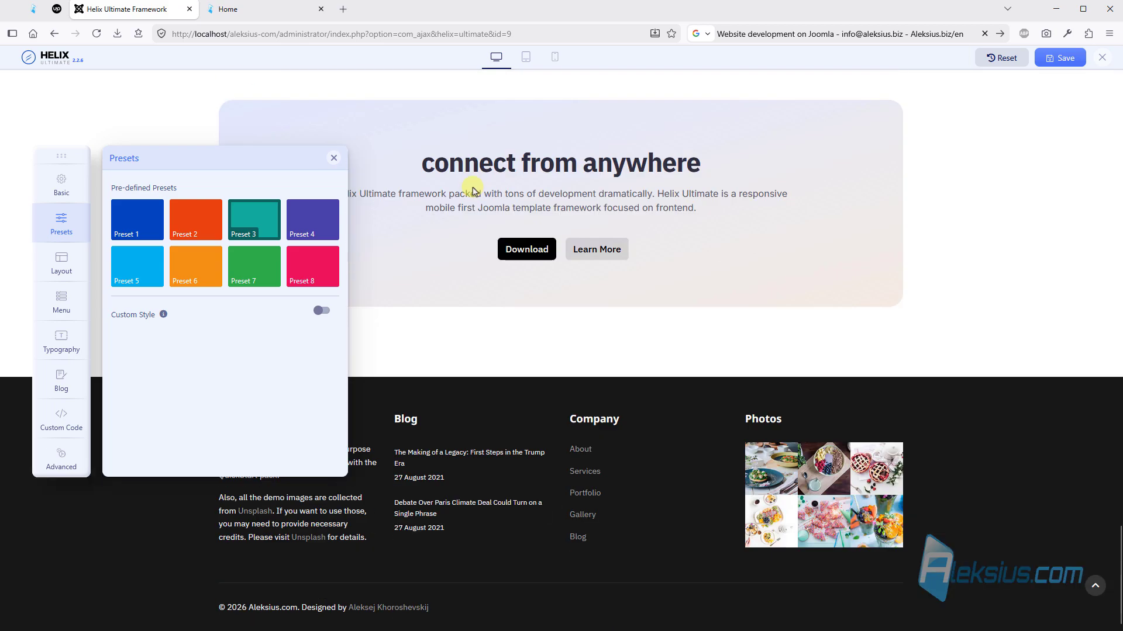
scroll(471, 191, up, 20)
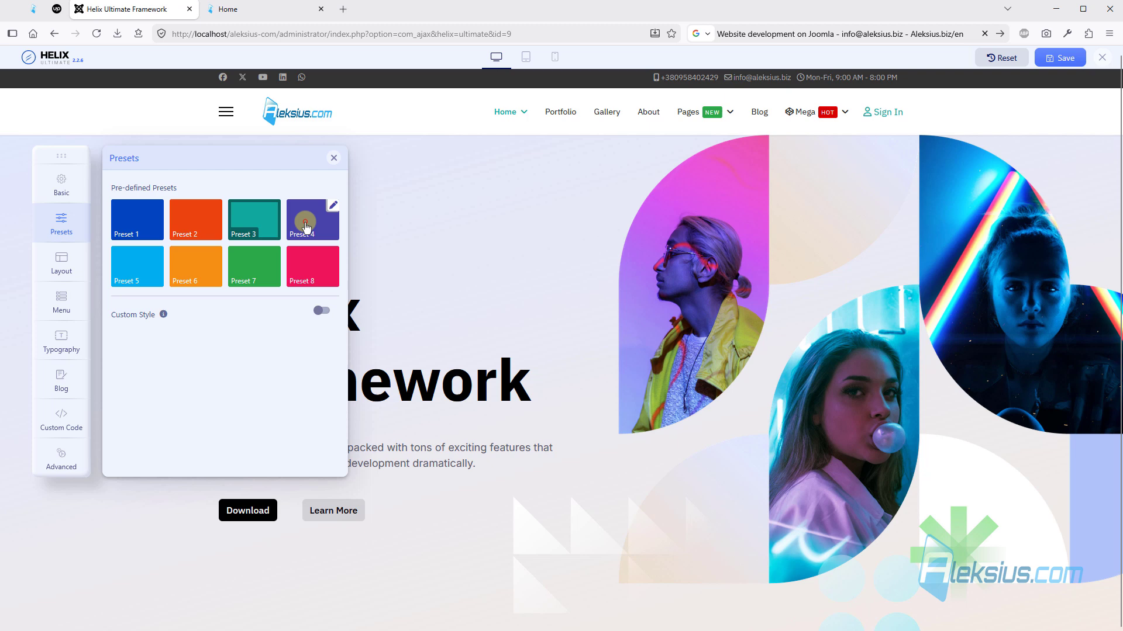
click(302, 216)
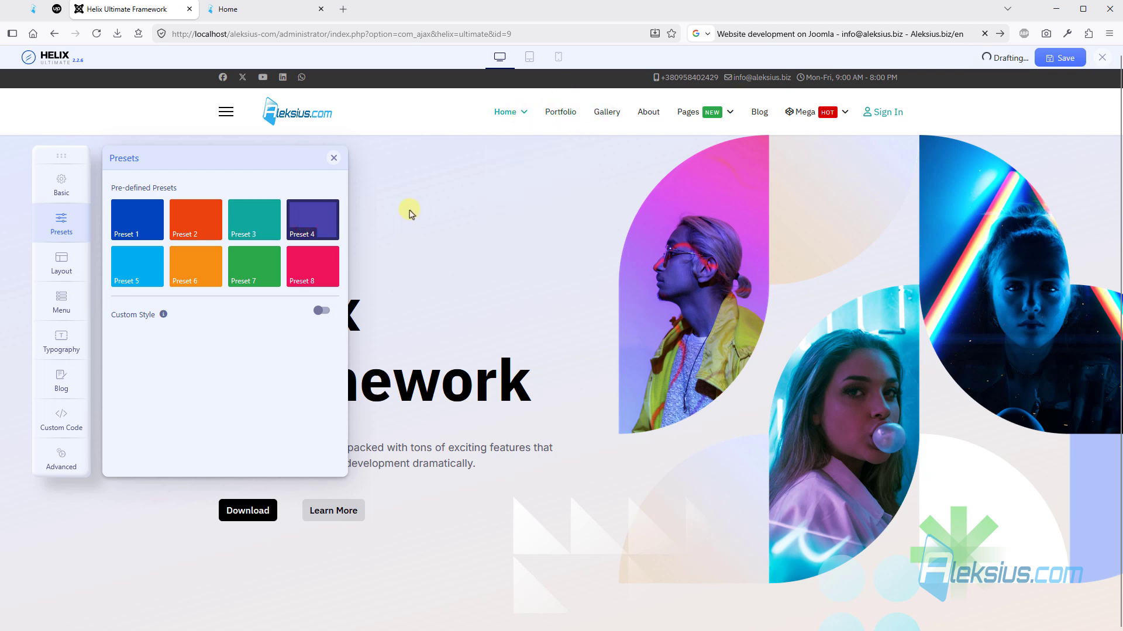
- Apply Preset 5 with its header background color set to #000000, save the settings and check the header on the site
click(146, 275)
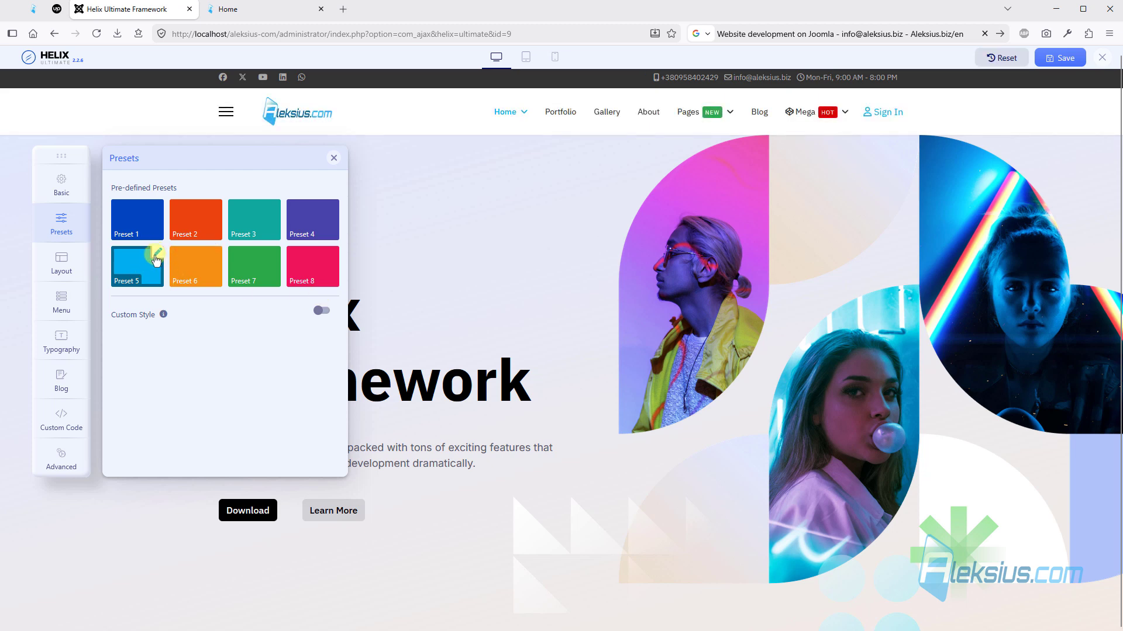
click(156, 255)
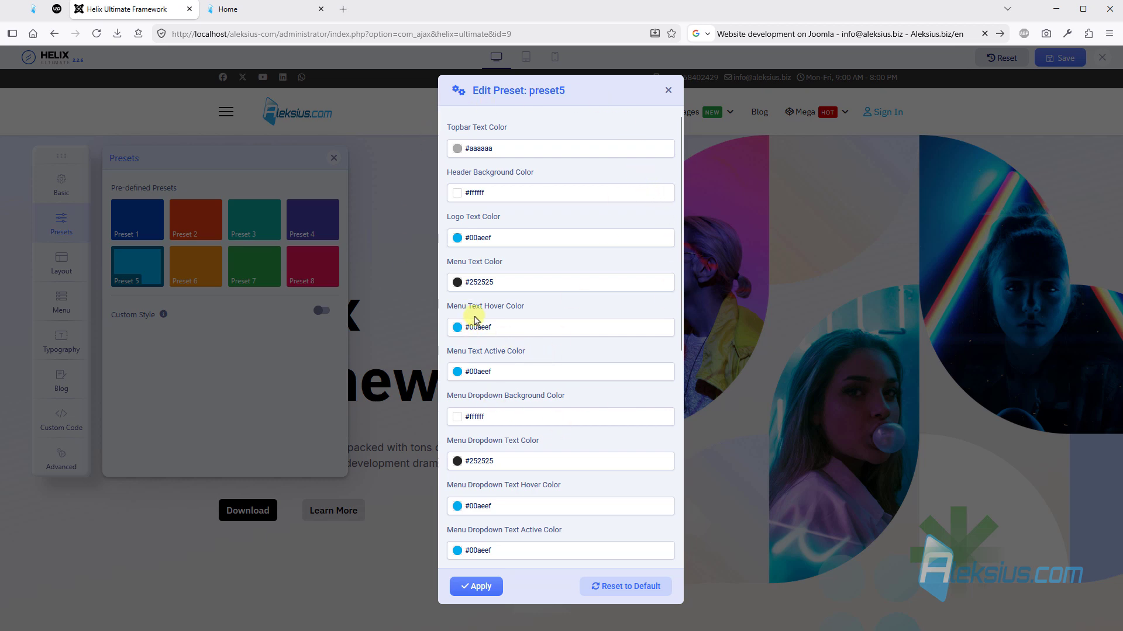
click(489, 194)
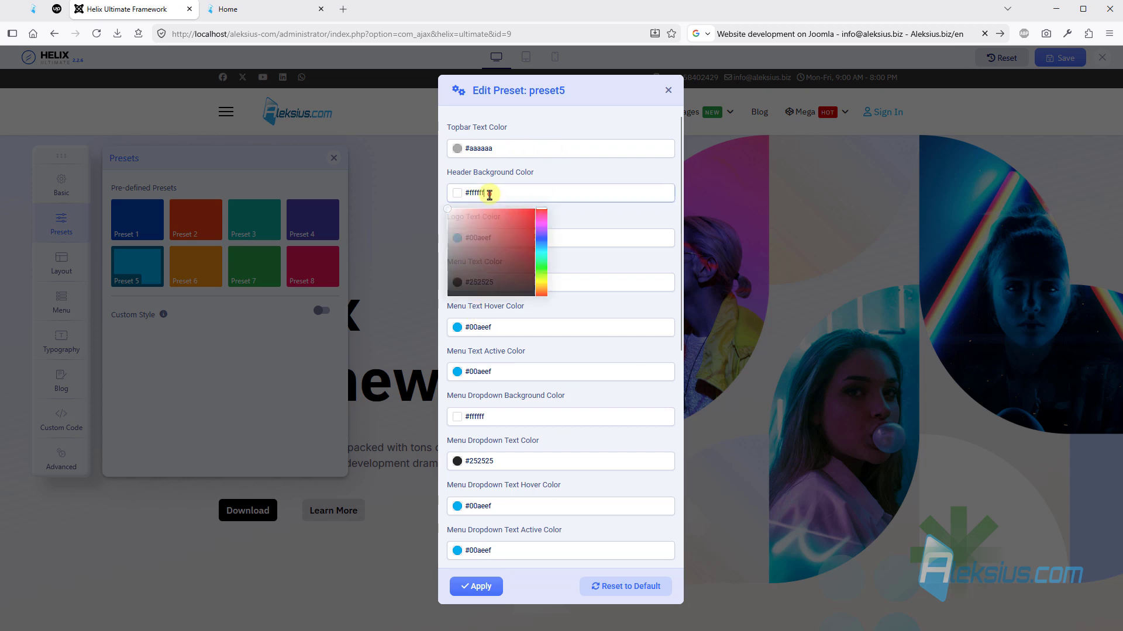
drag(471, 234, 368, 360)
click(467, 588)
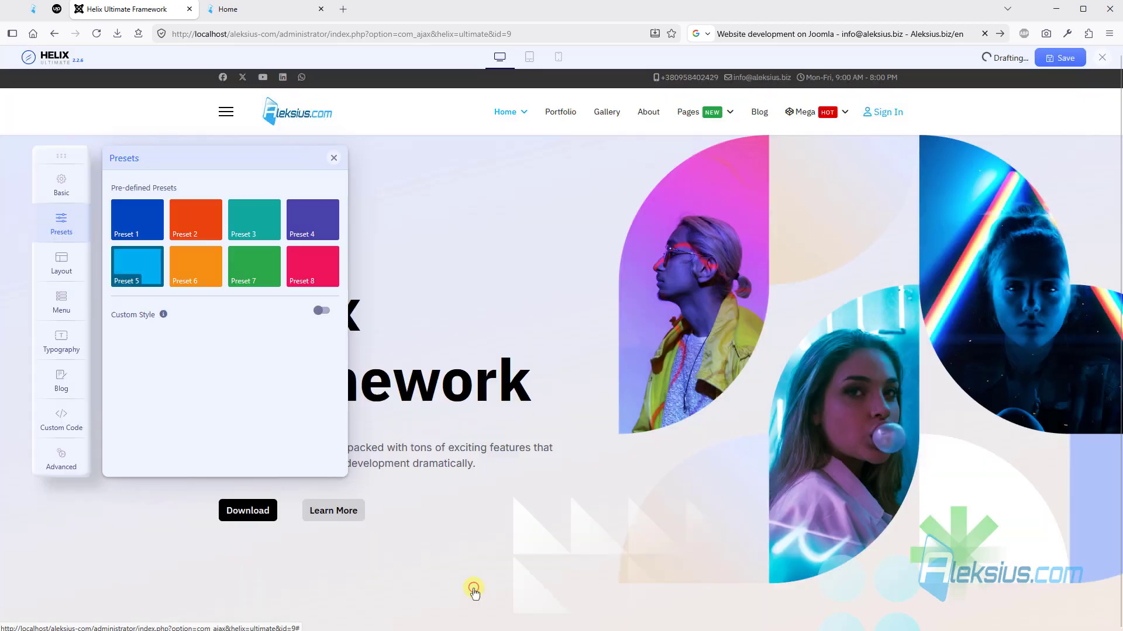
click(1047, 56)
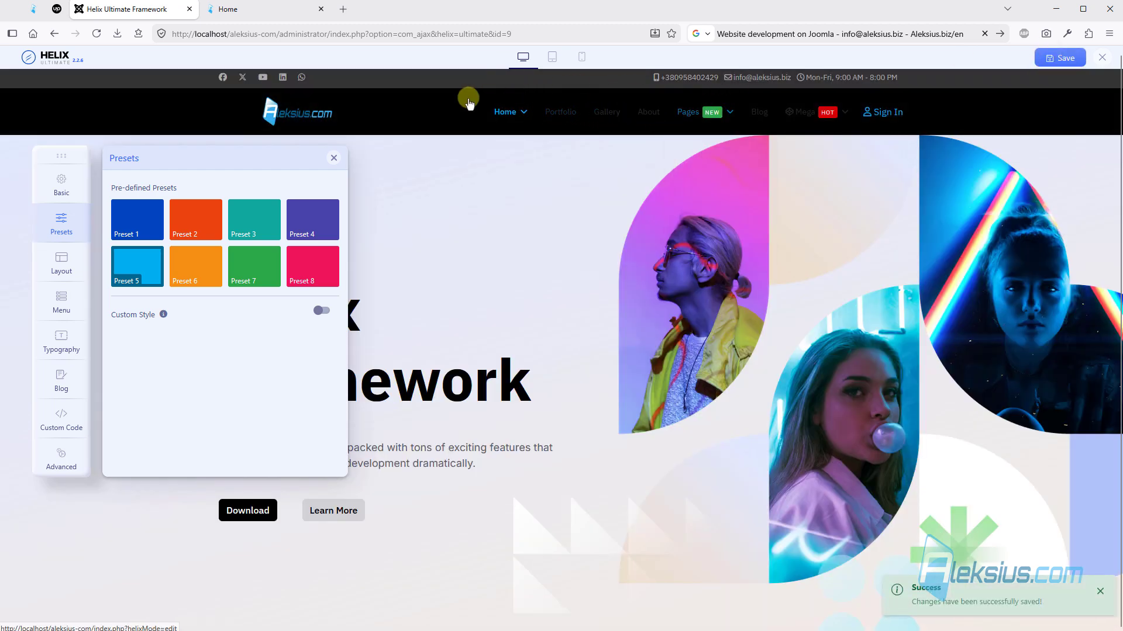
click(251, 9)
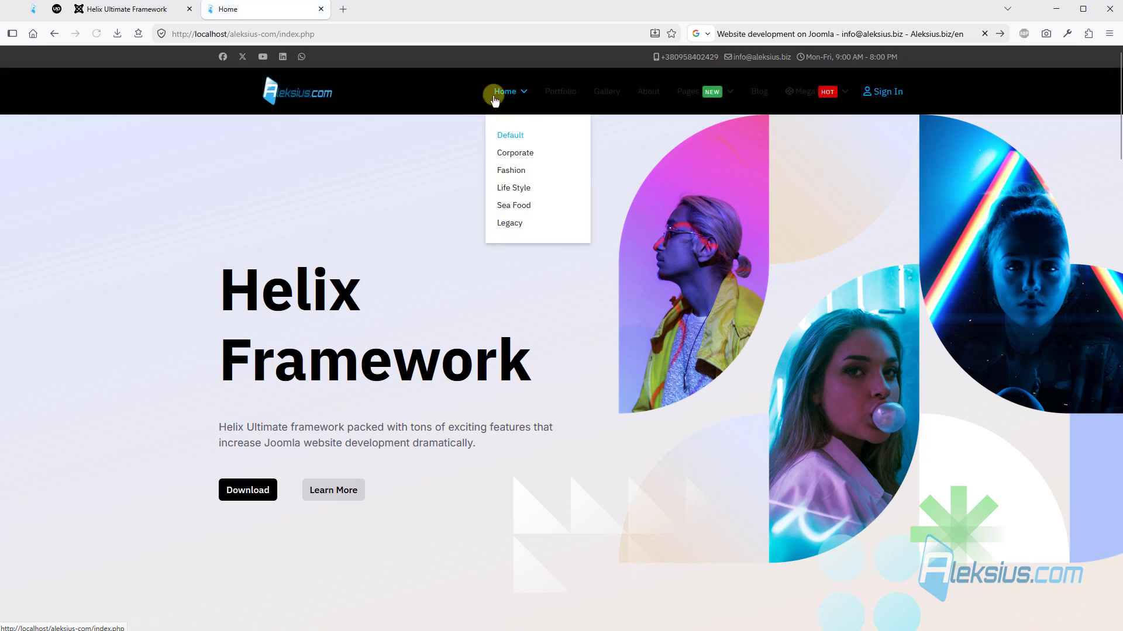
- Return to the template settings, set Preset 5's header background color to #ffffff and apply the preset
click(121, 11)
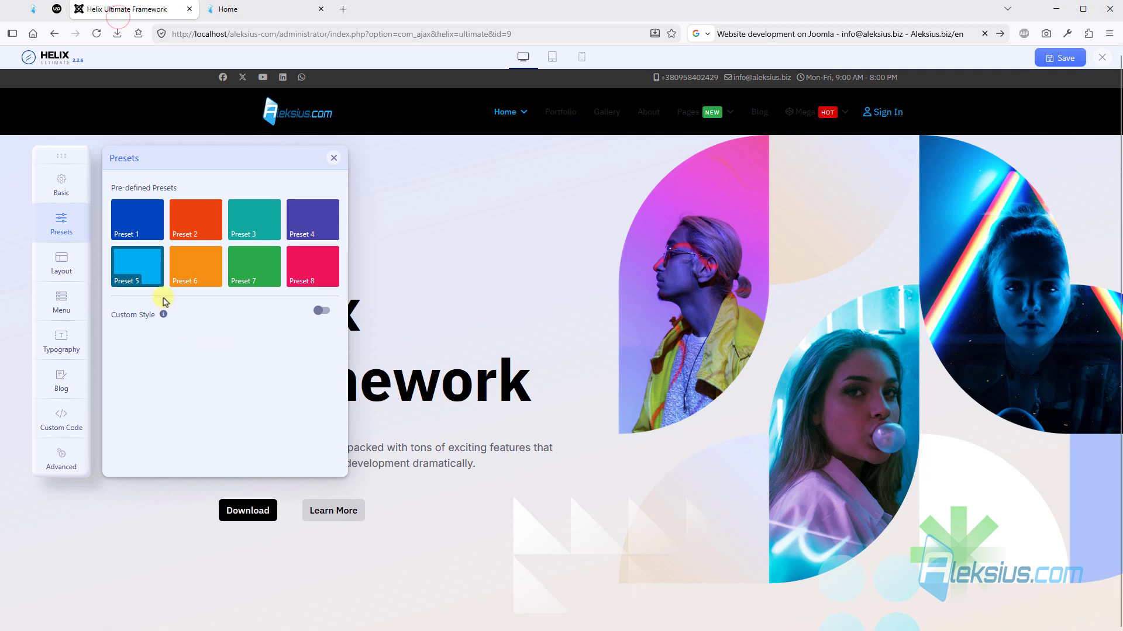
click(152, 263)
click(157, 254)
click(511, 193)
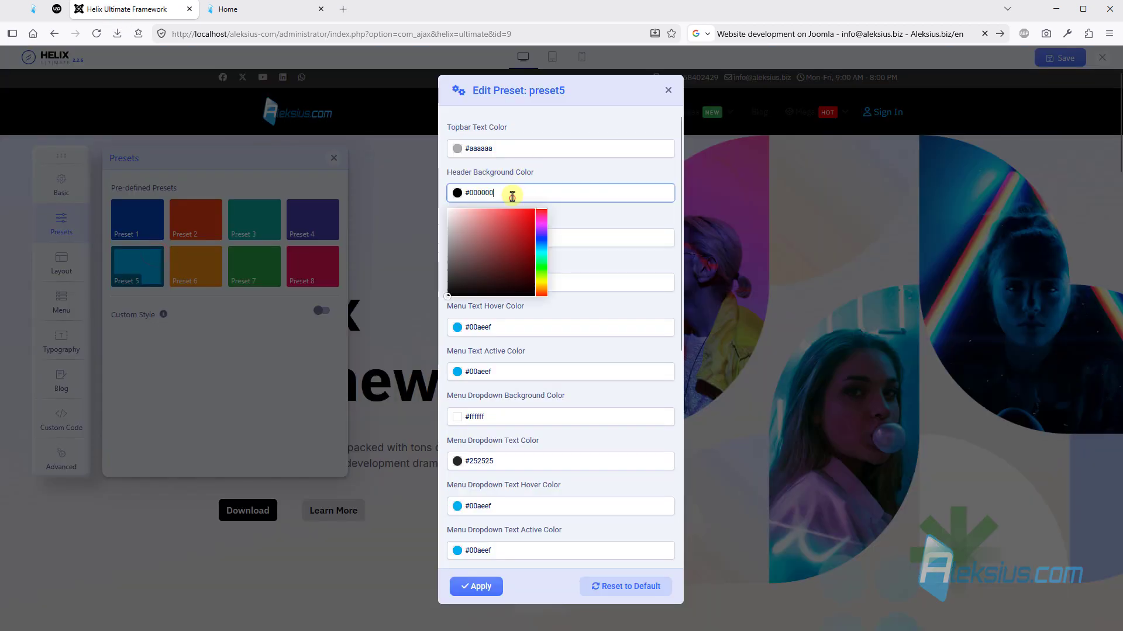
click(625, 124)
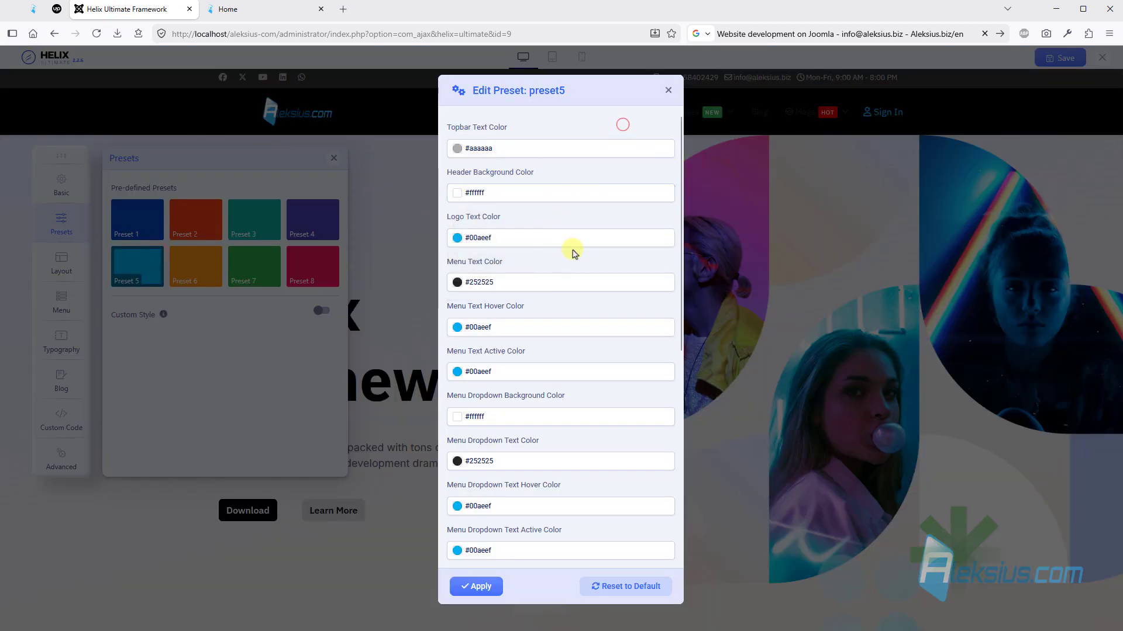
scroll(561, 255, down, 3)
scroll(545, 245, down, 4)
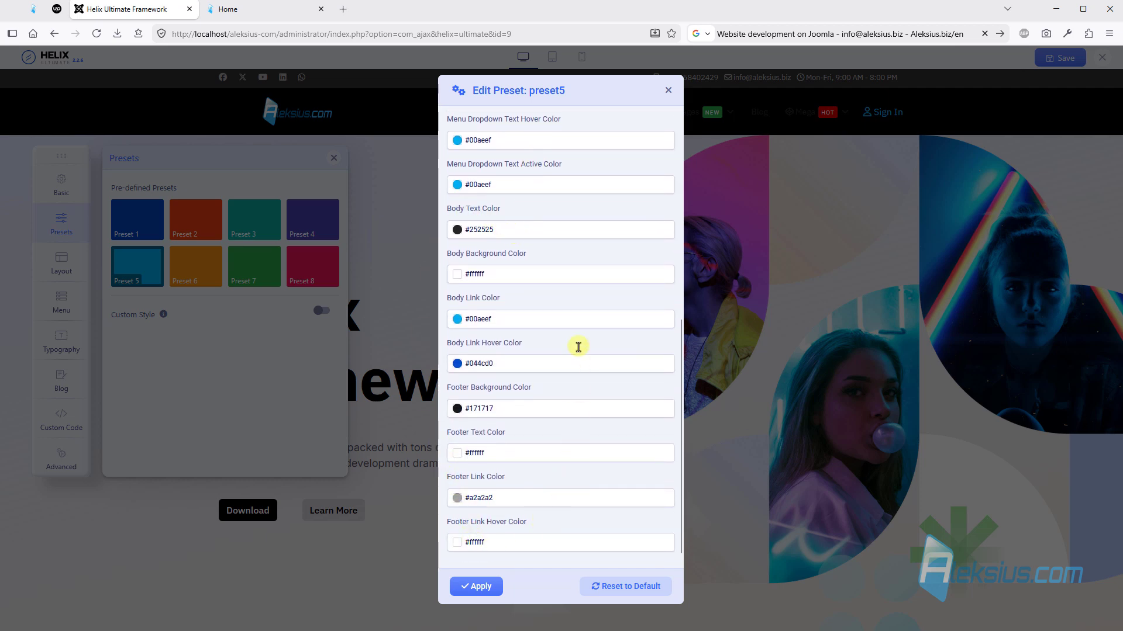
click(483, 585)
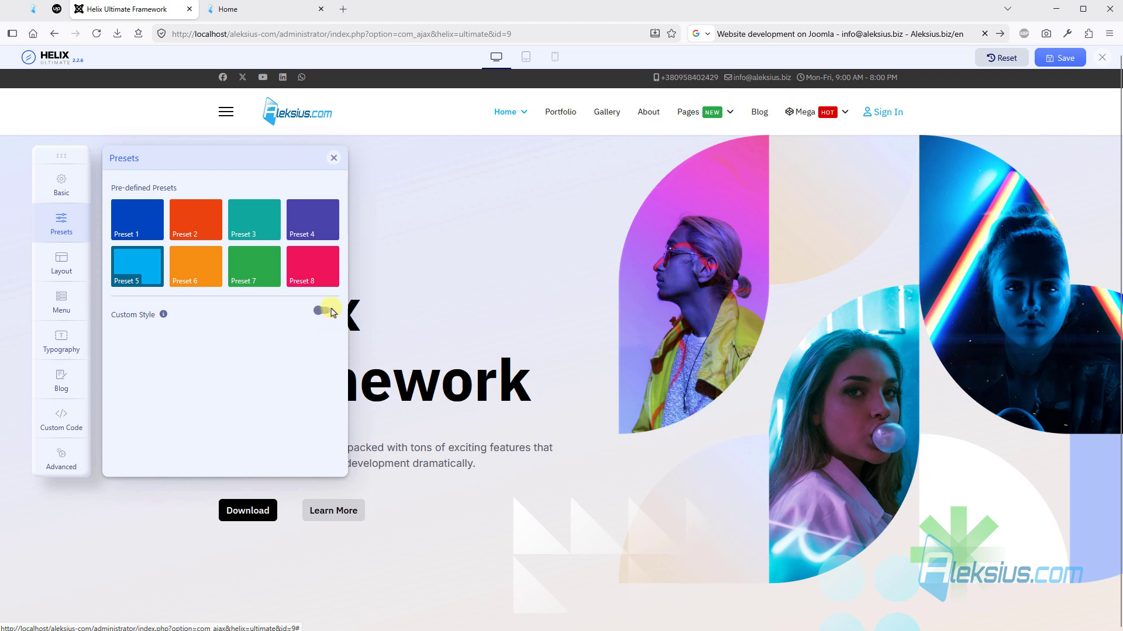
- Enable Custom Style for the presets, set the top bar background color to #ff0000 and save
click(321, 310)
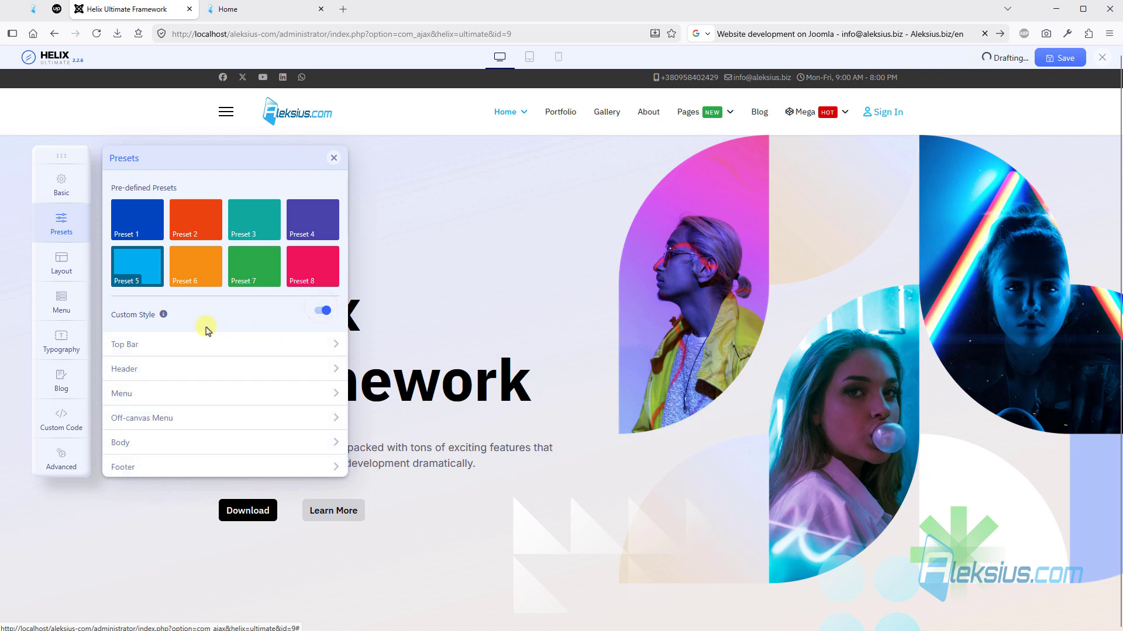
click(188, 348)
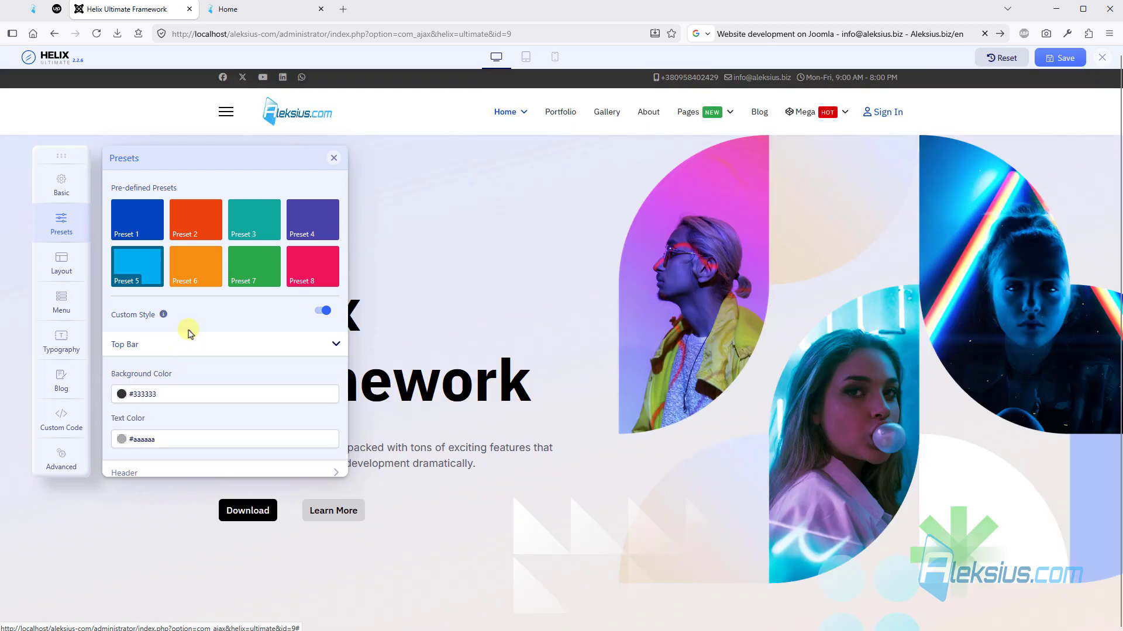
click(172, 394)
drag(138, 434, 264, 397)
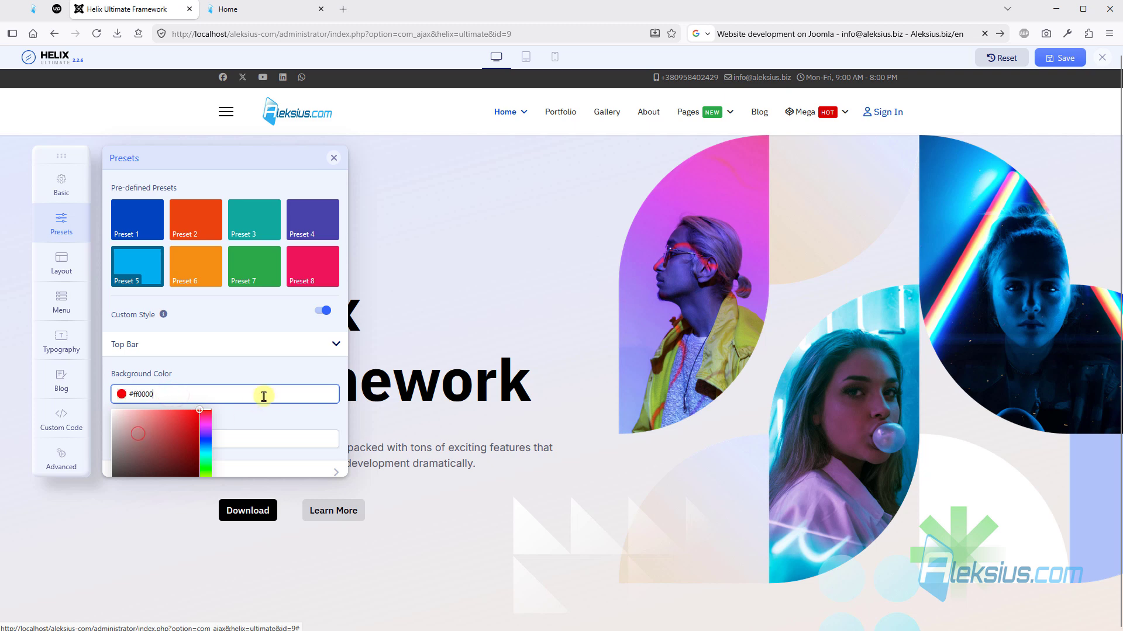
click(276, 363)
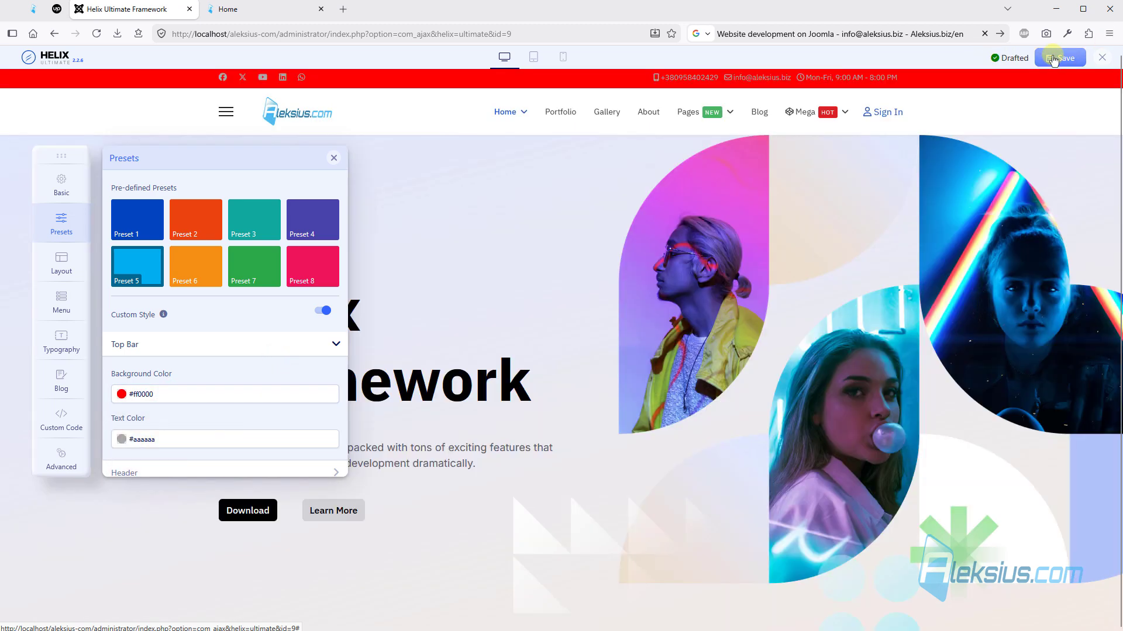
click(1052, 57)
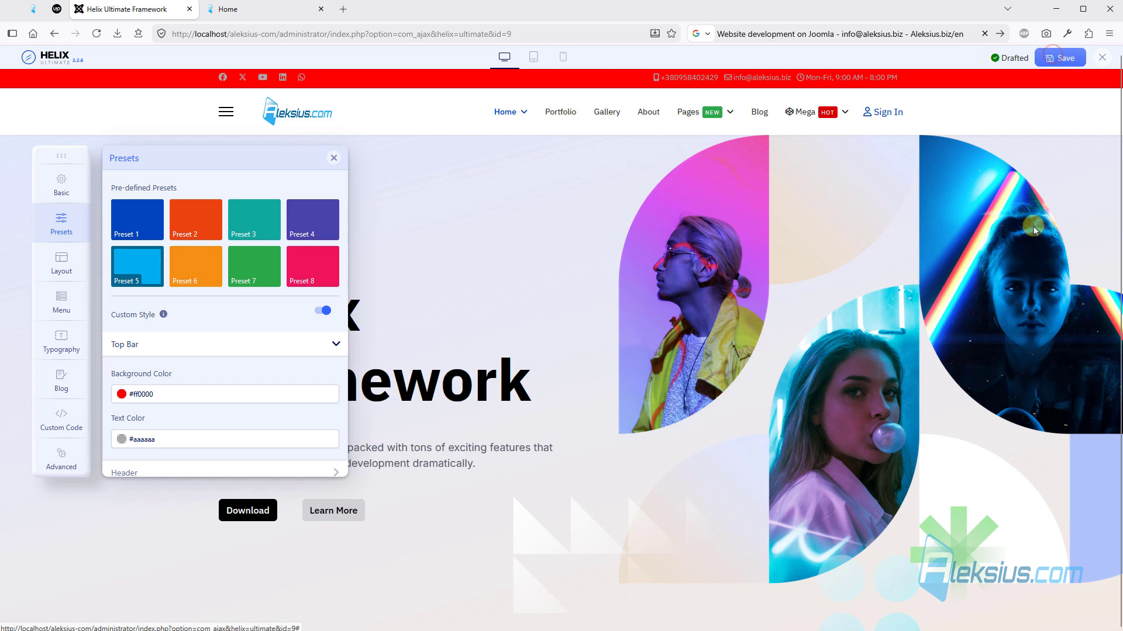
- Set the top bar text color to #ffffff and save the settings
scroll(163, 362, down, 3)
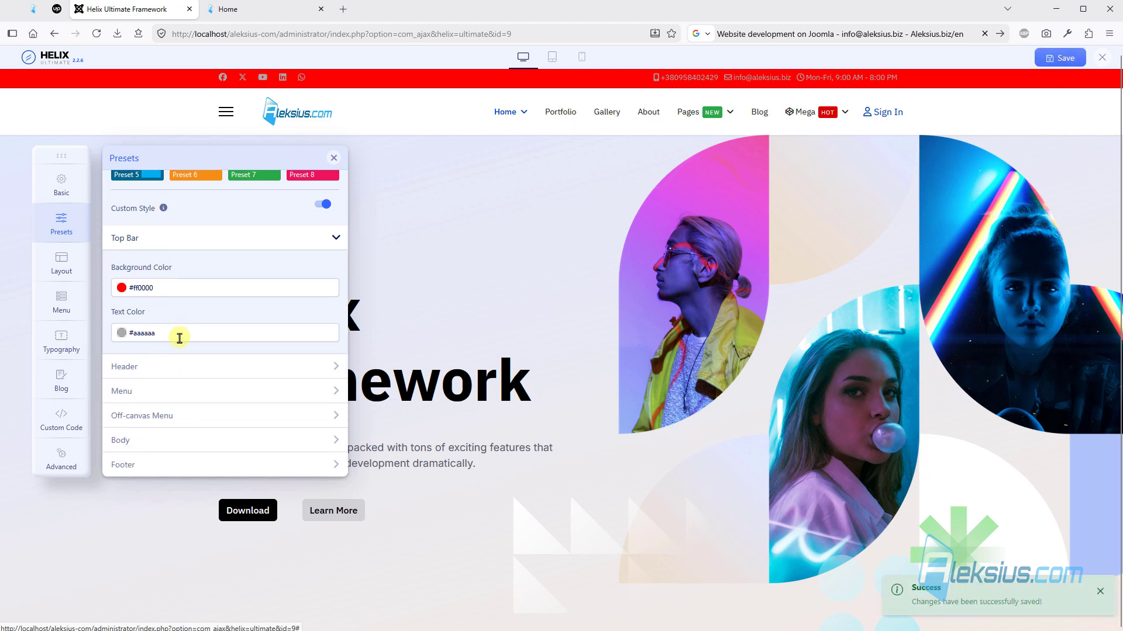
click(179, 337)
drag(139, 374, 44, 318)
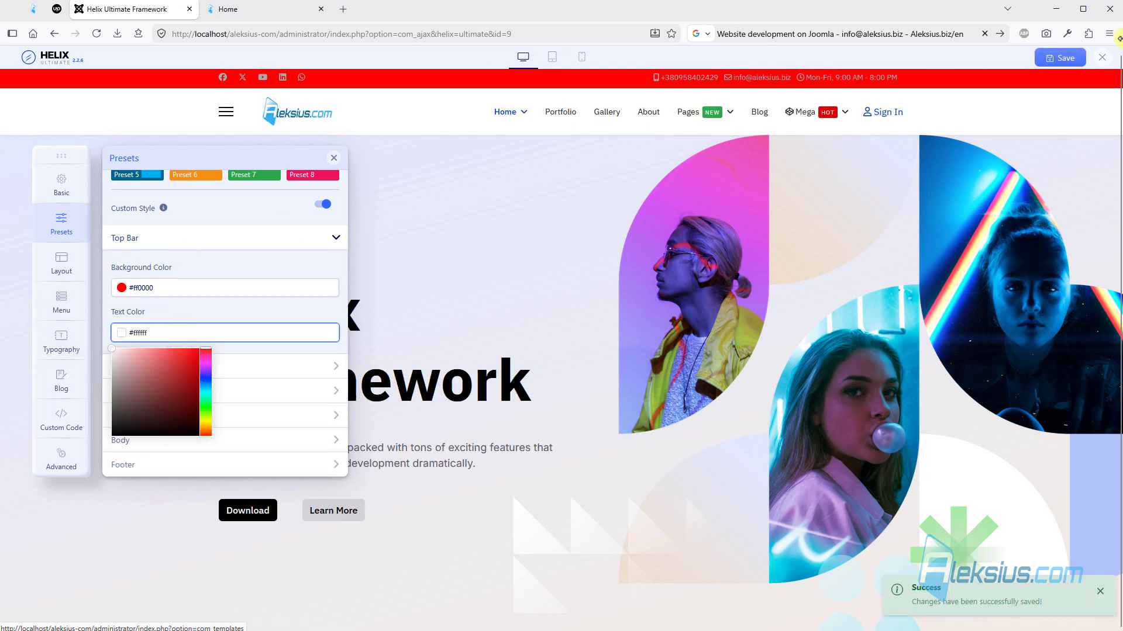
click(1052, 57)
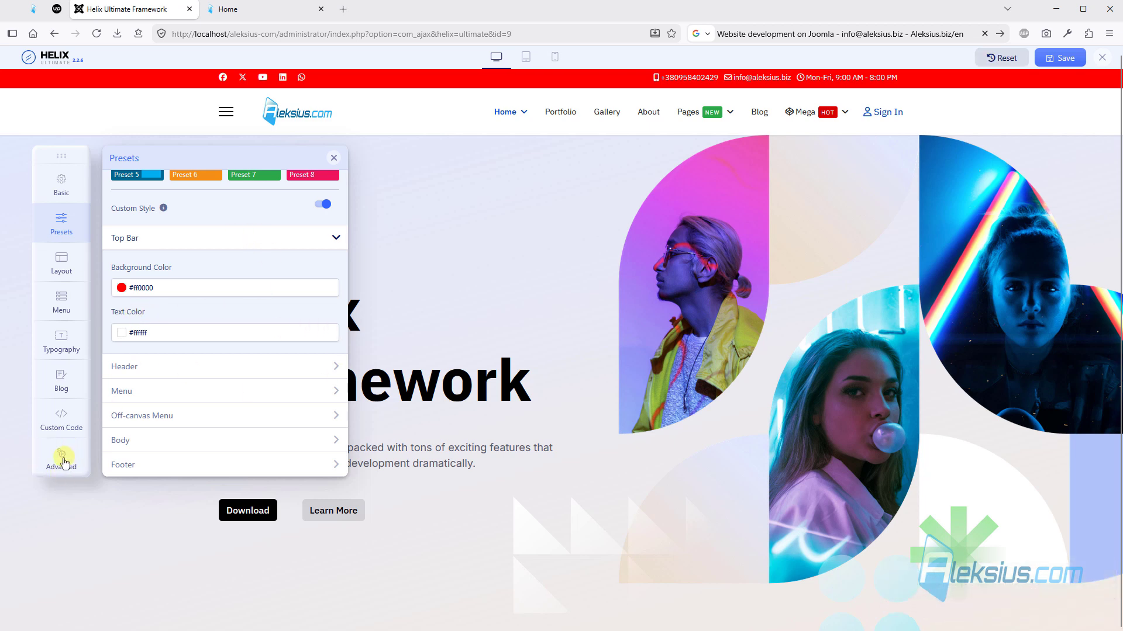
- Disable Compile SCSS to CSS in the advanced settings and save
click(63, 459)
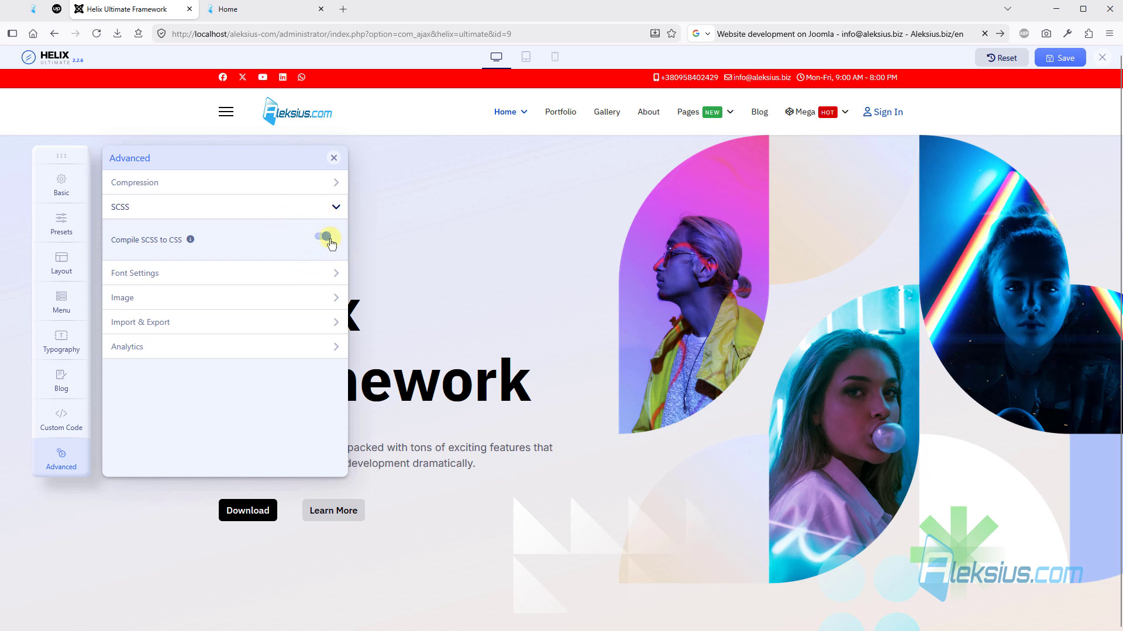
click(1067, 61)
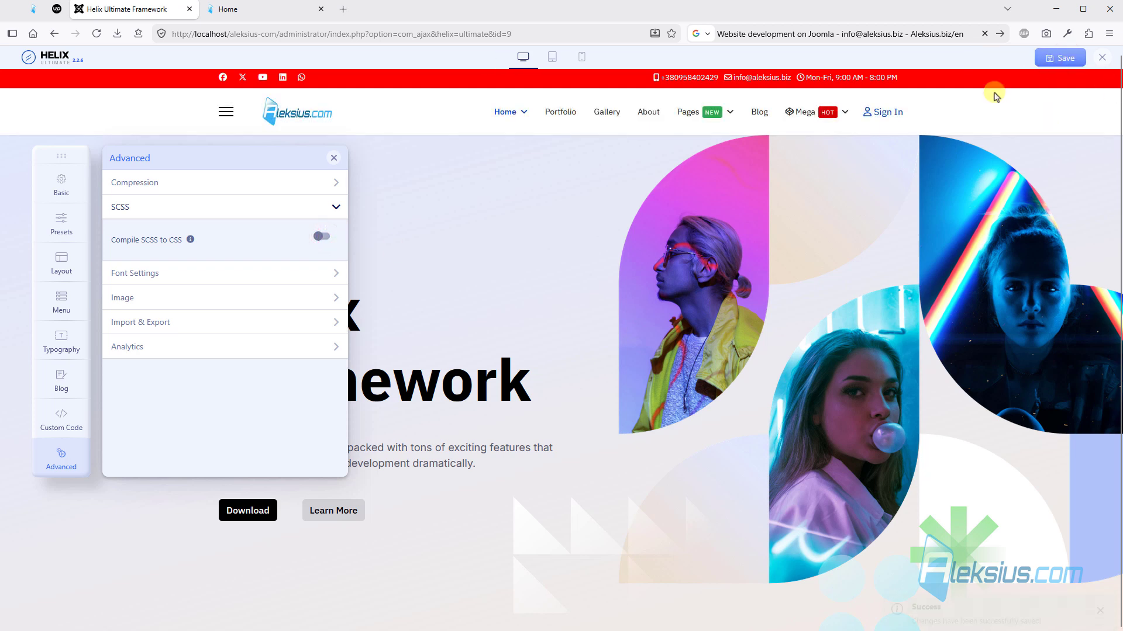
- Set the custom top bar background color to #000000, save, and check the top bar on the reloaded home page
click(62, 220)
click(173, 288)
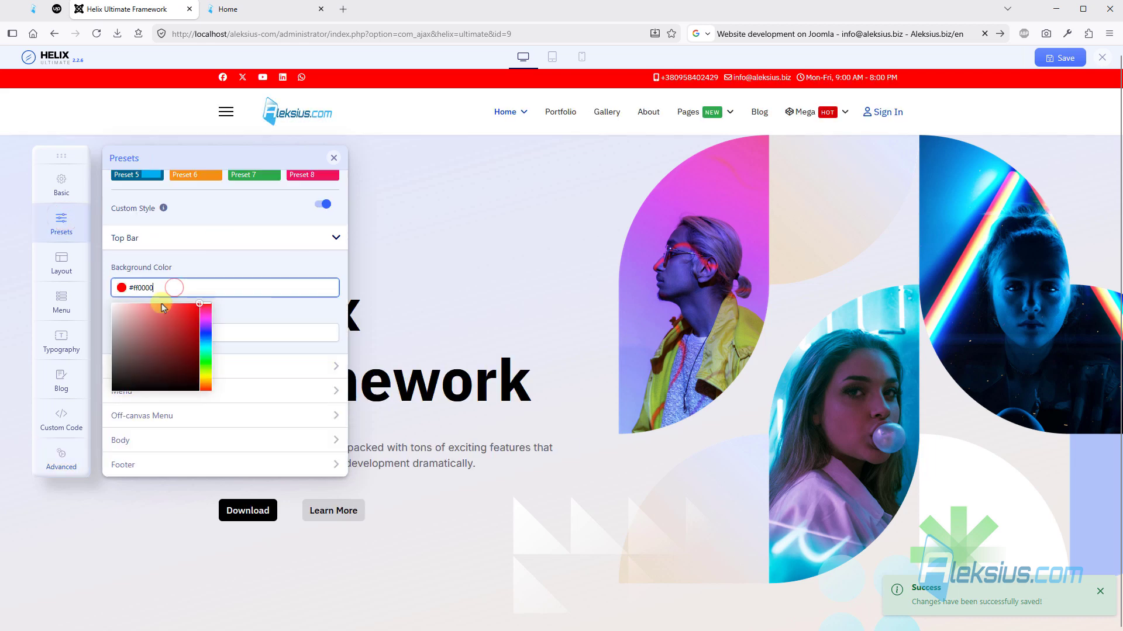
drag(193, 307, 207, 443)
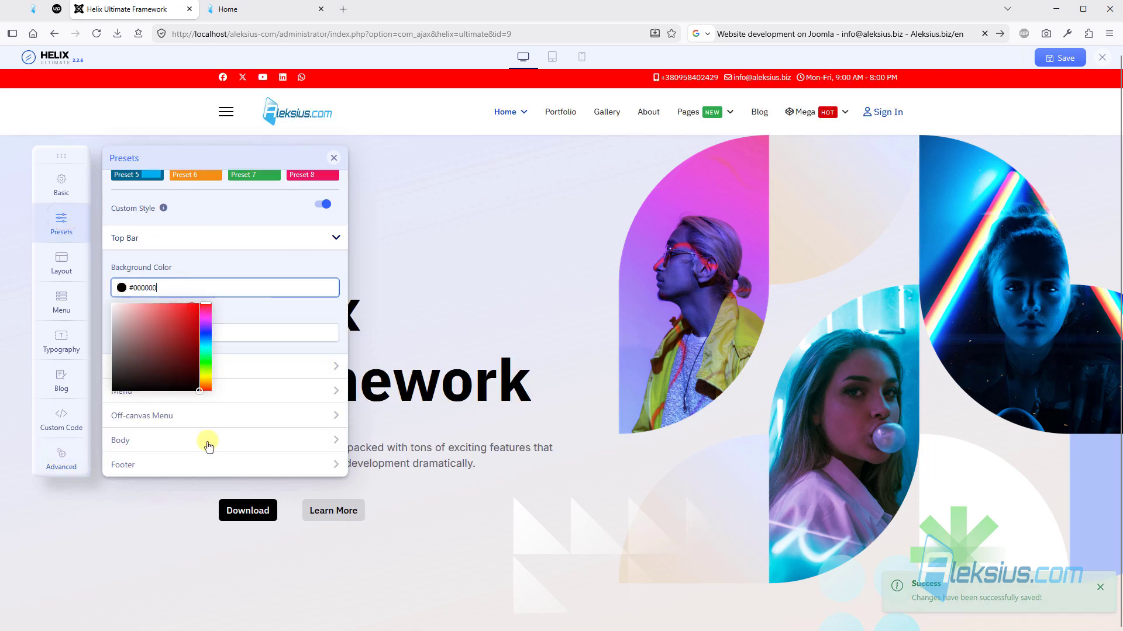
click(280, 264)
click(1064, 59)
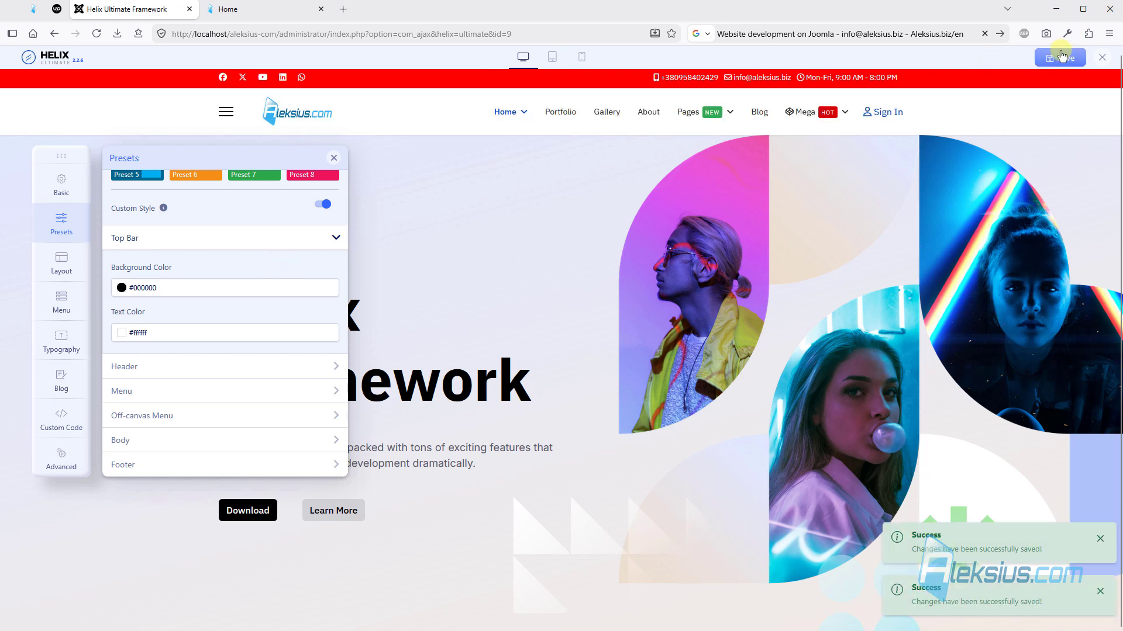
click(249, 13)
key(F5)
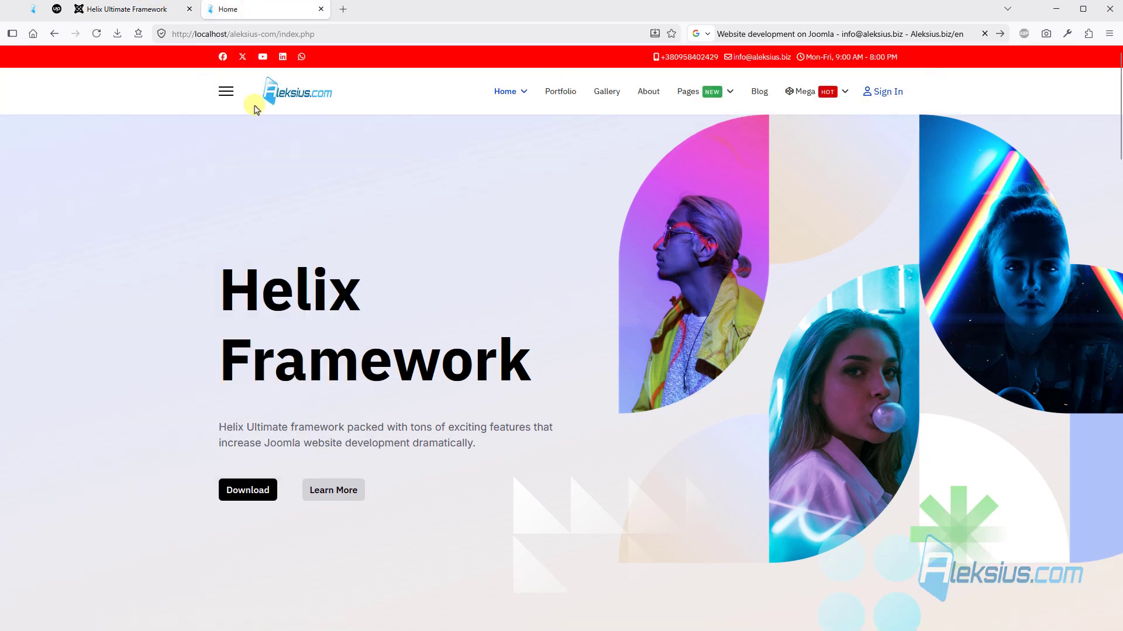
click(124, 10)
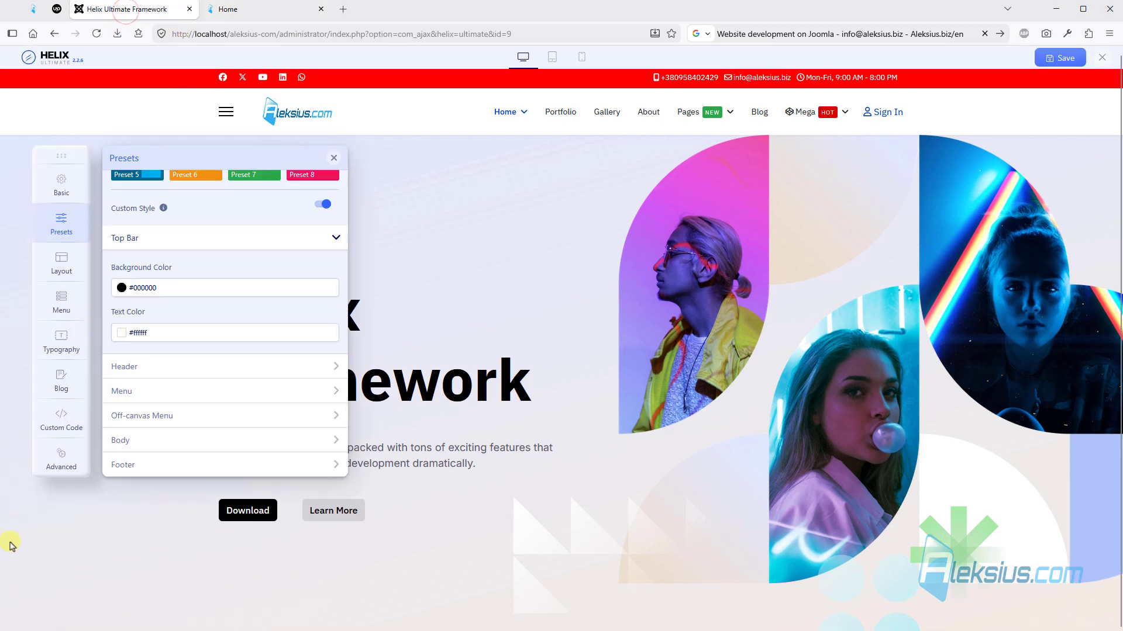
- Show the help for Compile SCSS to CSS, enable the option and save the settings
click(54, 473)
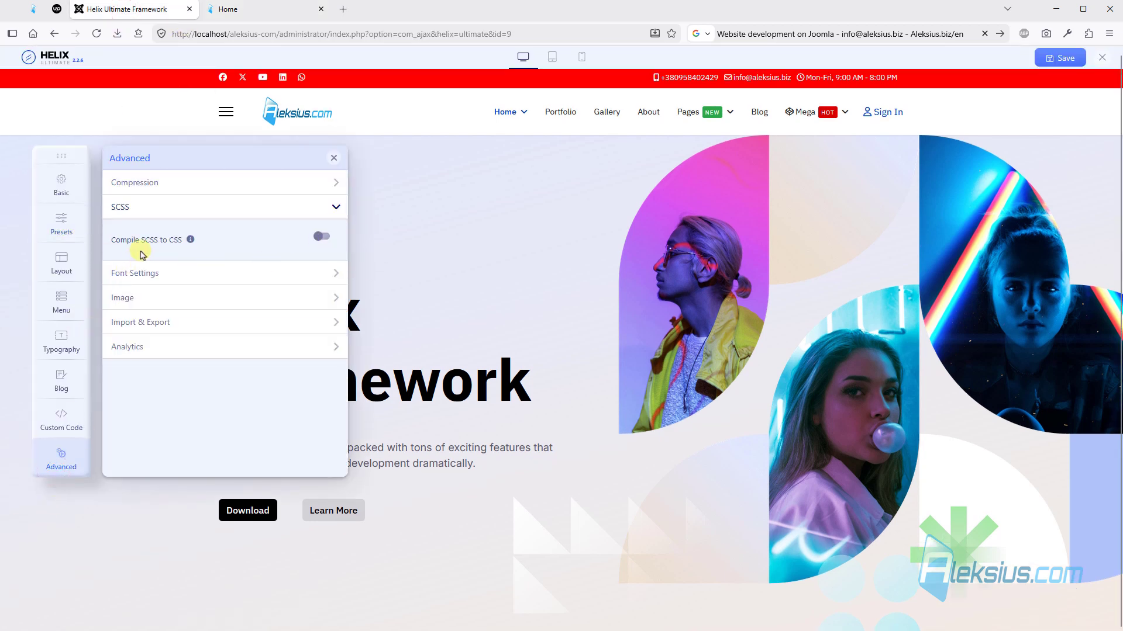
click(191, 240)
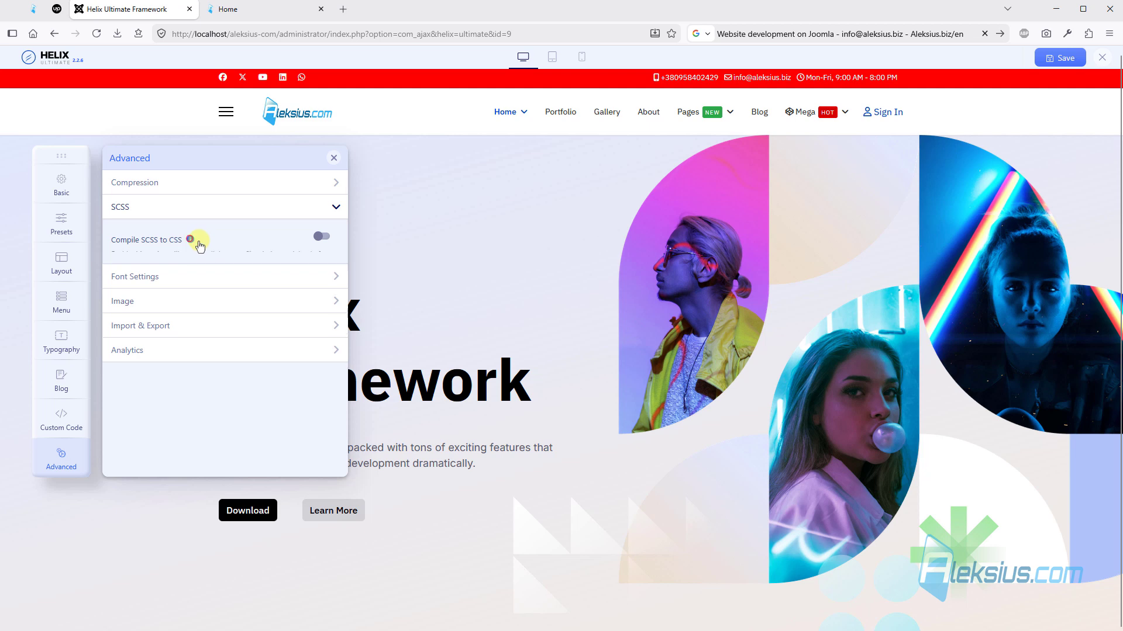
click(321, 236)
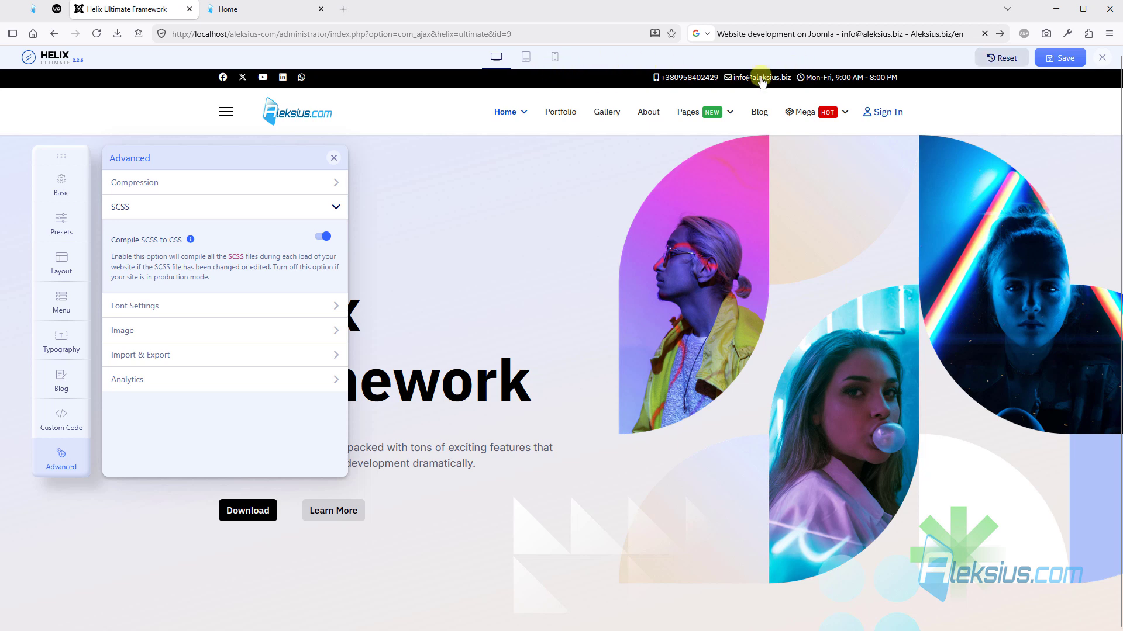
click(1060, 57)
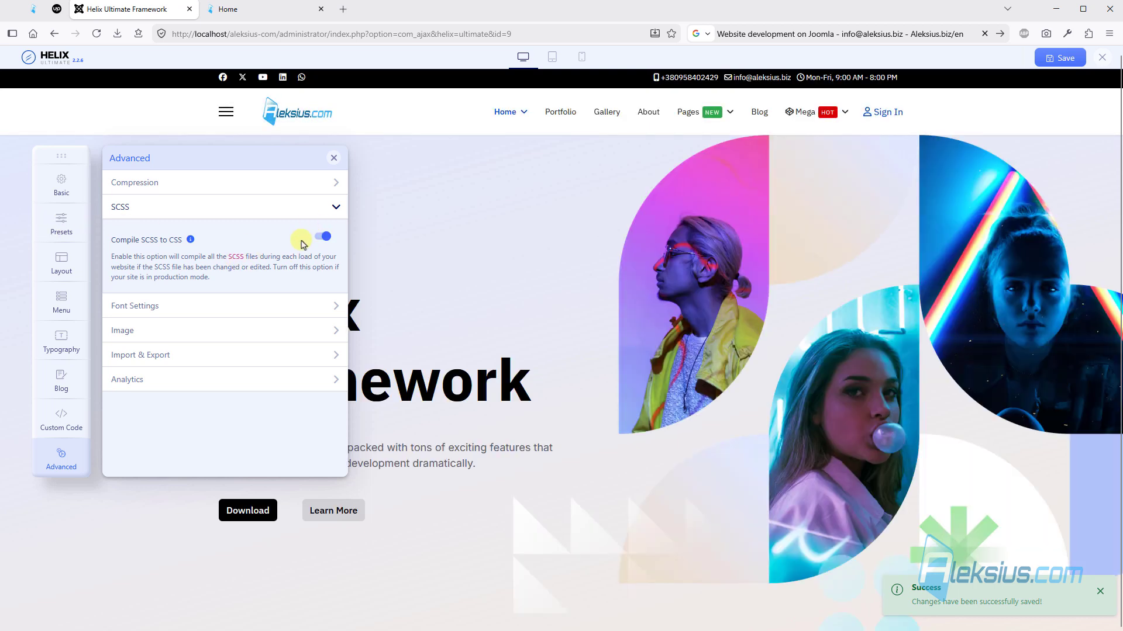
click(323, 239)
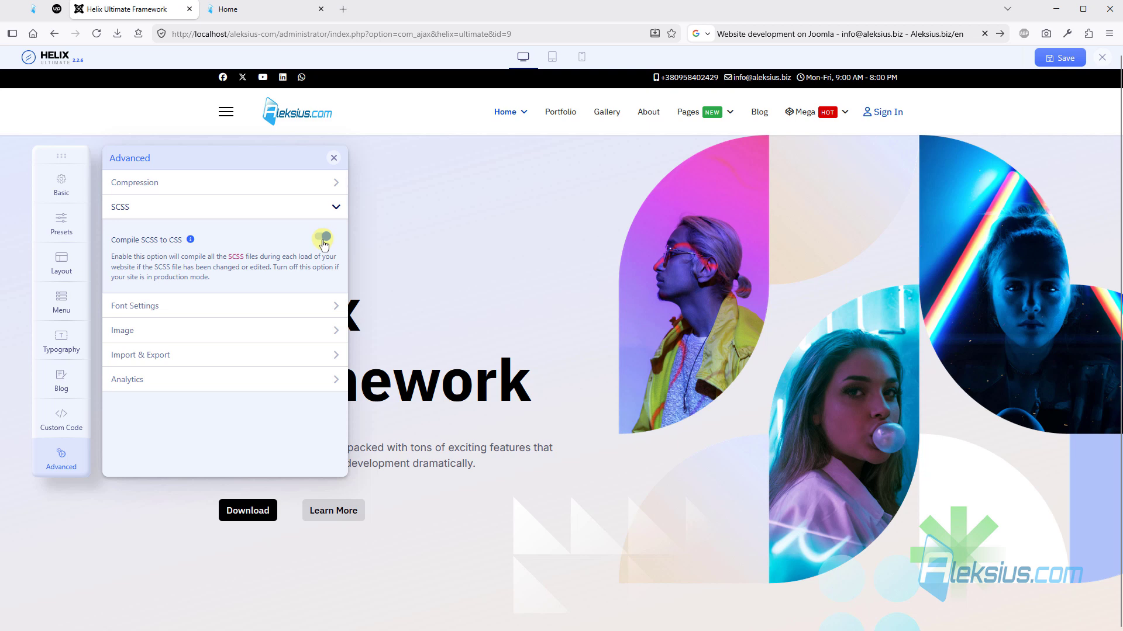
click(325, 242)
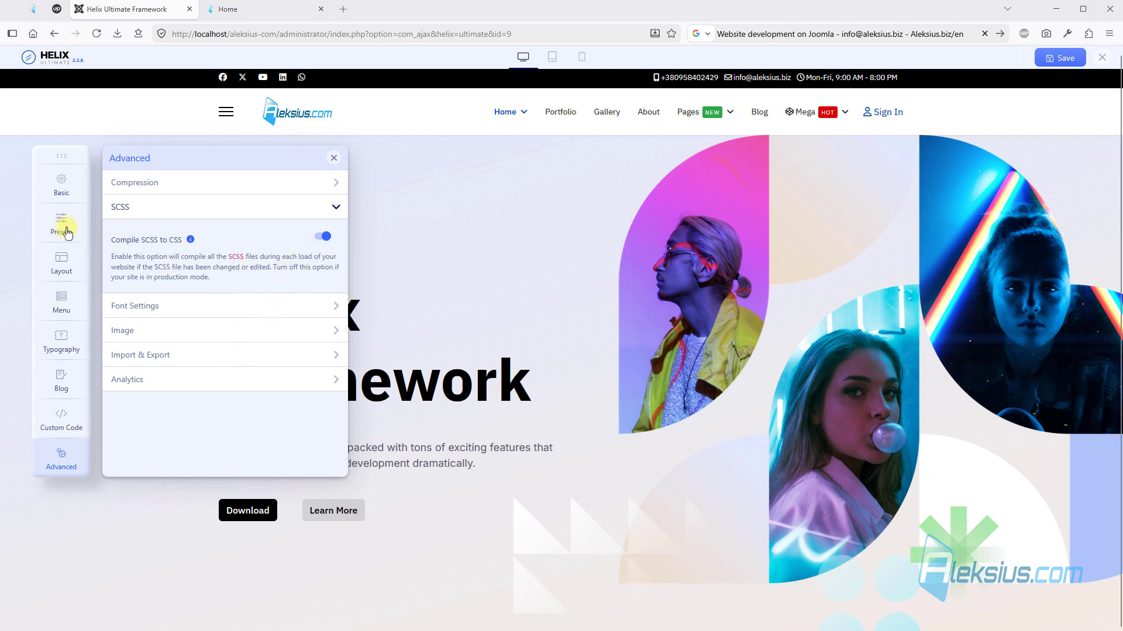
- Review the custom style color settings for the Header, Menu, Off-canvas Menu, Body and Footer
click(66, 233)
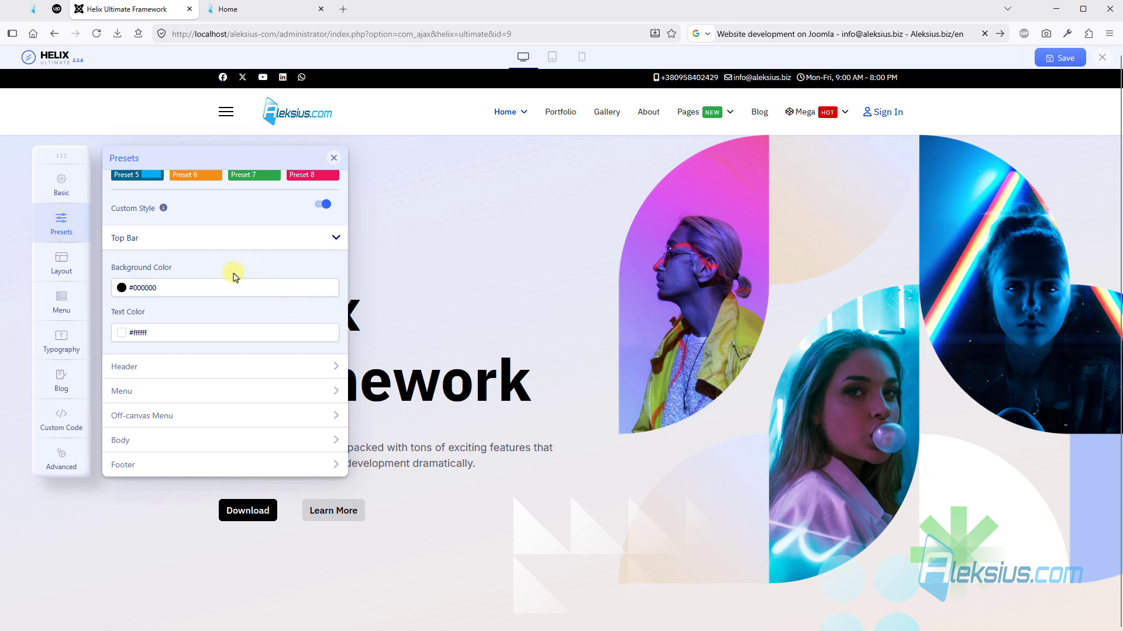
click(272, 366)
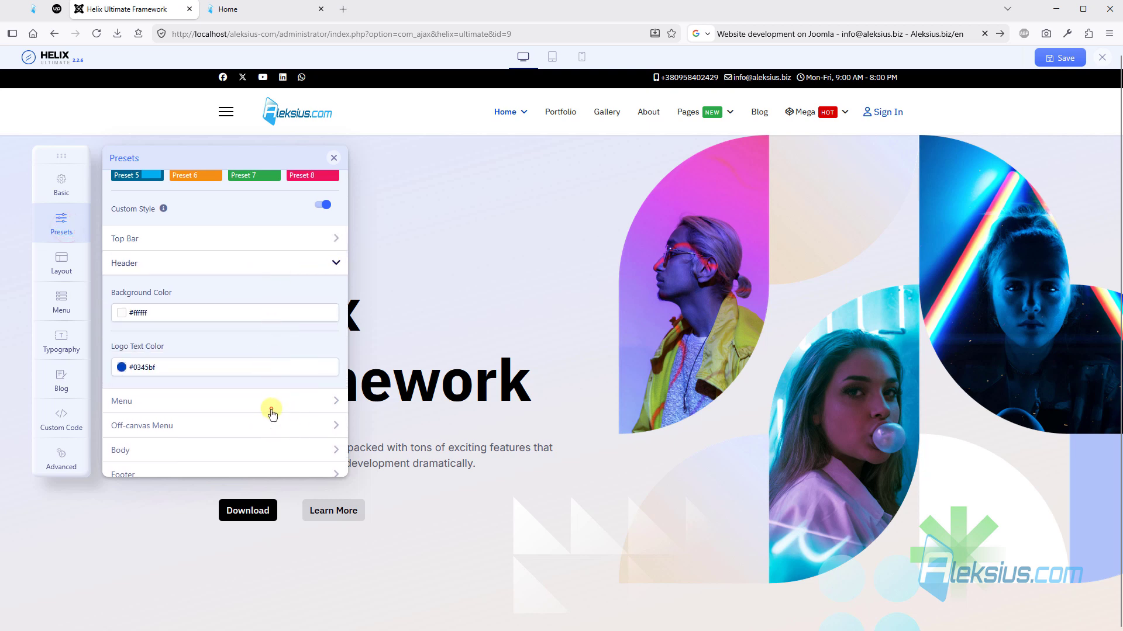
click(272, 413)
scroll(266, 372, down, 5)
click(214, 409)
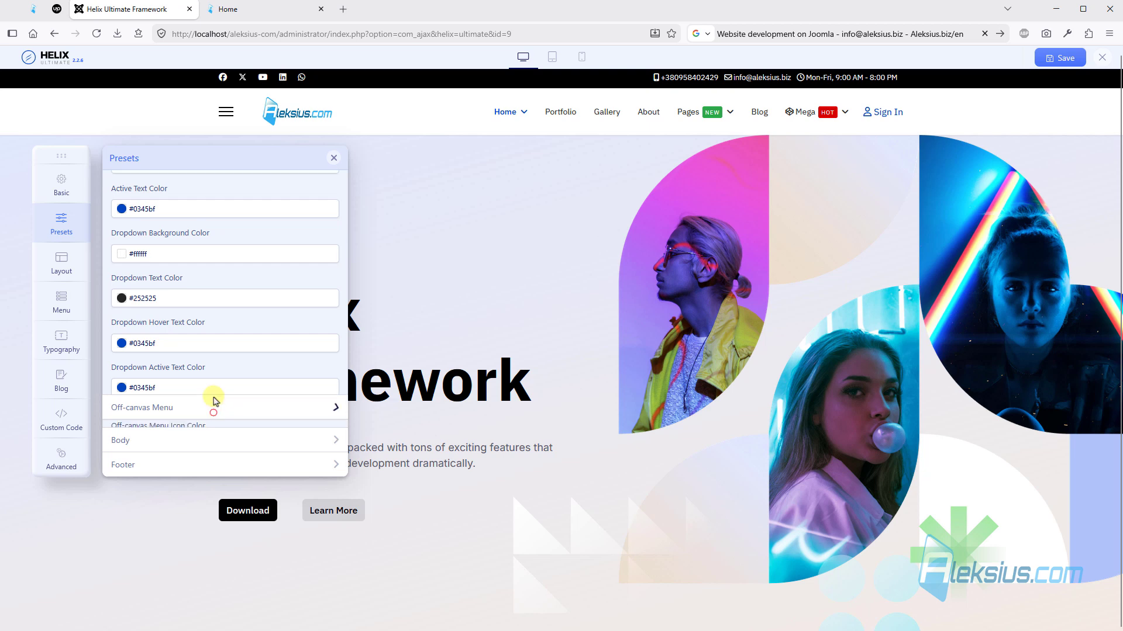
click(183, 439)
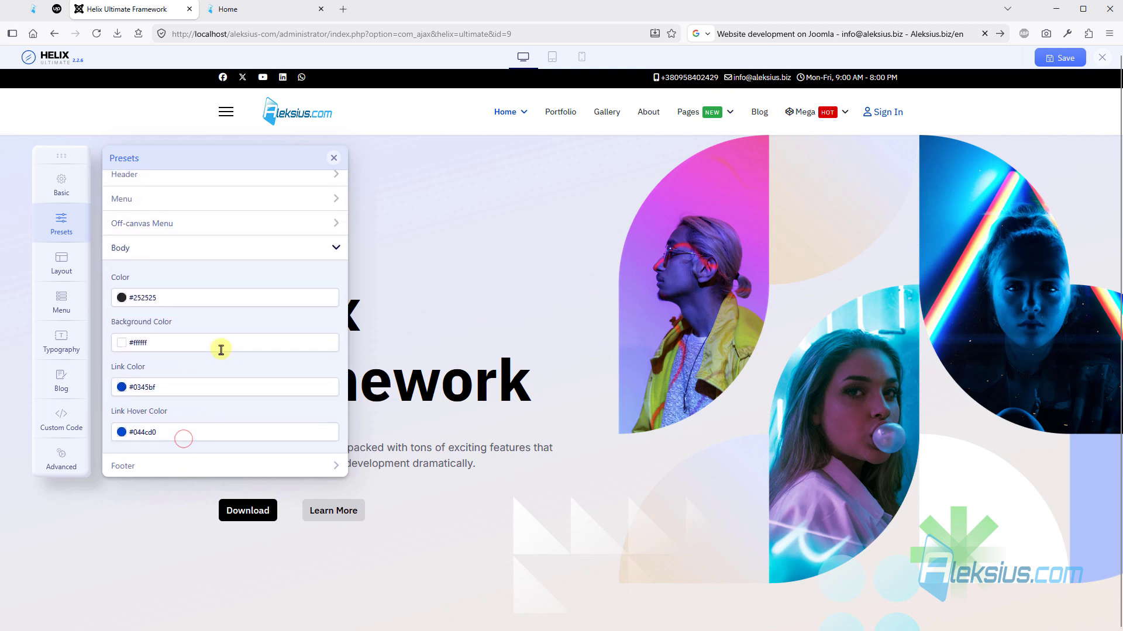
click(201, 465)
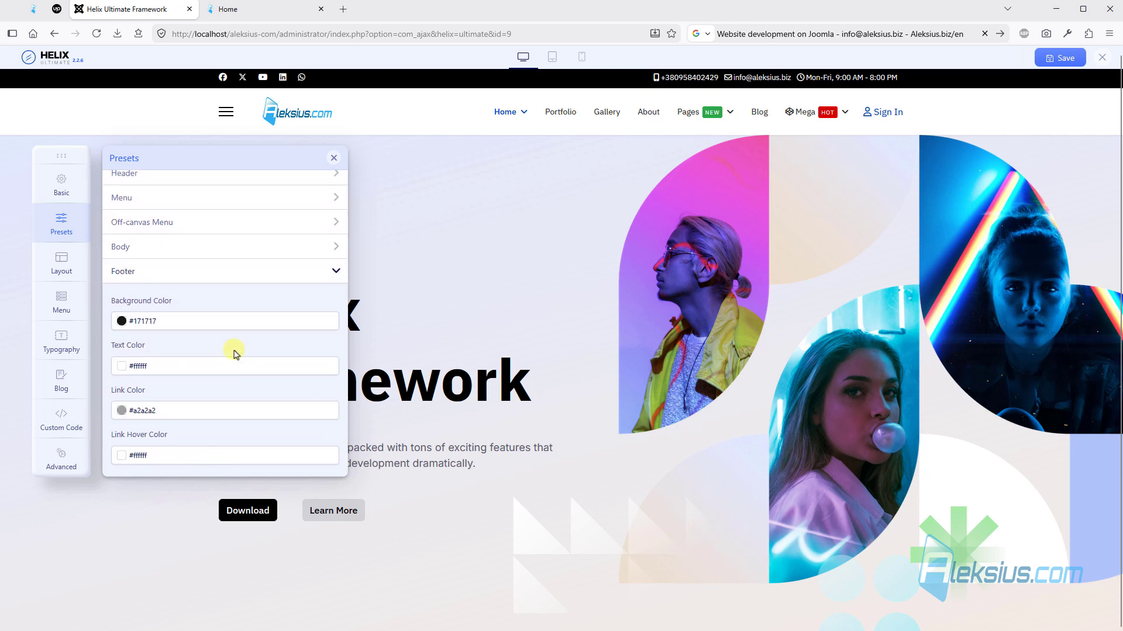